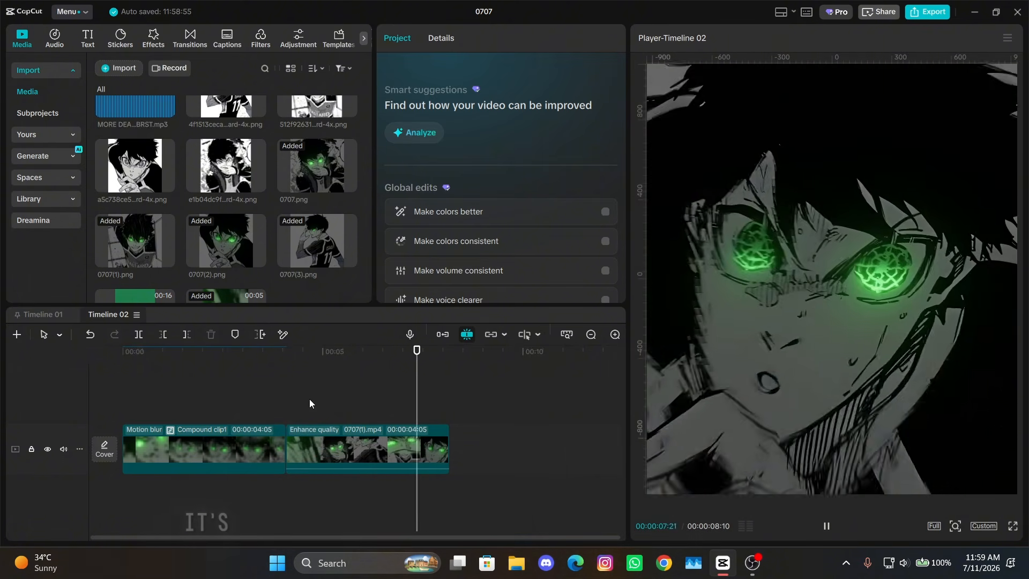
Scrub back through the finished clips in Timeline 02 and switch to Timeline 01
click(309, 408)
drag(309, 408, 156, 378)
click(53, 316)
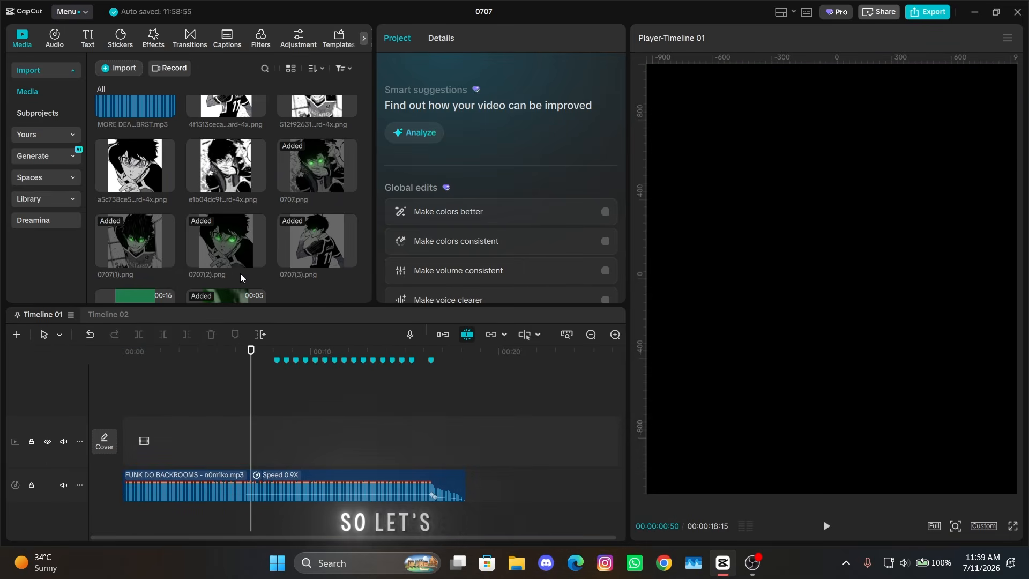
Preview the darkened glowing-eye images 0707(2).png, 0707.png and 0707(1).png and browse to the original manga panels
click(237, 236)
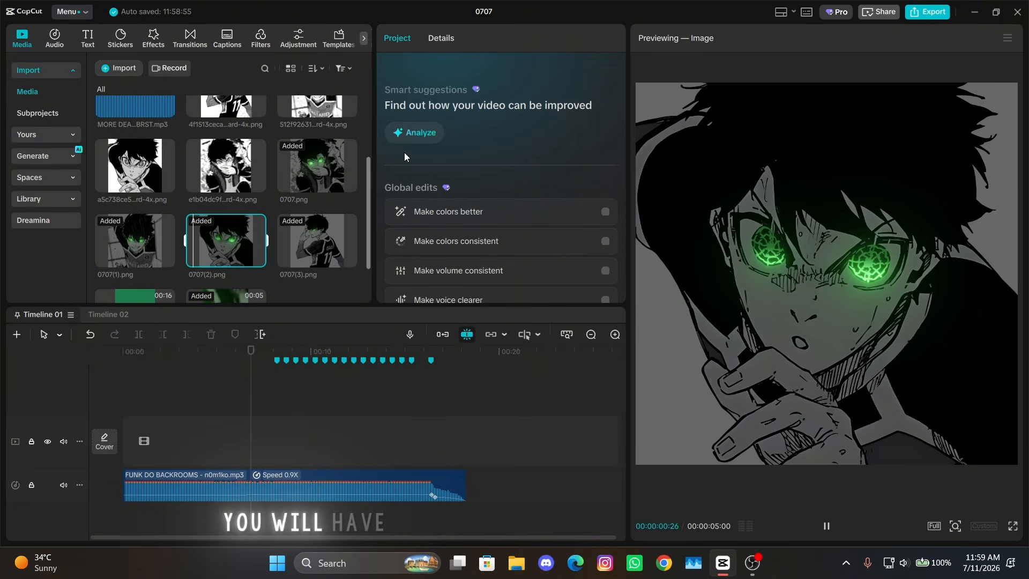
click(322, 170)
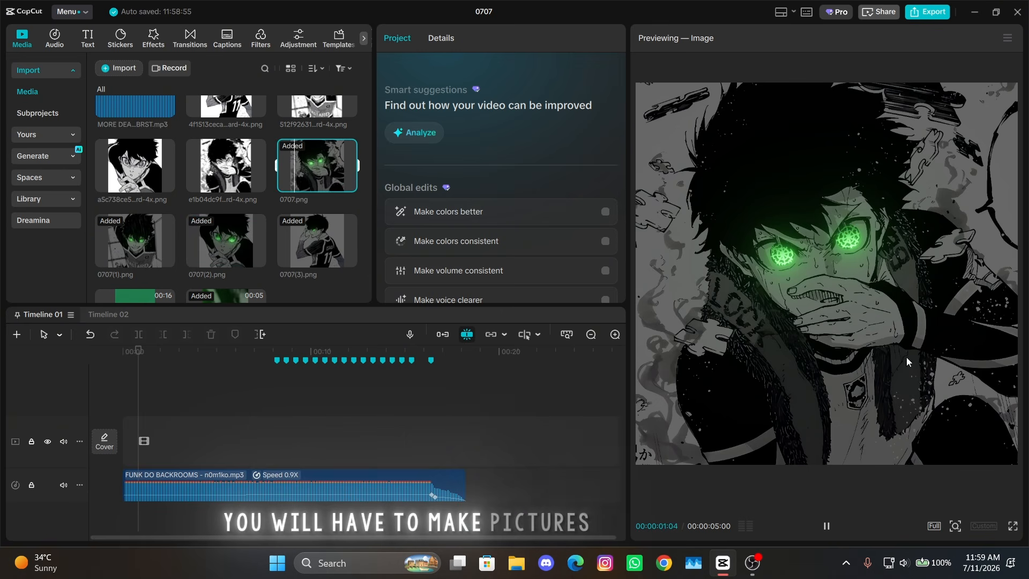
click(134, 240)
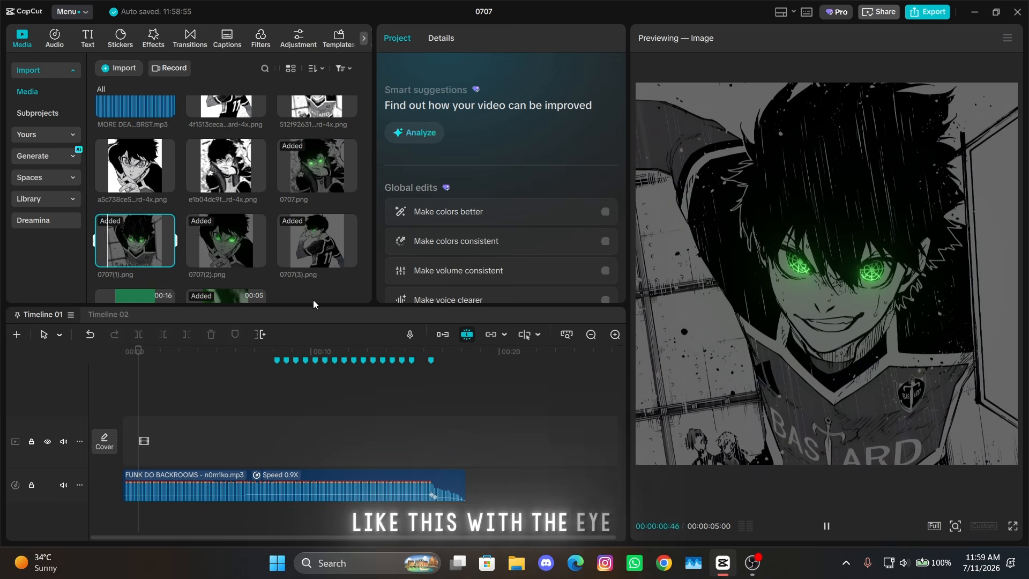
scroll(285, 254, up, 2)
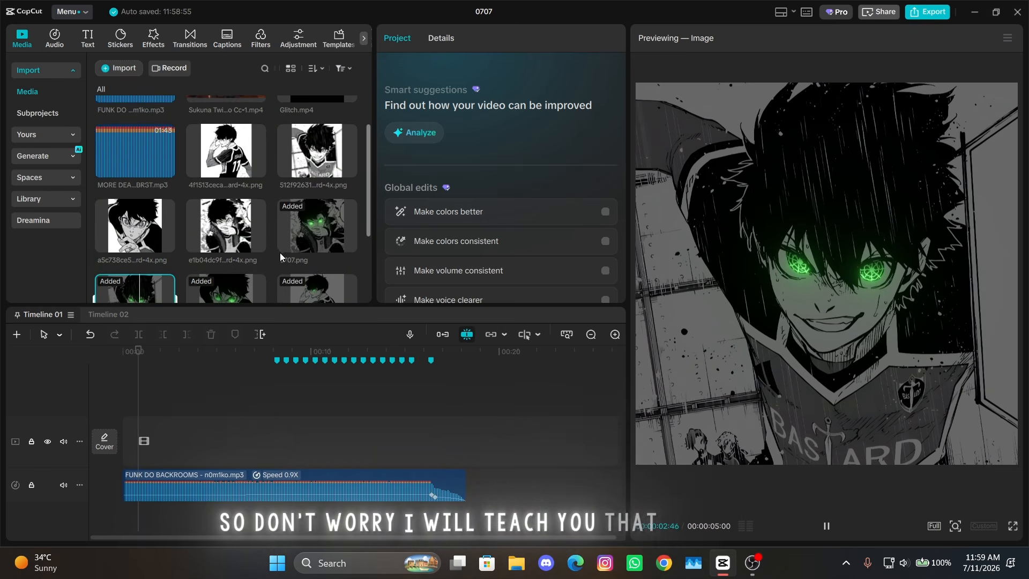
click(280, 253)
drag(148, 237, 144, 236)
drag(257, 257, 162, 238)
Place the e1b04dc9f manga panel image on Timeline 01 above the audio and set the project aspect ratio to 1:1
click(235, 437)
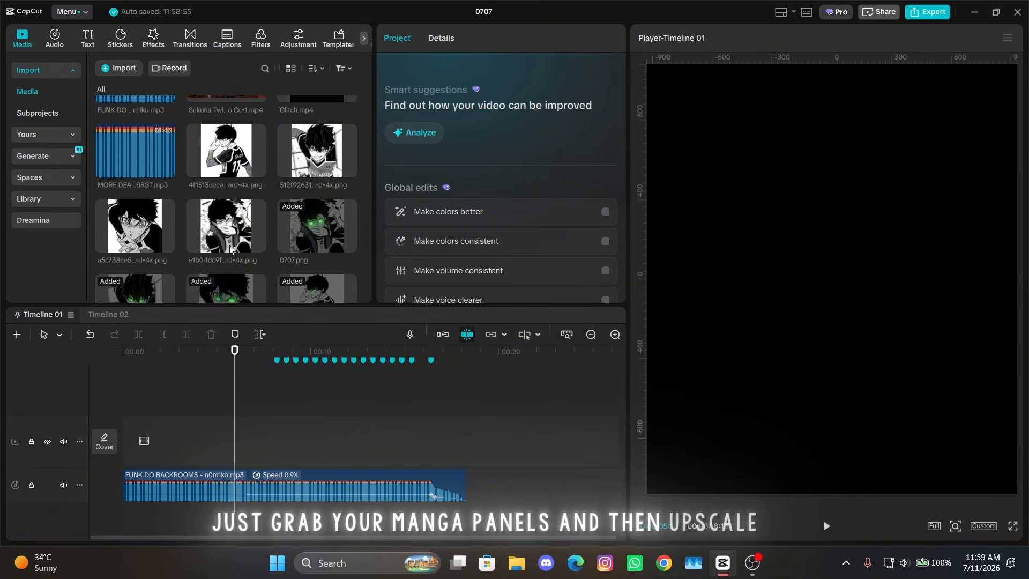
drag(229, 245, 216, 428)
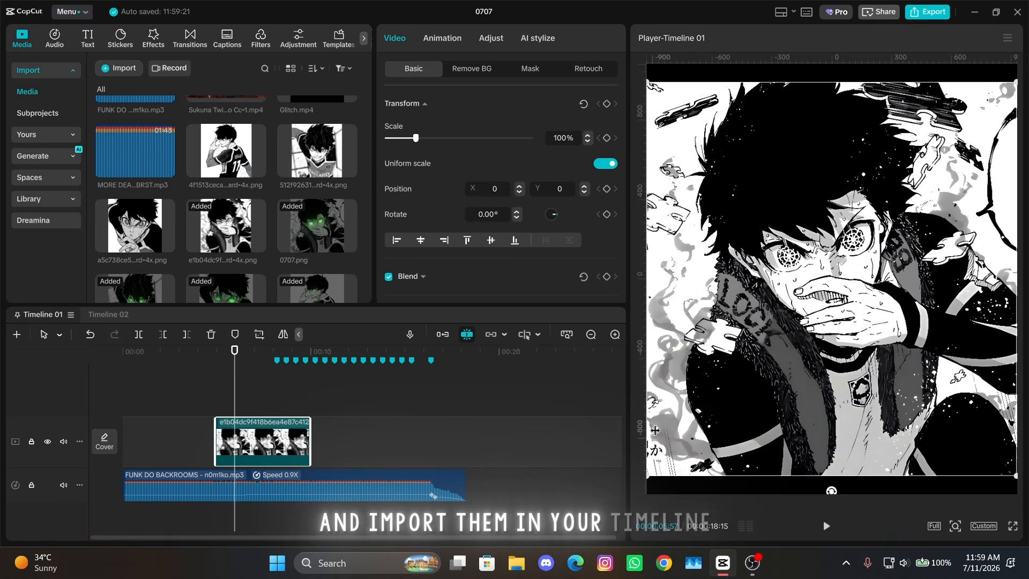
click(986, 525)
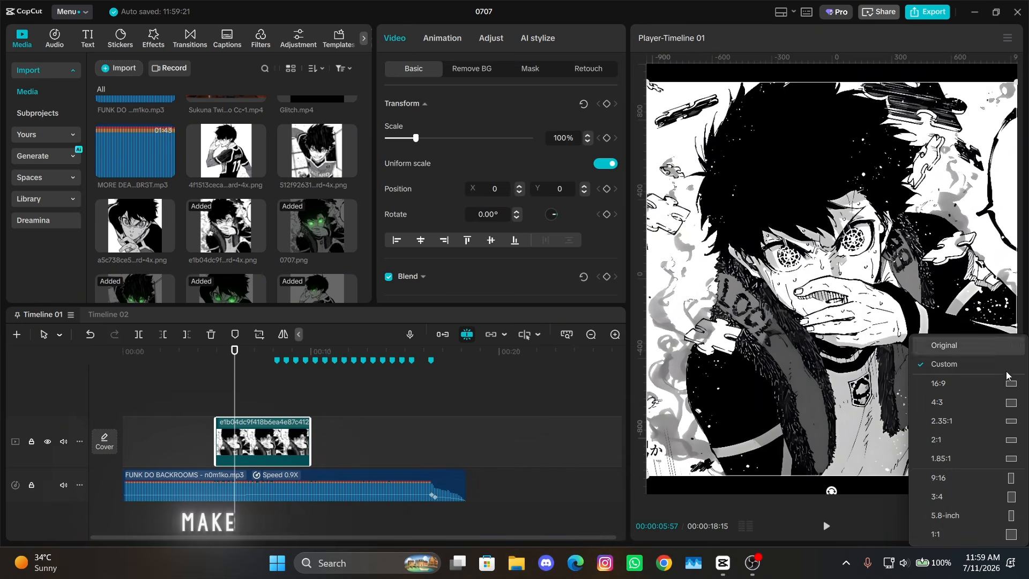
click(954, 534)
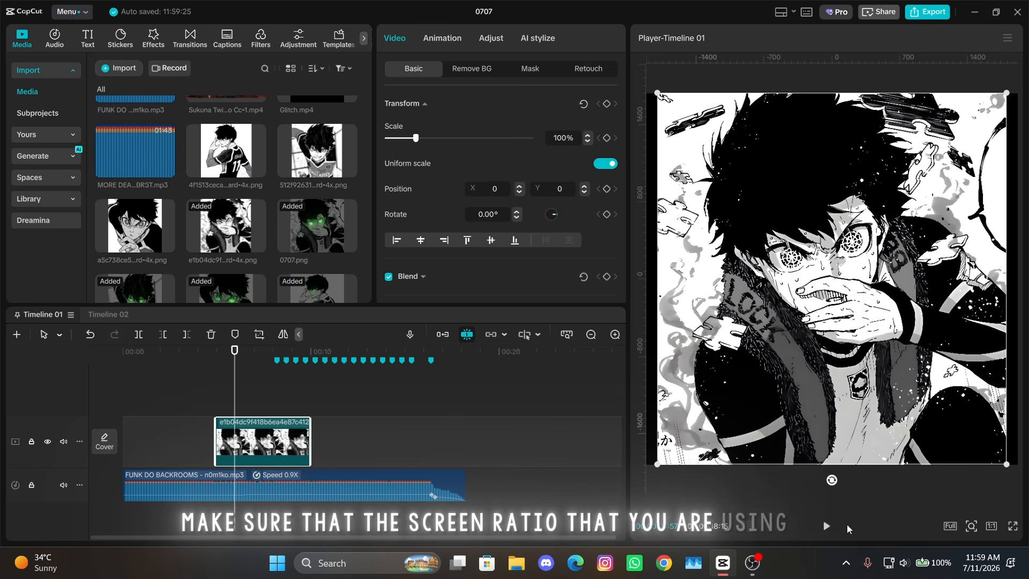
Crop the manga panel clip to a 1:1 ratio
click(260, 334)
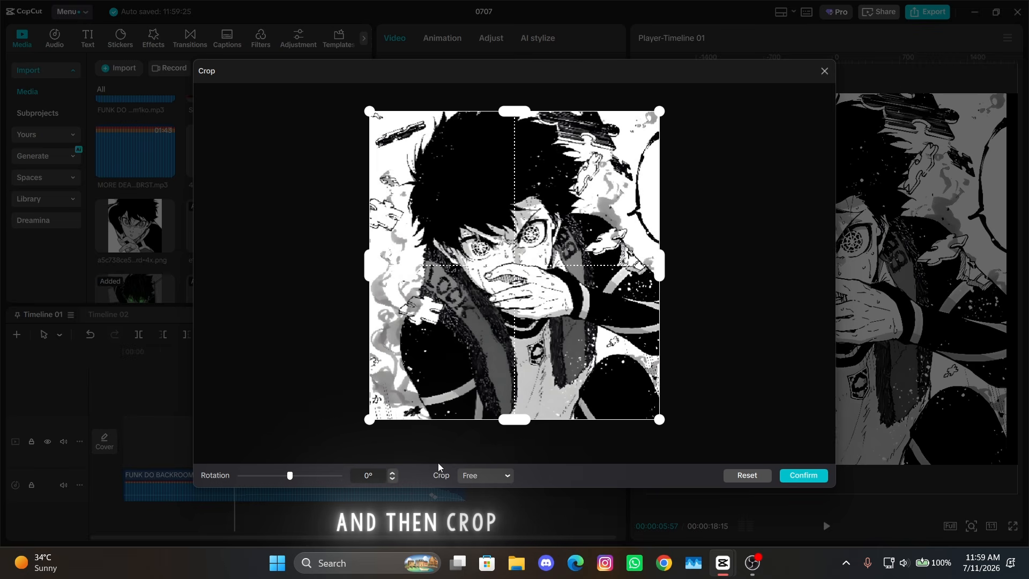
click(474, 475)
click(497, 365)
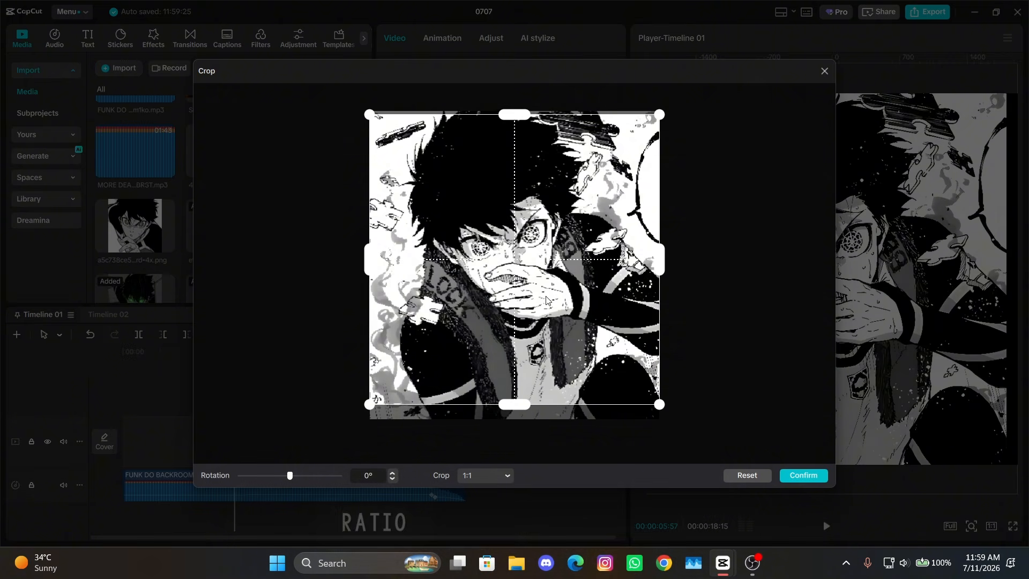
click(815, 477)
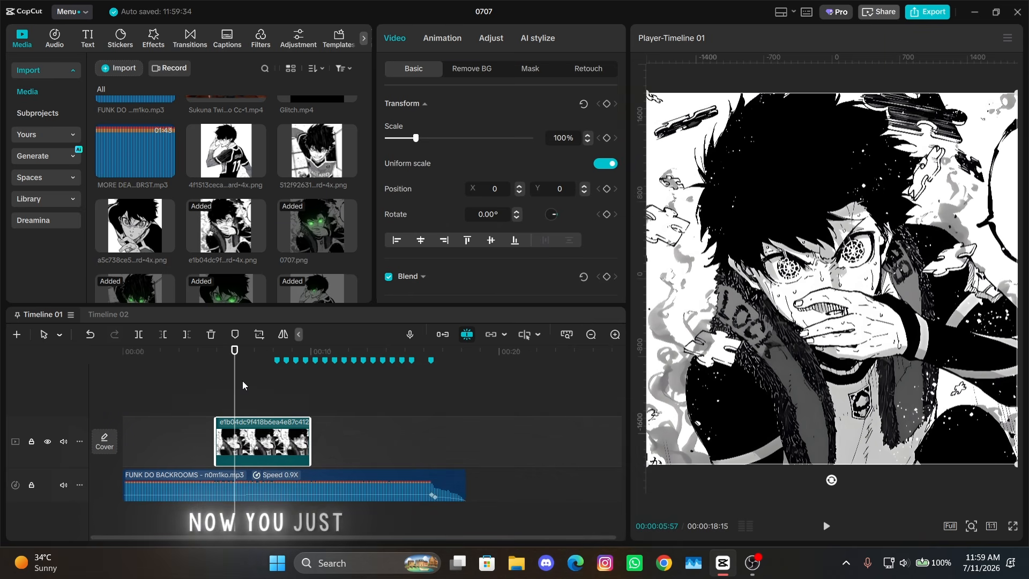
Add a custom adjustment layer on a track above the manga panel clip
mouse_move(234, 387)
mouse_down()
mouse_move(208, 390)
mouse_move(217, 390)
mouse_up()
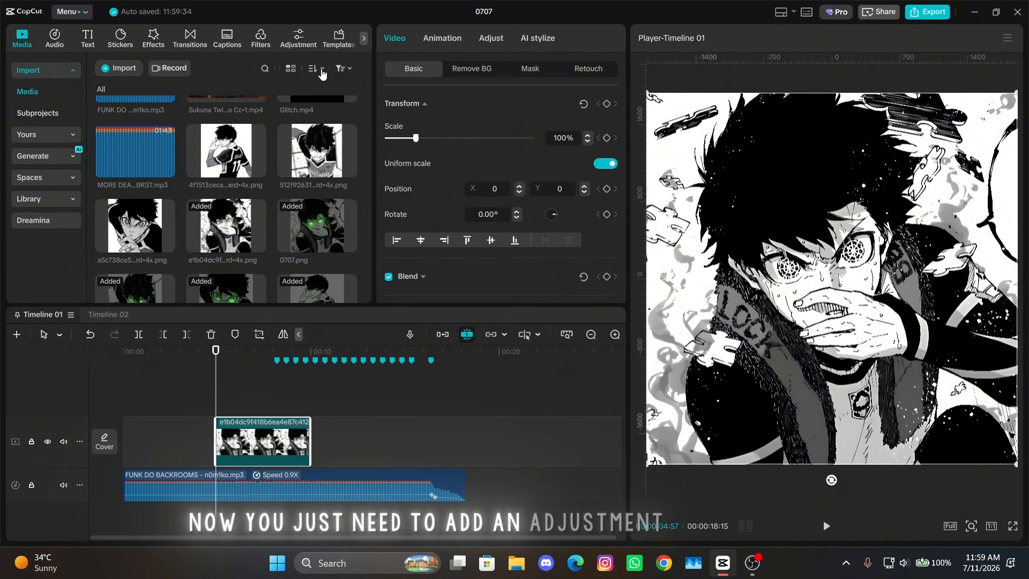
click(298, 39)
drag(123, 90, 141, 433)
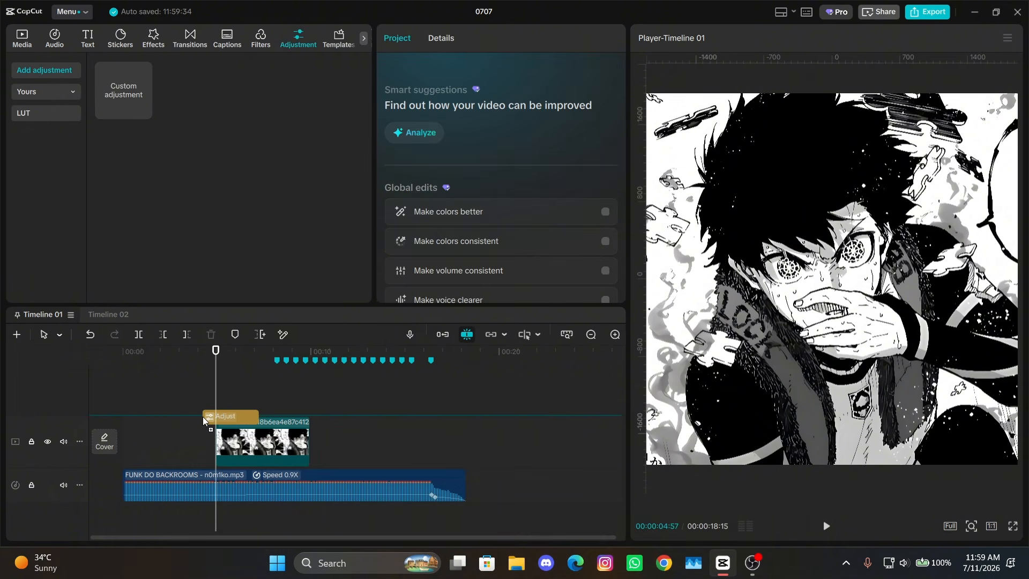
drag(204, 421, 204, 420)
Lower the highlight end of the adjustment layer's Luma curve to darken the panel, and align the layer with the clip's start
click(489, 71)
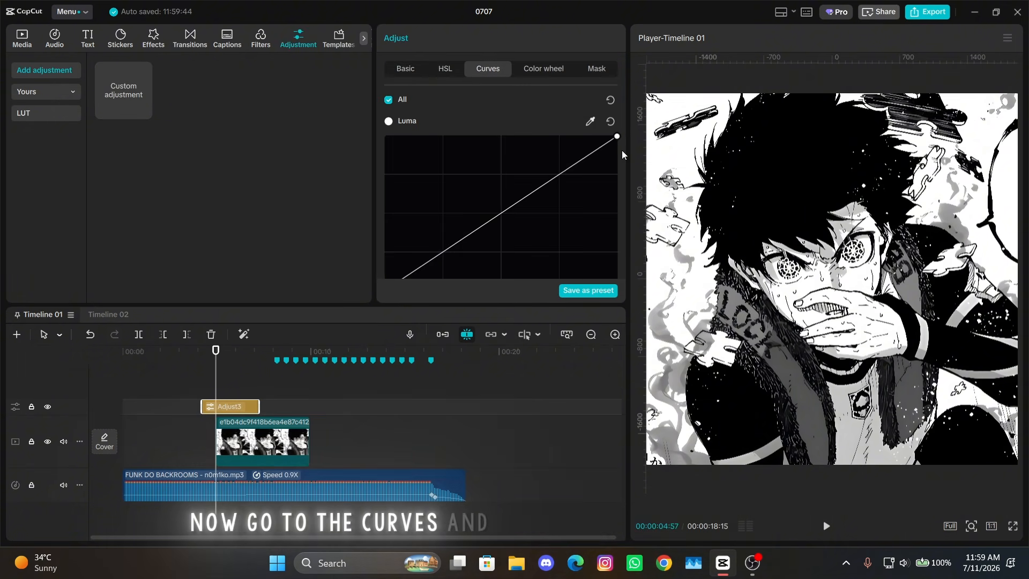
mouse_move(617, 136)
mouse_down()
mouse_move(636, 144)
mouse_move(643, 241)
mouse_move(673, 149)
mouse_move(678, 272)
mouse_move(700, 208)
mouse_move(697, 233)
mouse_up()
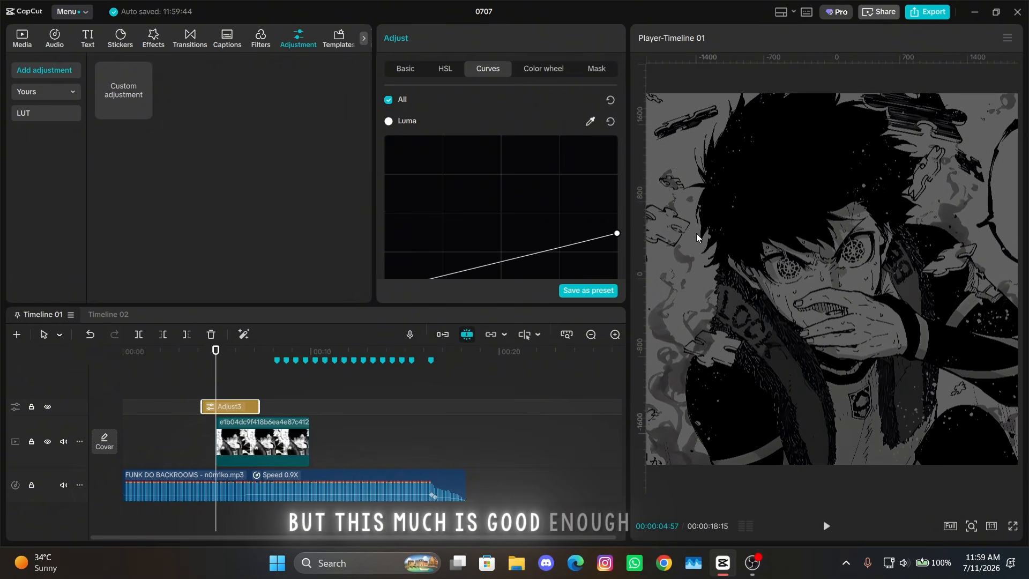
click(239, 450)
drag(246, 406, 261, 410)
Duplicate the manga panel clip onto a track above the adjustment layer
click(259, 441)
key(ctrl+c)
key(ctrl+v)
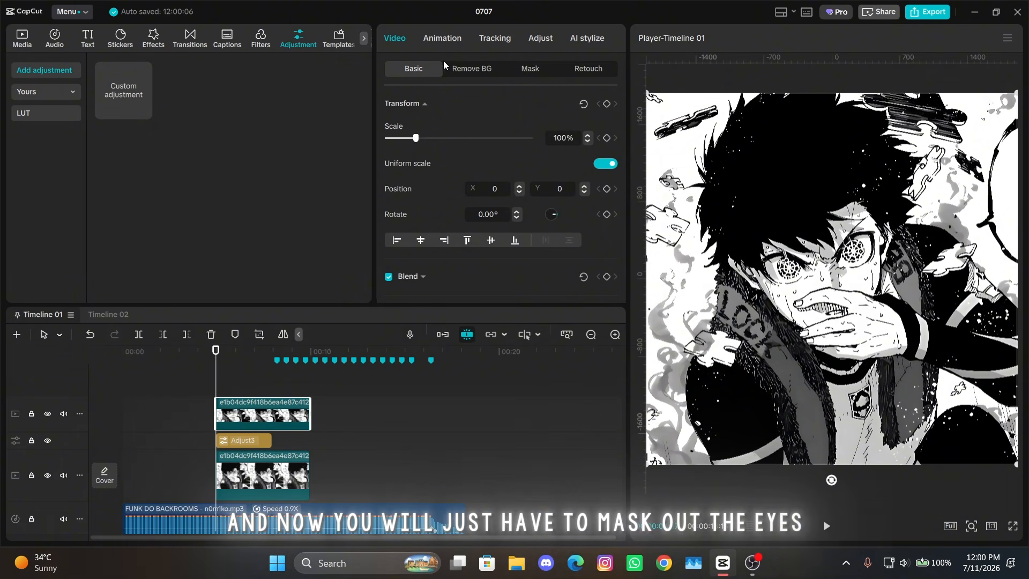
Add a Pen mask to the duplicated clip, tracing a closed outline around the iris on the image's right side
click(527, 70)
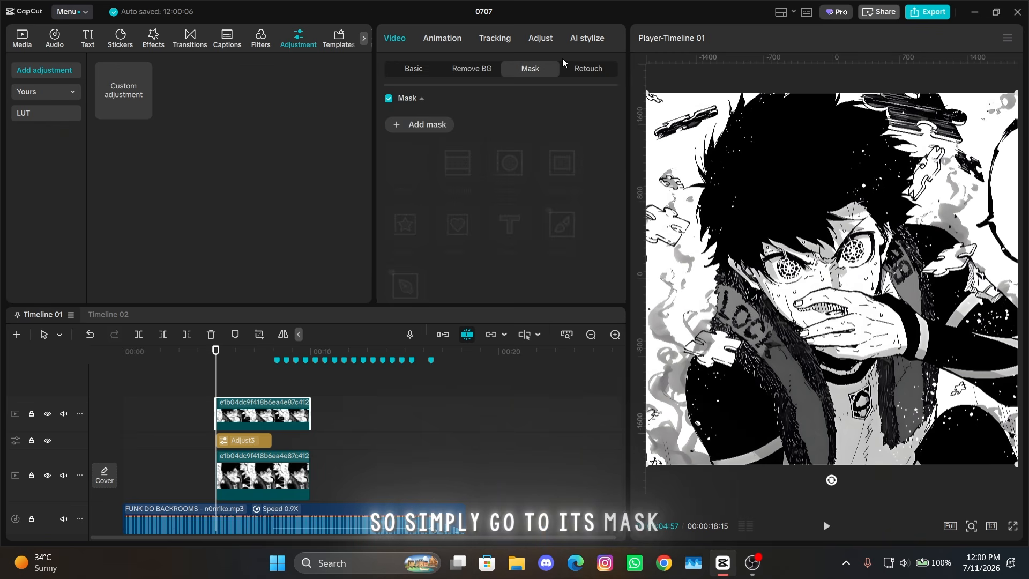
click(439, 123)
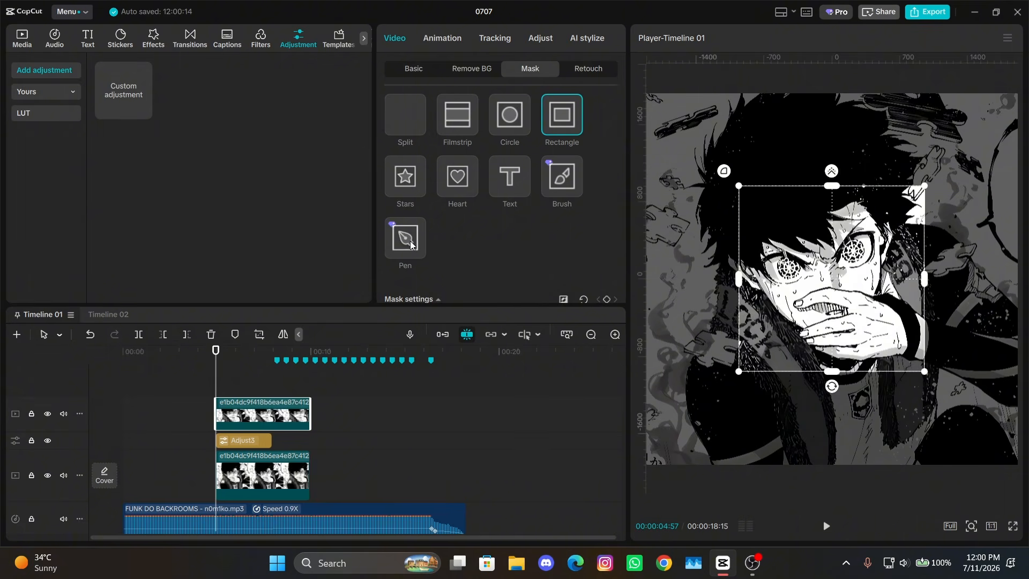
click(410, 240)
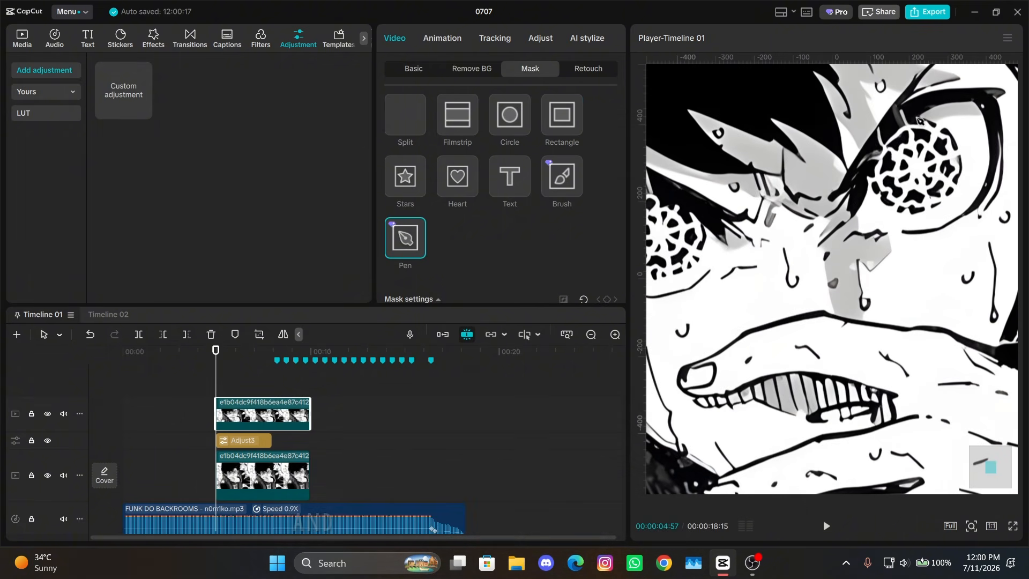
click(946, 130)
click(957, 148)
click(961, 163)
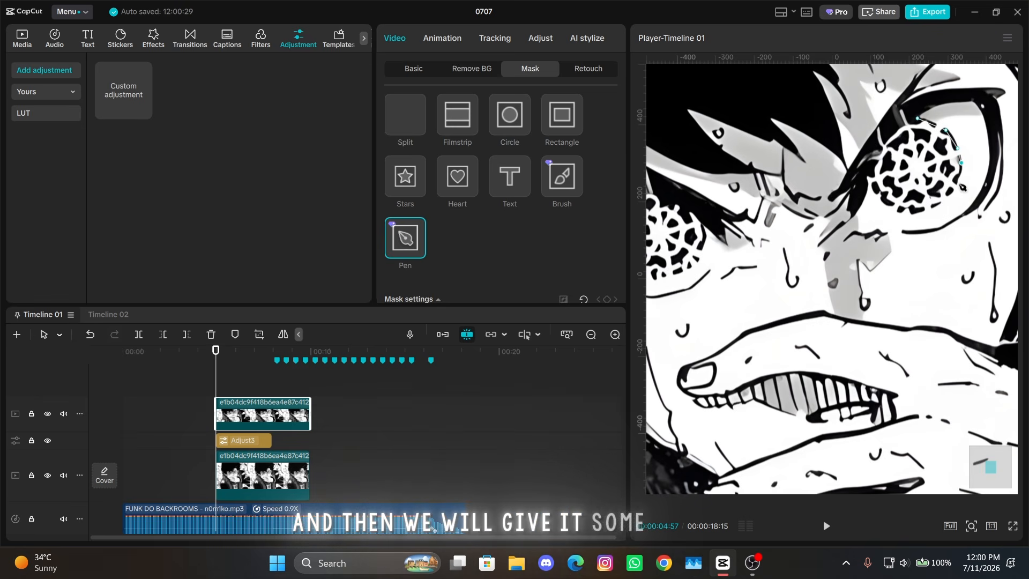
click(958, 182)
click(949, 196)
click(933, 206)
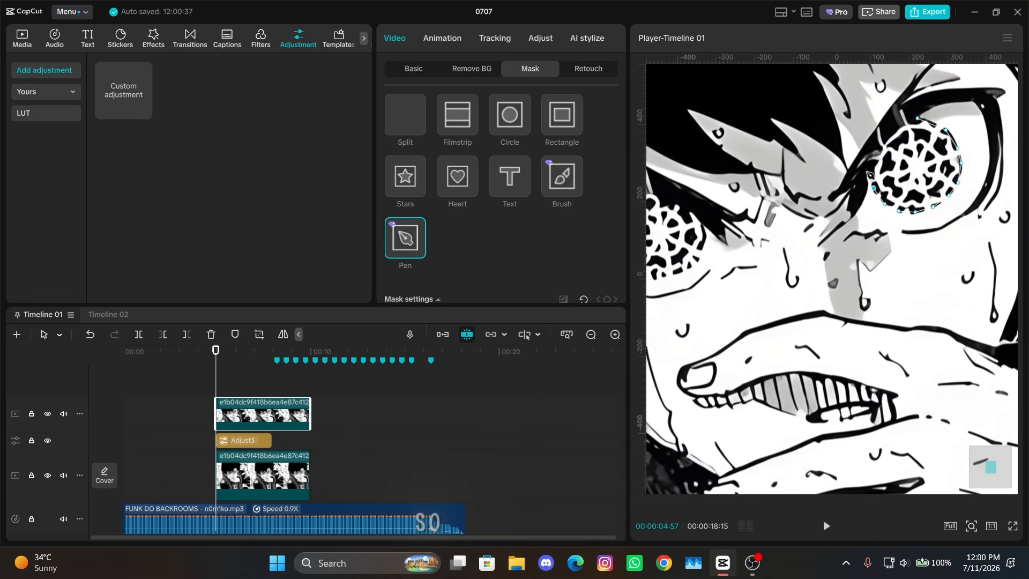
click(910, 122)
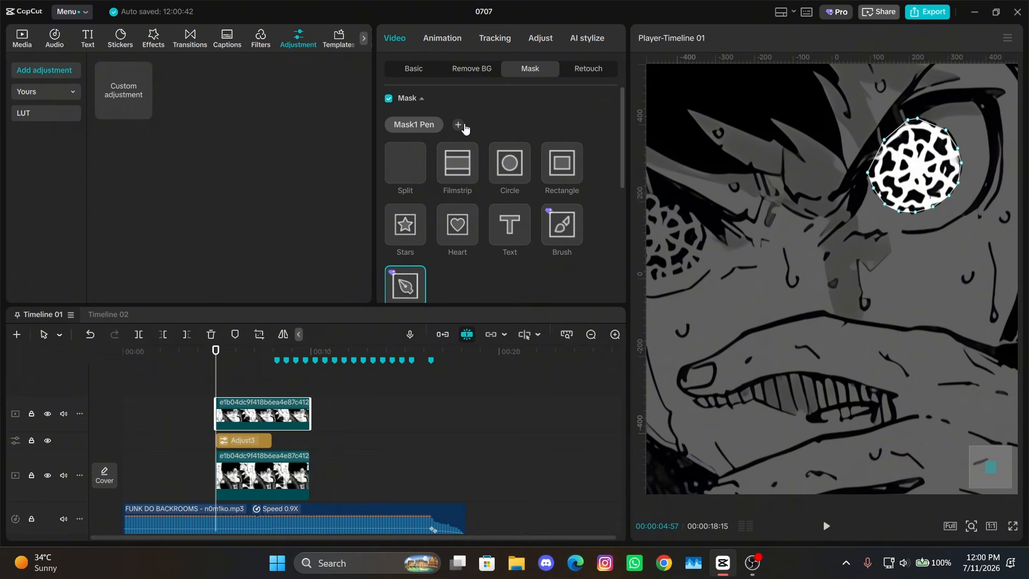
Add a second Pen mask to the duplicated clip, tracing a closed outline around the iris on the image's left side
scroll(487, 217, down, 1)
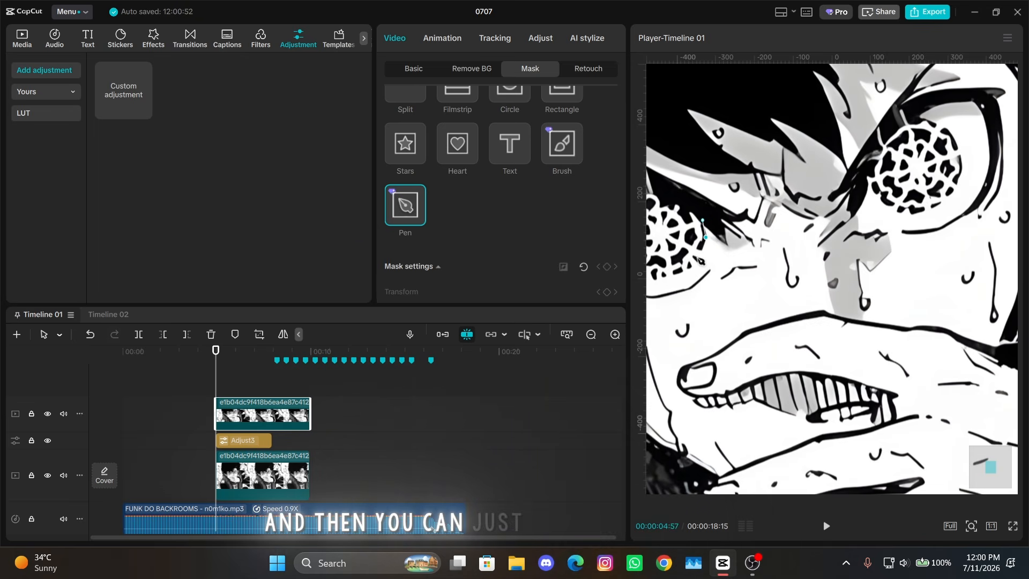
click(698, 258)
click(685, 270)
scroll(684, 270, left, 2)
click(738, 277)
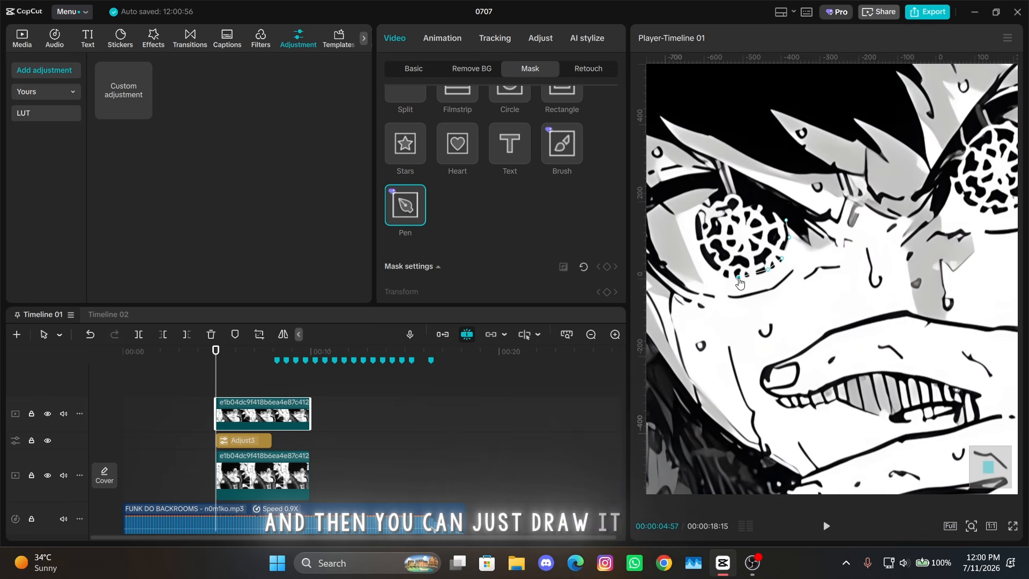
click(695, 220)
click(708, 199)
click(724, 191)
click(748, 193)
click(772, 207)
click(787, 219)
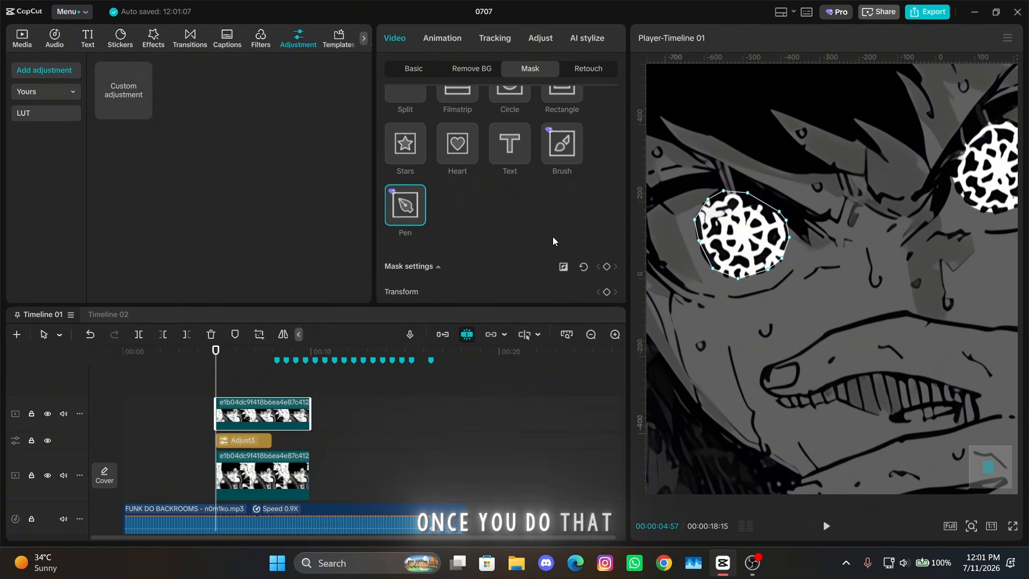
Set the feather of both eye Pen masks to 3
scroll(554, 241, down, 3)
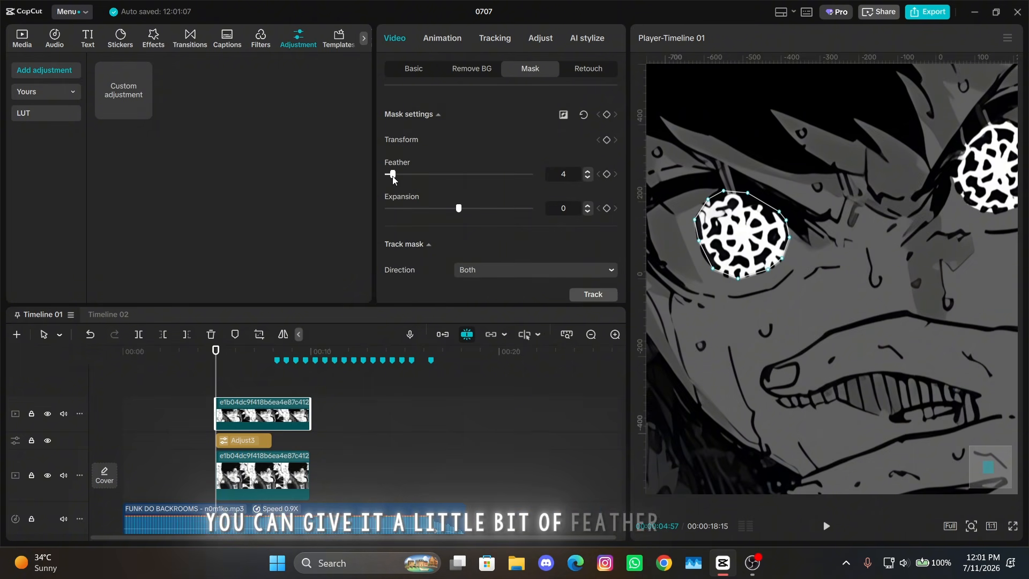
click(390, 176)
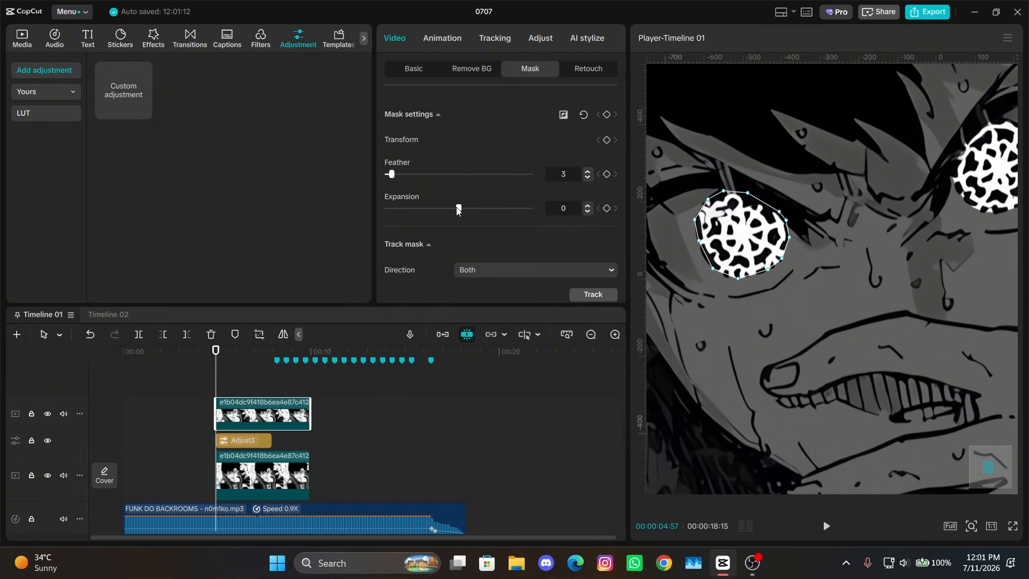
scroll(455, 225, up, 3)
scroll(443, 196, up, 3)
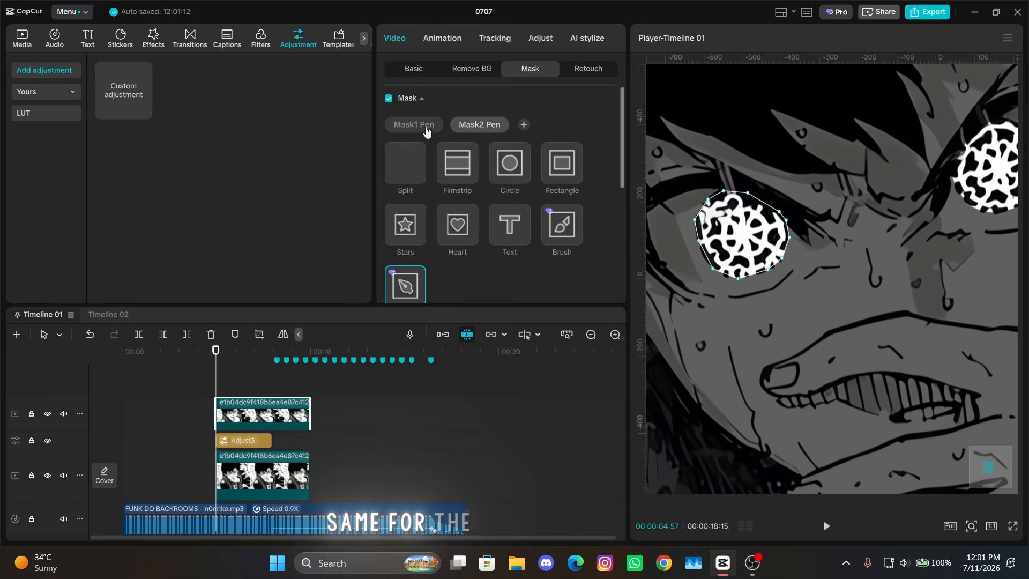
click(425, 128)
scroll(434, 208, down, 2)
scroll(436, 217, down, 2)
click(392, 225)
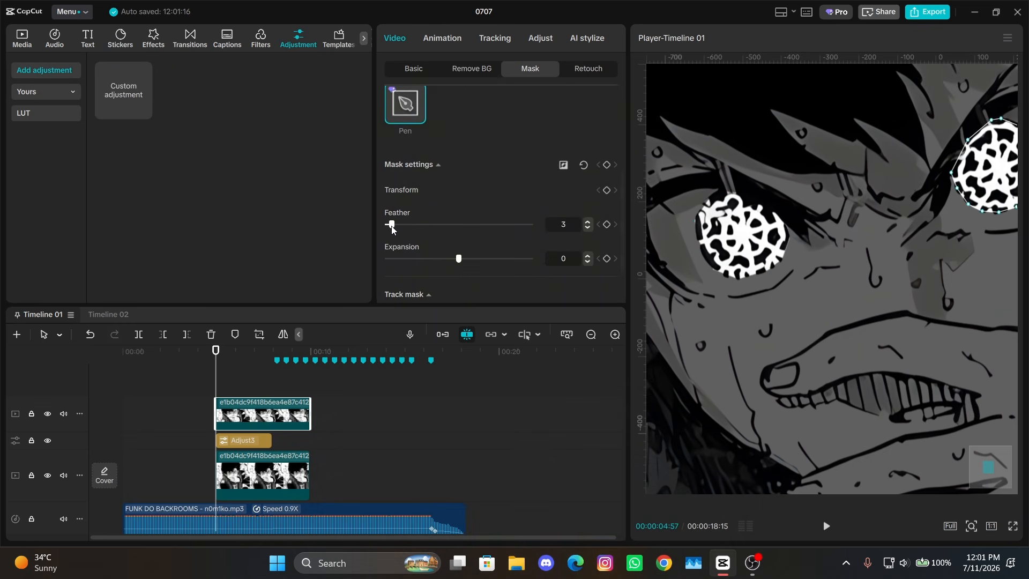
Turn the masked eyes clip into a compound clip and open it for editing
scroll(888, 178, down, 6)
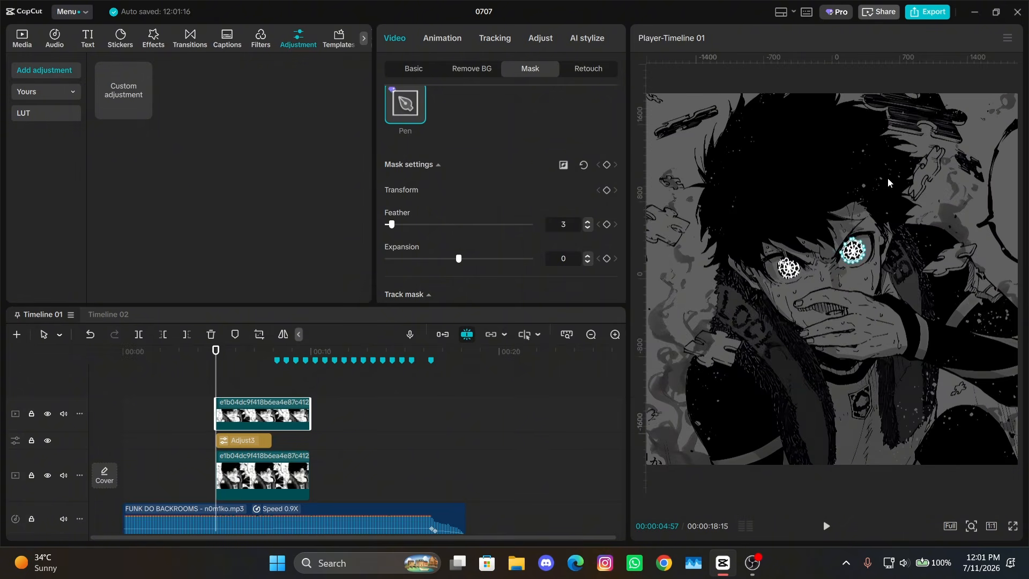
key(alt+g)
double_click(277, 418)
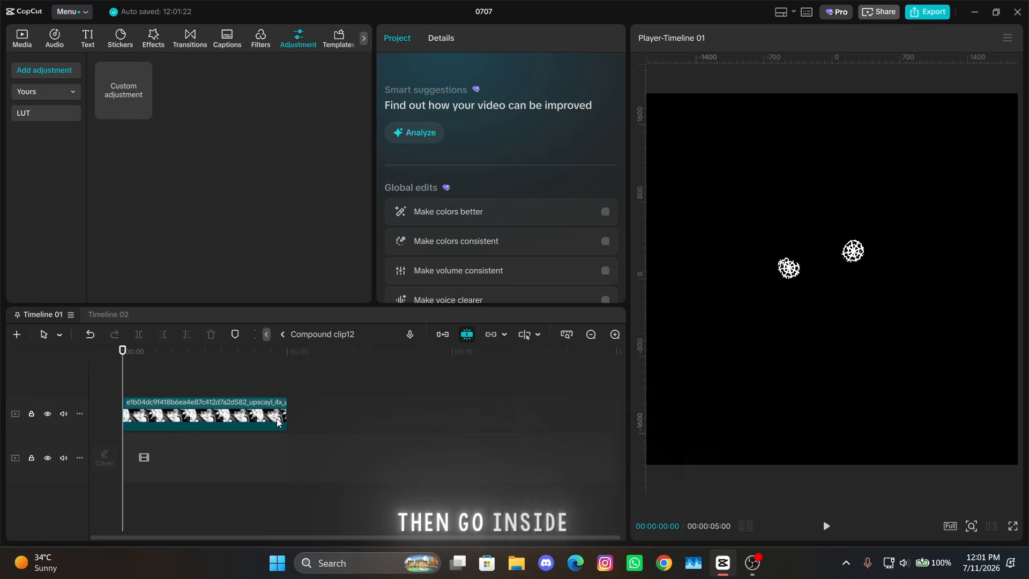
Add a custom adjustment layer above the eyes clip inside the compound clip and lower the highlight end of its Luma curve
drag(141, 90, 88, 388)
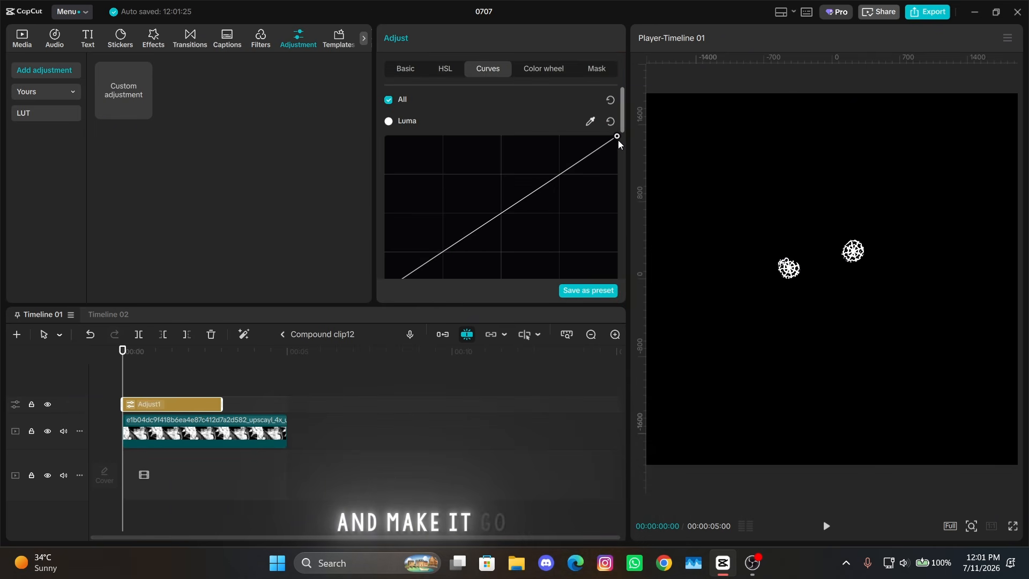
drag(635, 231, 635, 235)
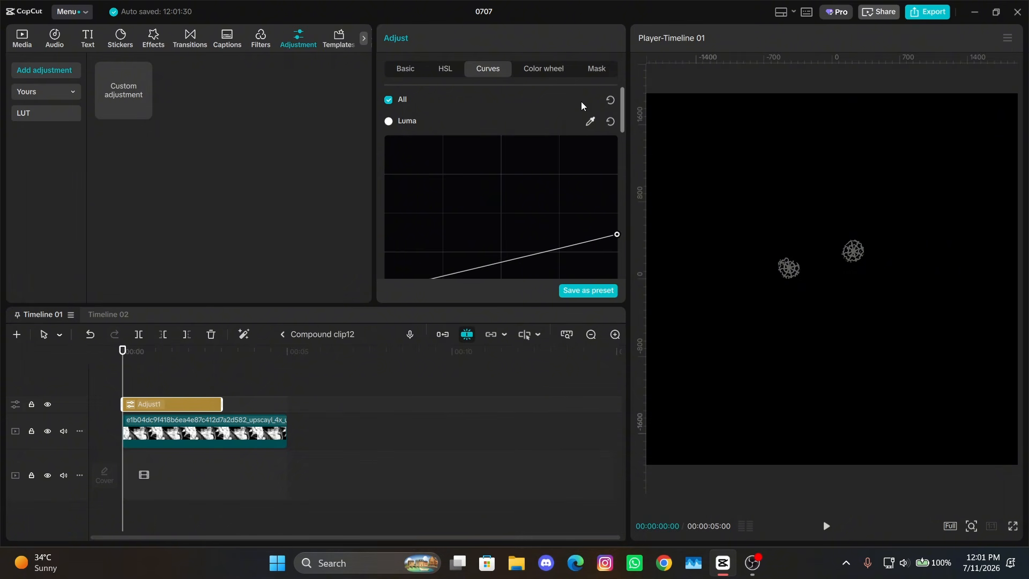
Add a Split mask to the adjustment layer, tilting its line through both eyes and feathering it into a soft gradient
click(597, 71)
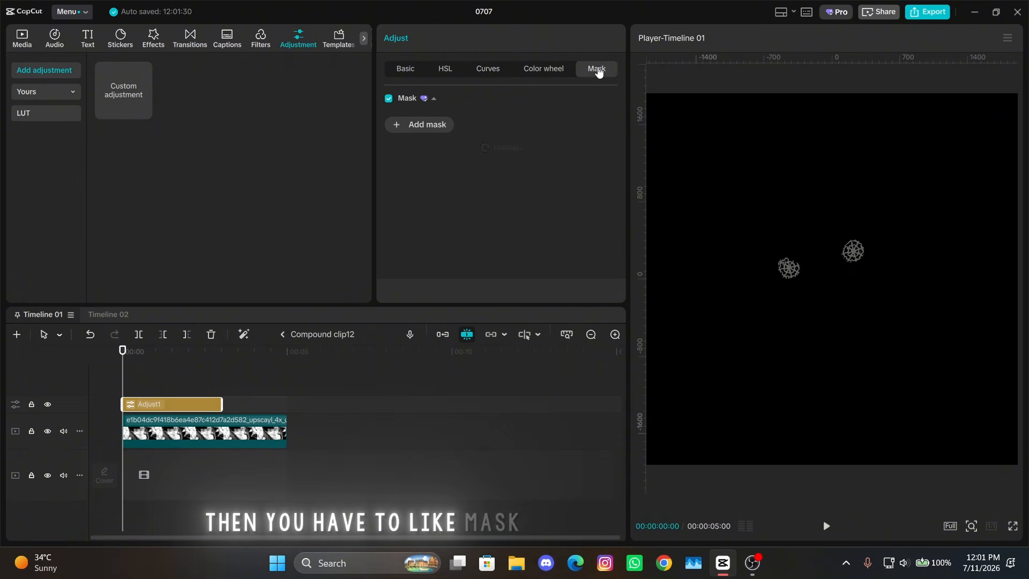
click(435, 128)
click(410, 162)
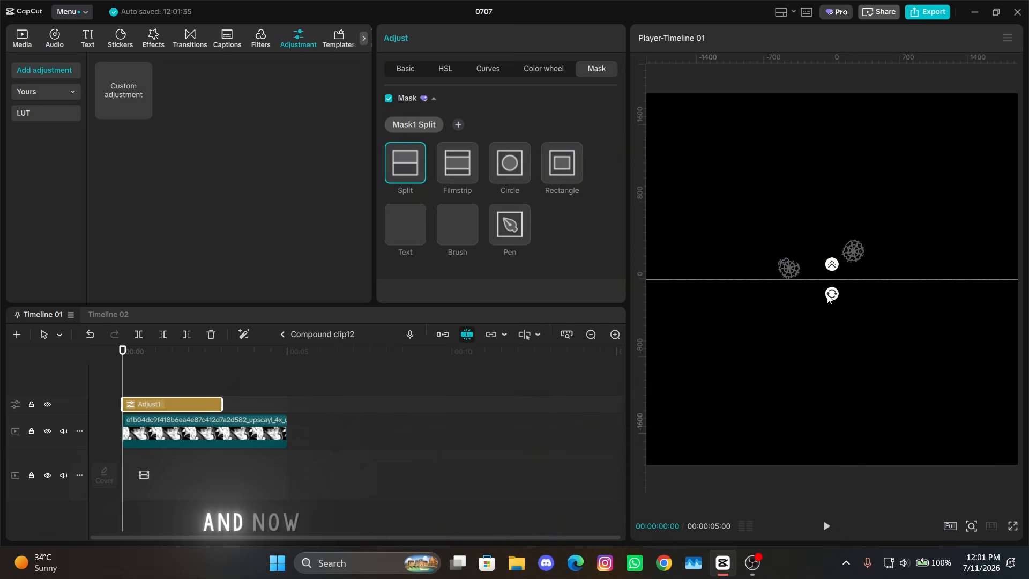
drag(831, 294, 845, 261)
scroll(836, 246, up, 5)
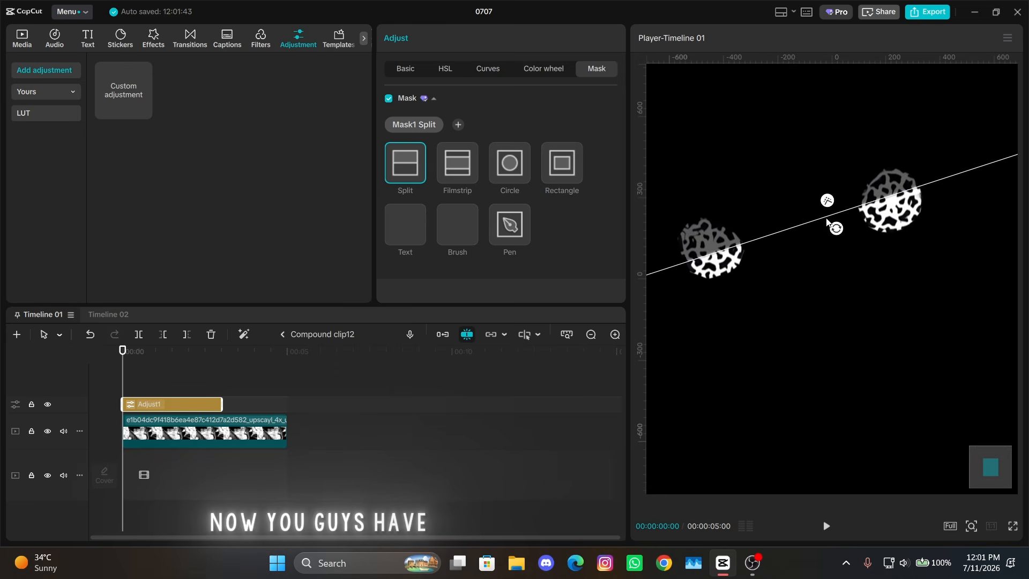
drag(827, 202, 825, 195)
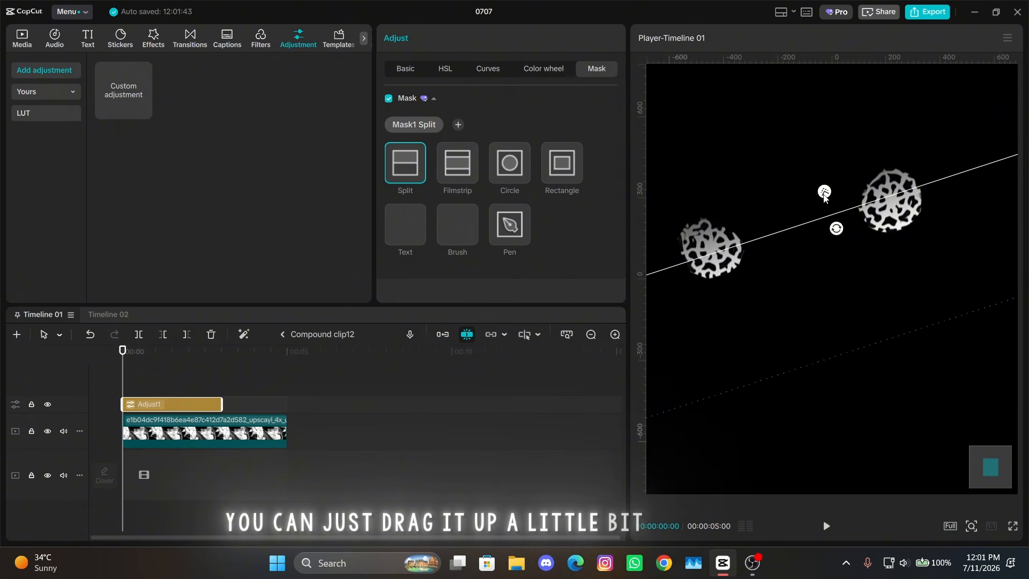
mouse_move(825, 195)
mouse_down()
mouse_move(846, 263)
mouse_move(835, 189)
mouse_move(849, 220)
mouse_up()
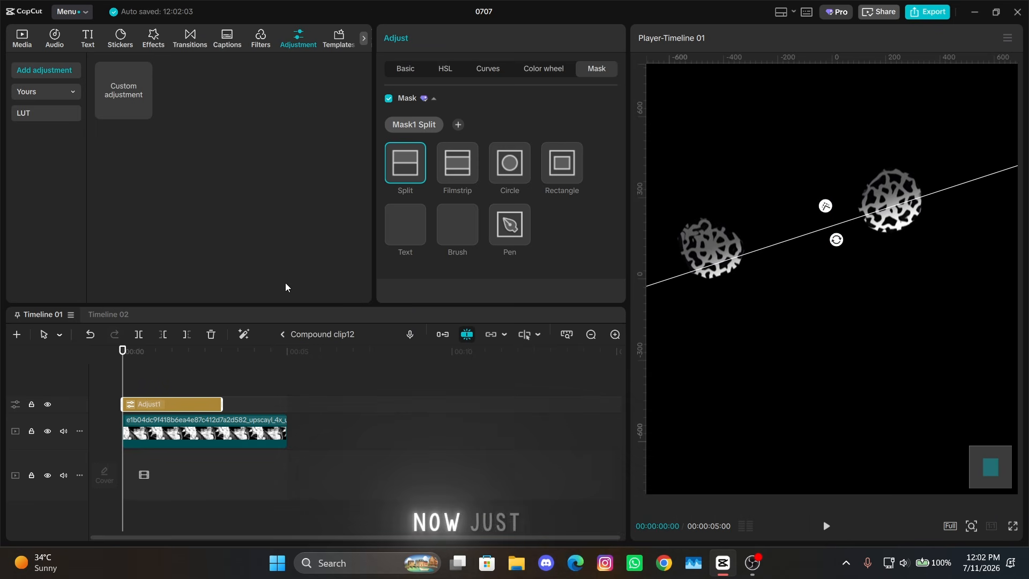
Return from the compound clip to the main timeline and inspect the shaded eyes over the darkened panel
click(284, 335)
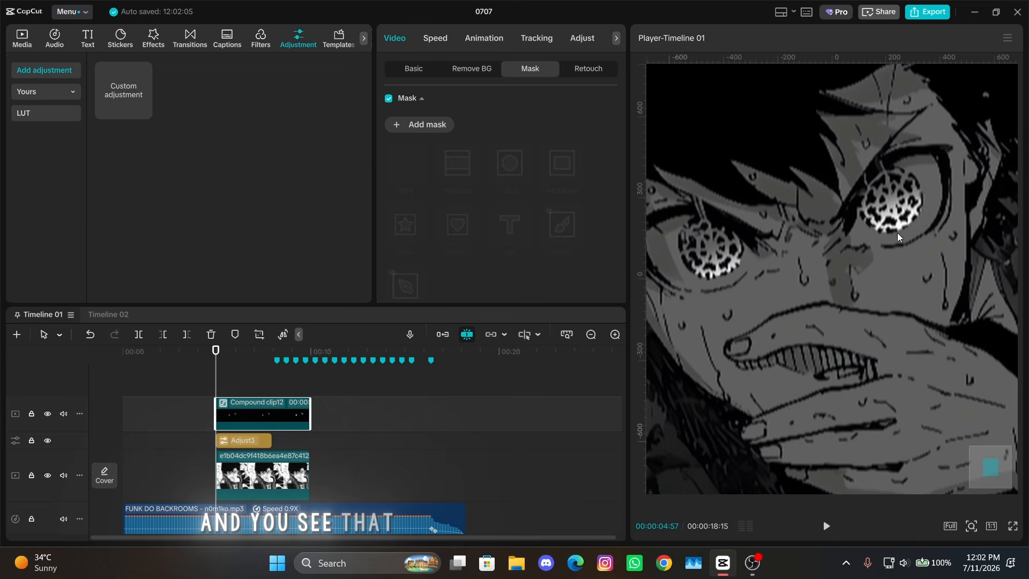
scroll(865, 208, down, 10)
scroll(853, 247, up, 6)
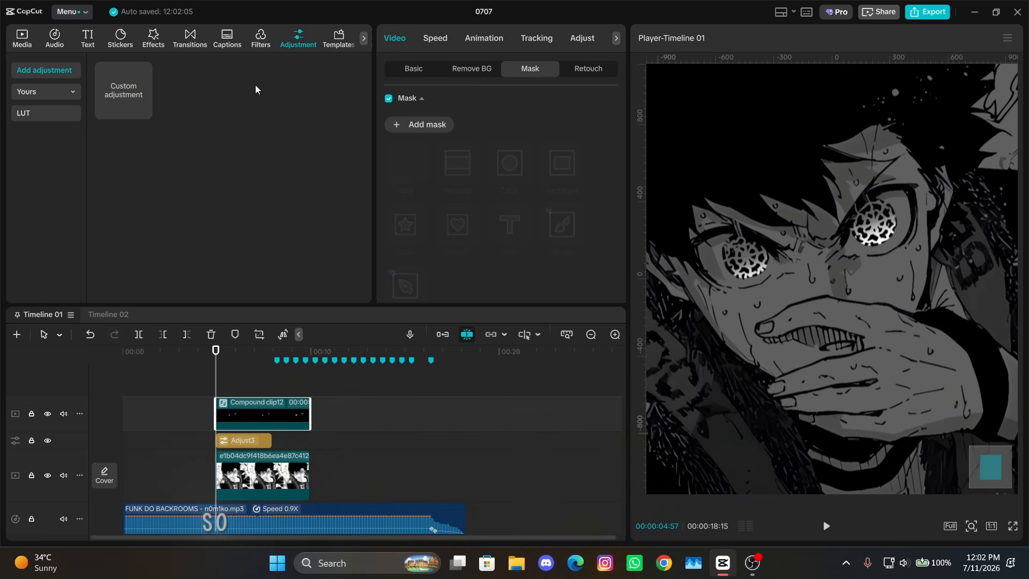
Search the video effects for "glow 2" and apply the Glow 2 effect to the eyes compound clip
click(159, 46)
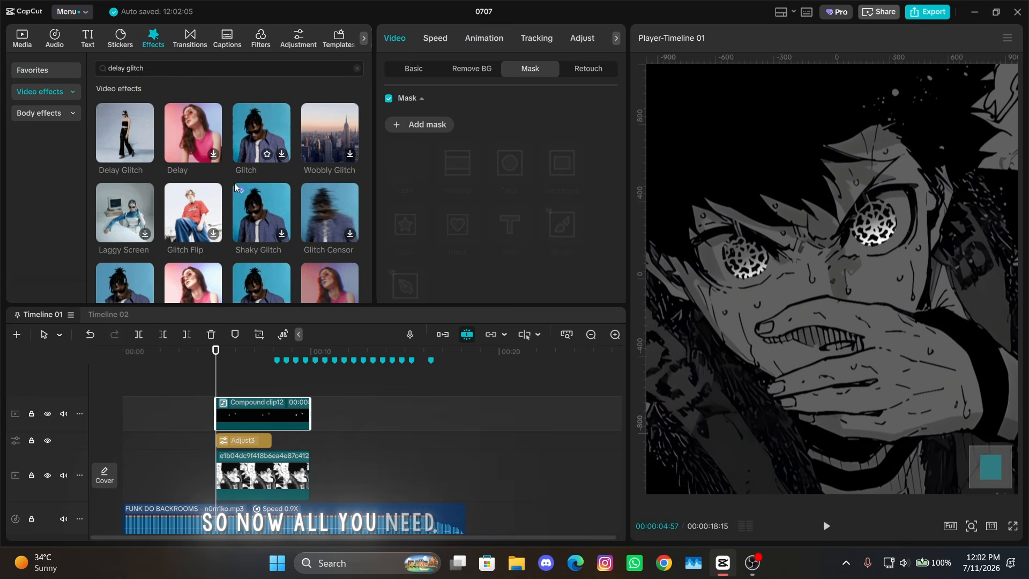
click(155, 70)
text(glow 2)
key(Return)
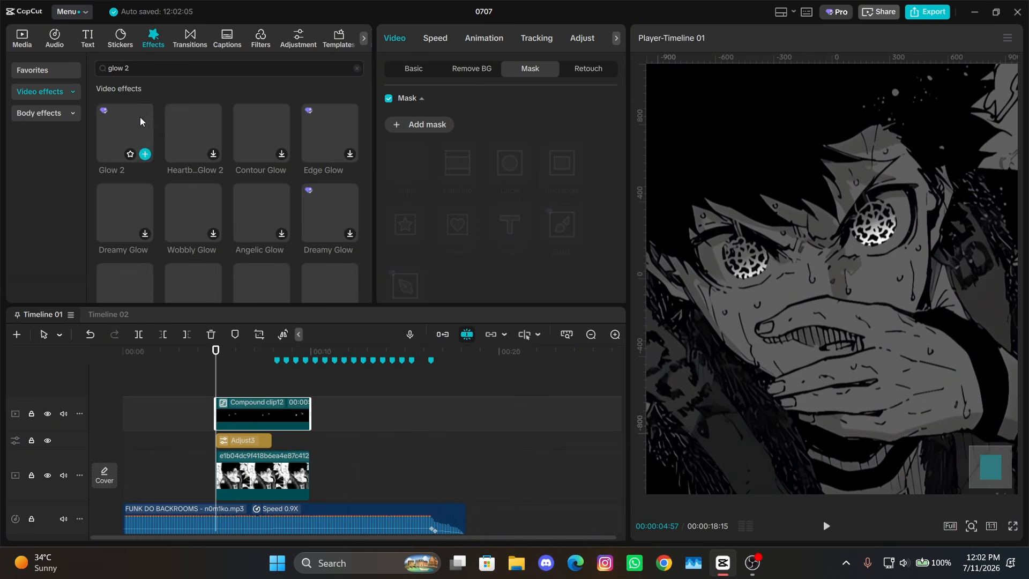
drag(136, 119, 243, 409)
Set both the Glow and Size of the Glow 2 effect to 100
scroll(876, 236, down, 4)
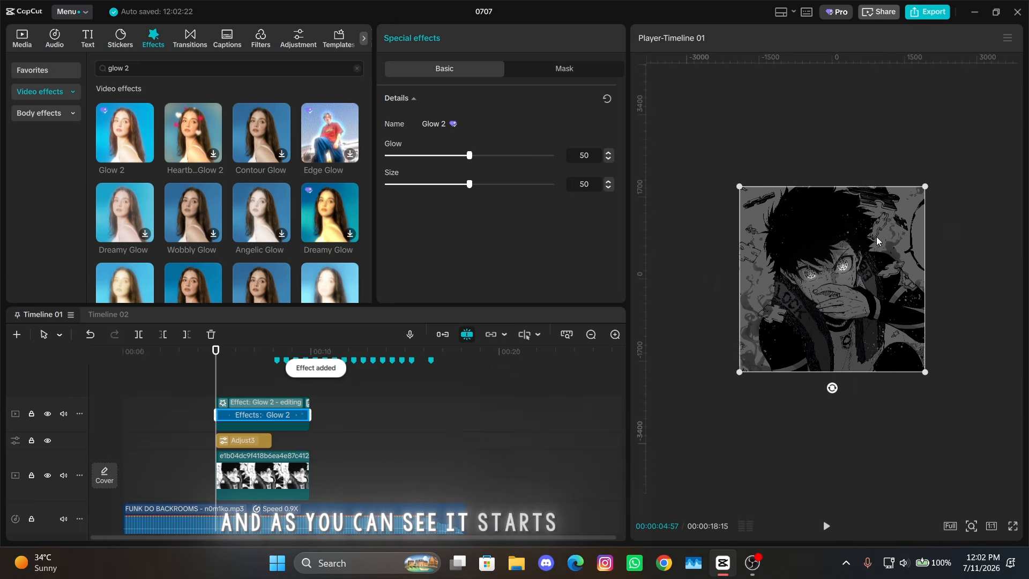
scroll(876, 236, up, 6)
drag(469, 155, 565, 156)
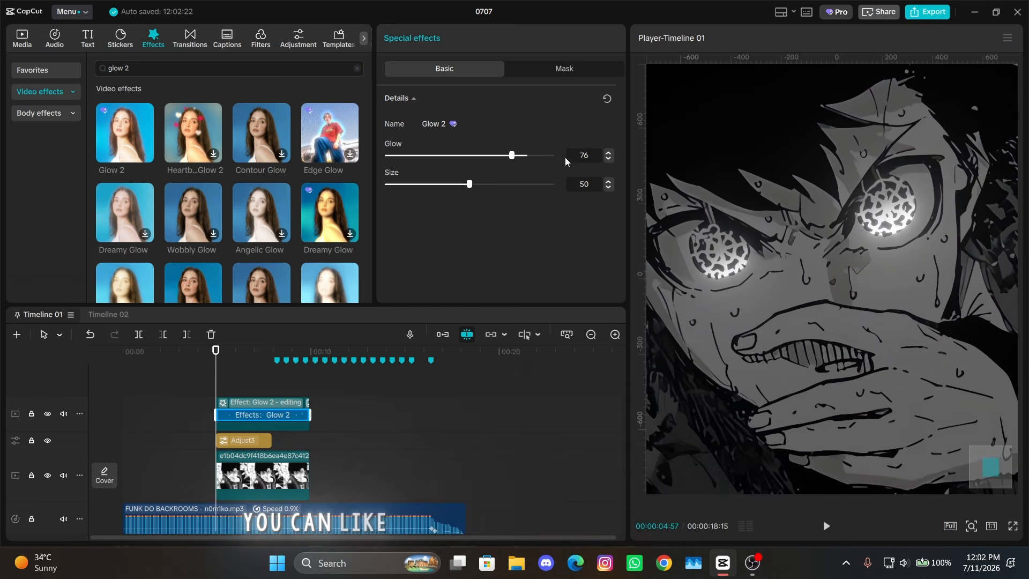
drag(495, 183, 789, 243)
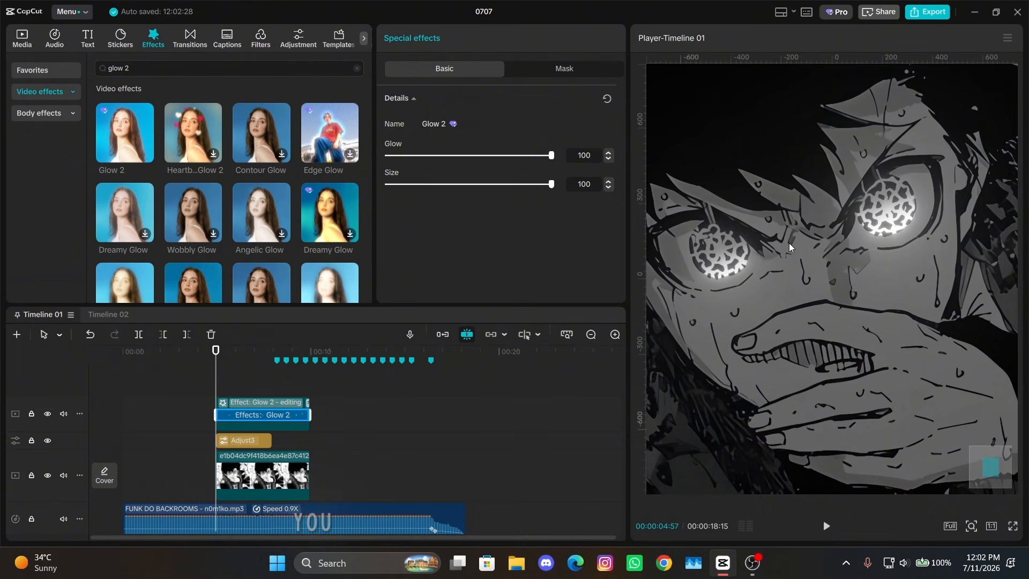
scroll(806, 245, down, 3)
scroll(805, 246, down, 3)
scroll(805, 246, up, 3)
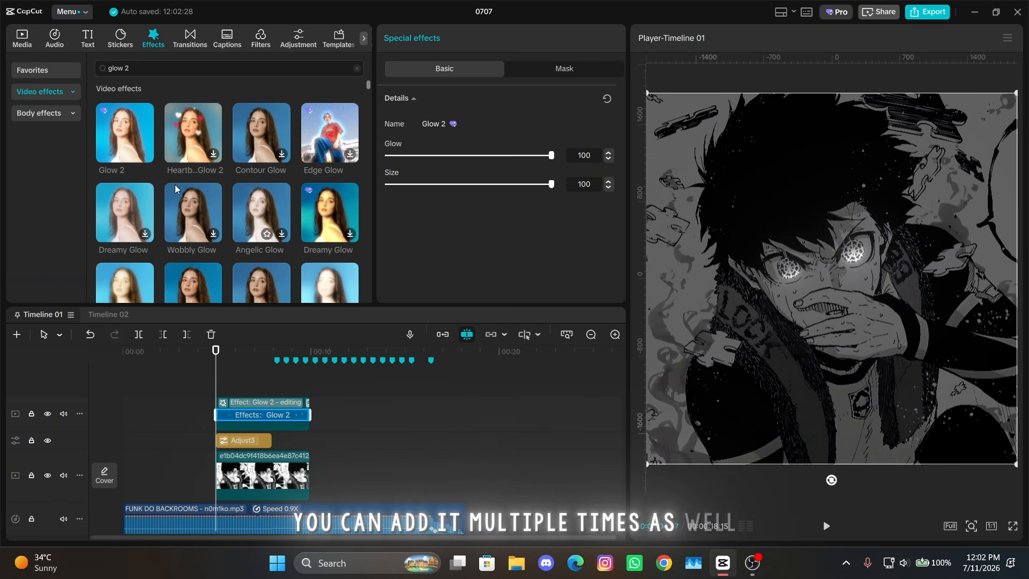
Apply a second Glow 2 effect to the eyes compound clip, with Size 93 and Glow 11
drag(126, 147, 235, 412)
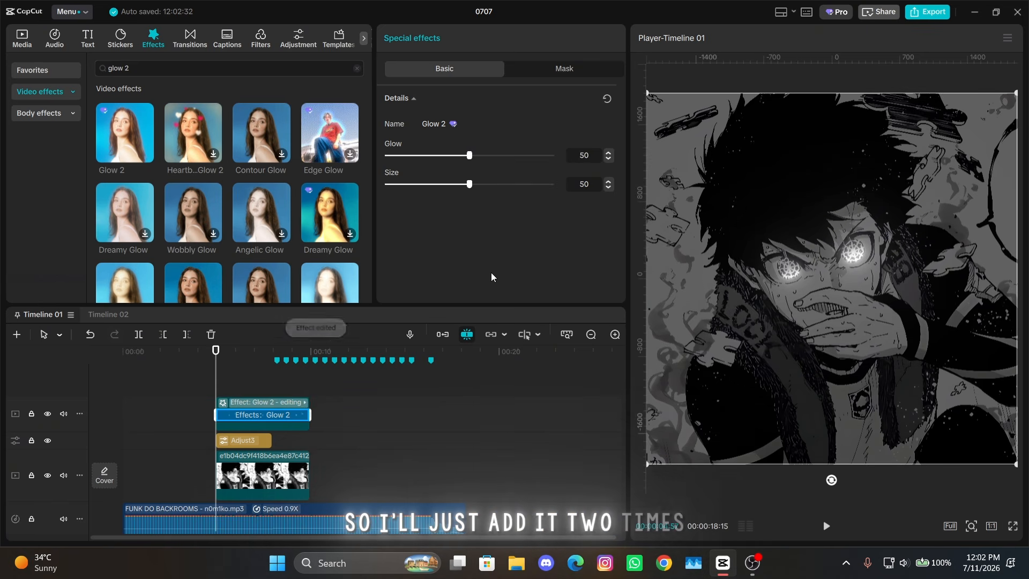
drag(524, 184, 539, 184)
drag(422, 156, 404, 157)
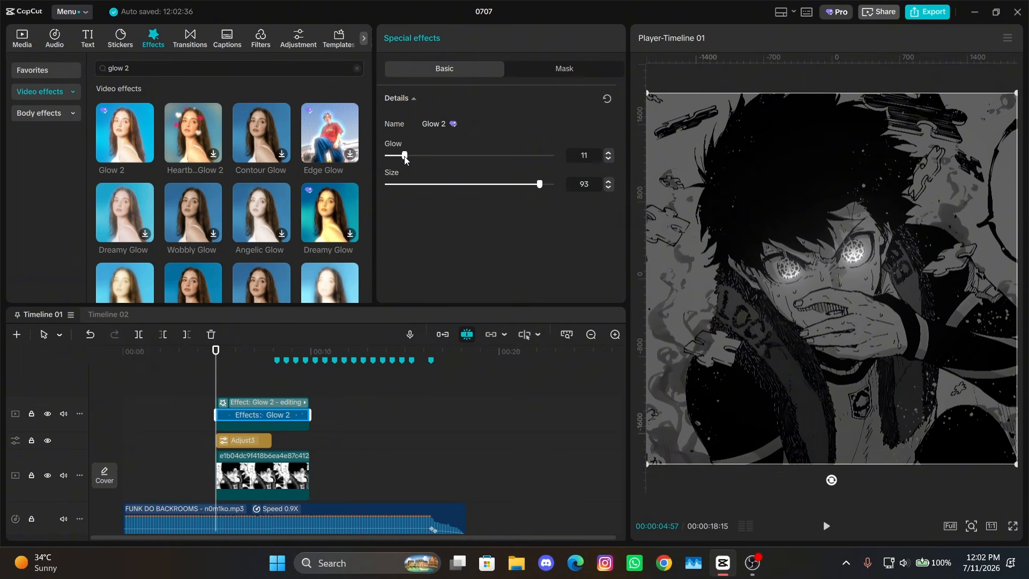
Open the color curves of the eyes compound clip and examine the Luma, Red and Green channels
click(252, 427)
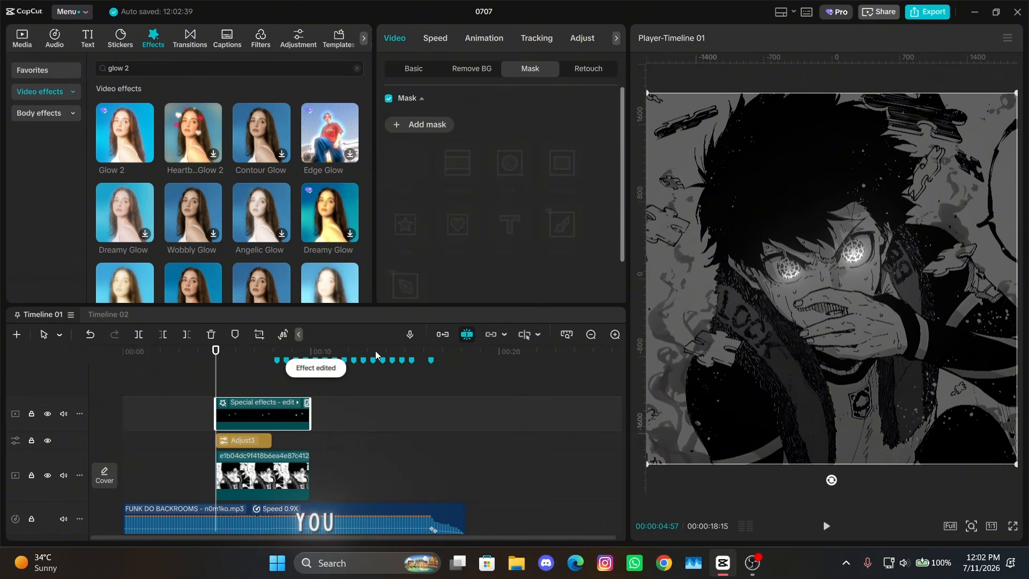
click(575, 38)
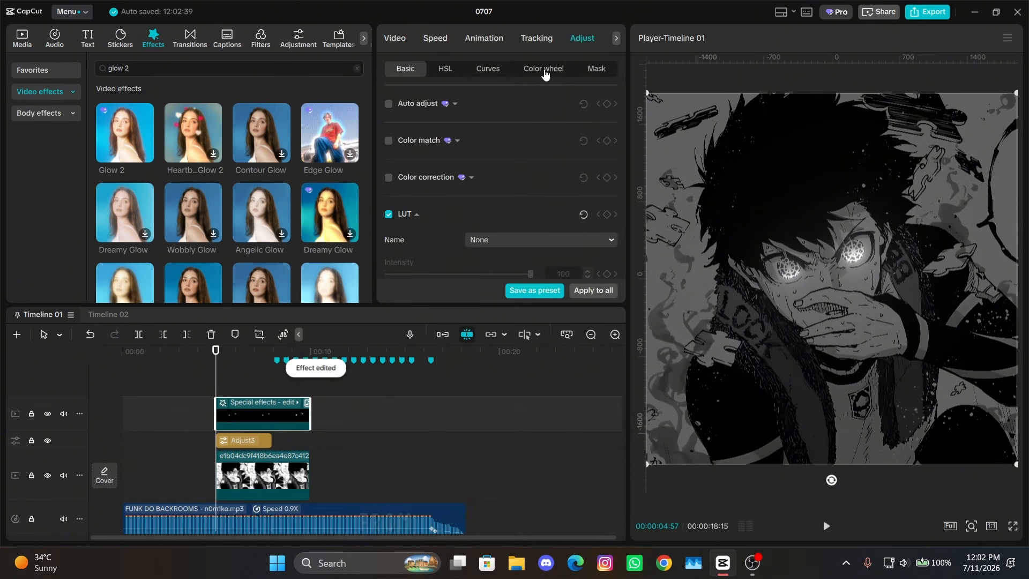
click(509, 79)
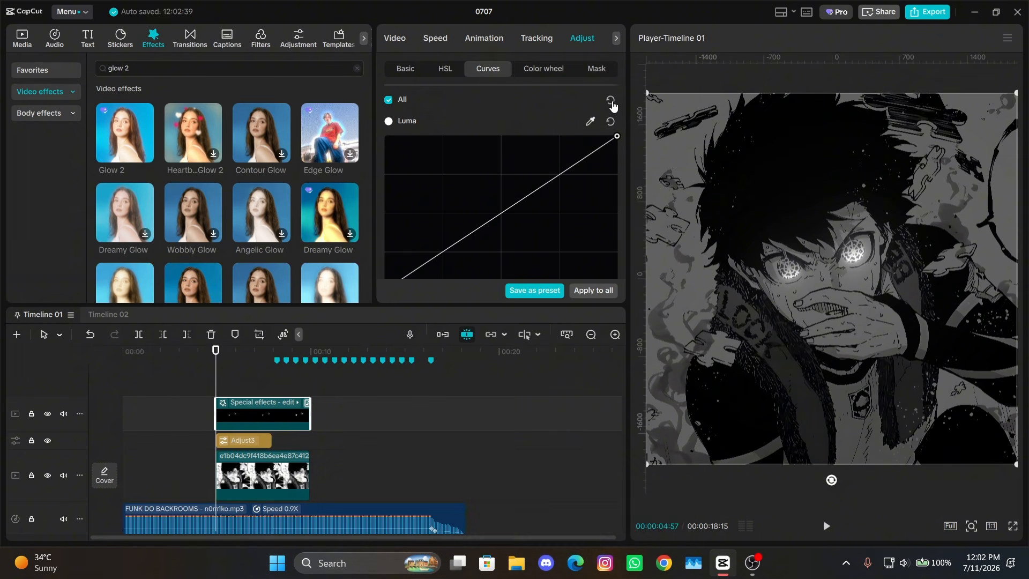
scroll(620, 96, down, 3)
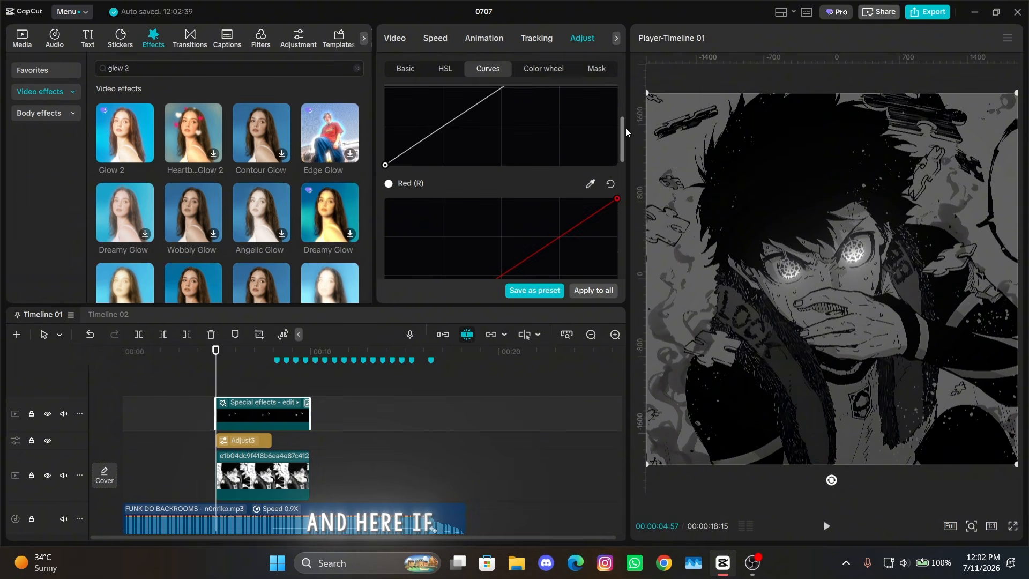
click(612, 198)
drag(497, 183, 624, 179)
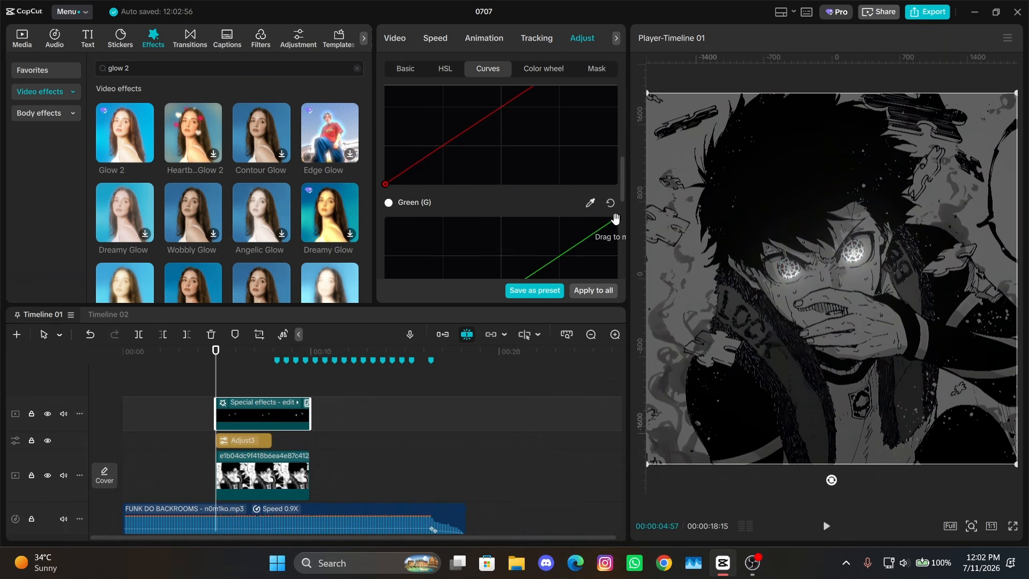
scroll(615, 218, down, 3)
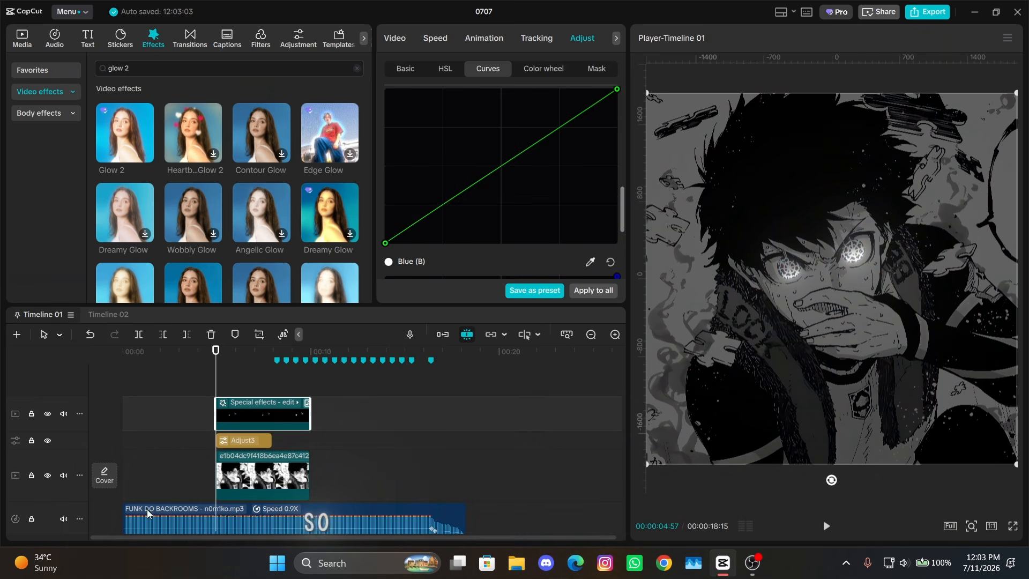
Preview the finished 0707.png image with green eyes from the project media, then reselect the eyes compound clip
click(246, 381)
scroll(256, 214, down, 1)
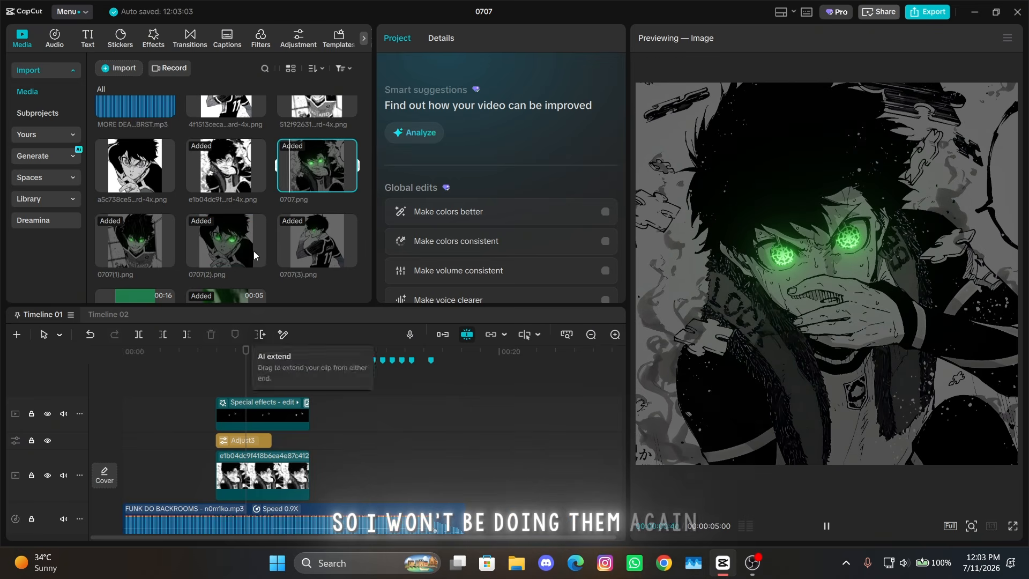
click(867, 266)
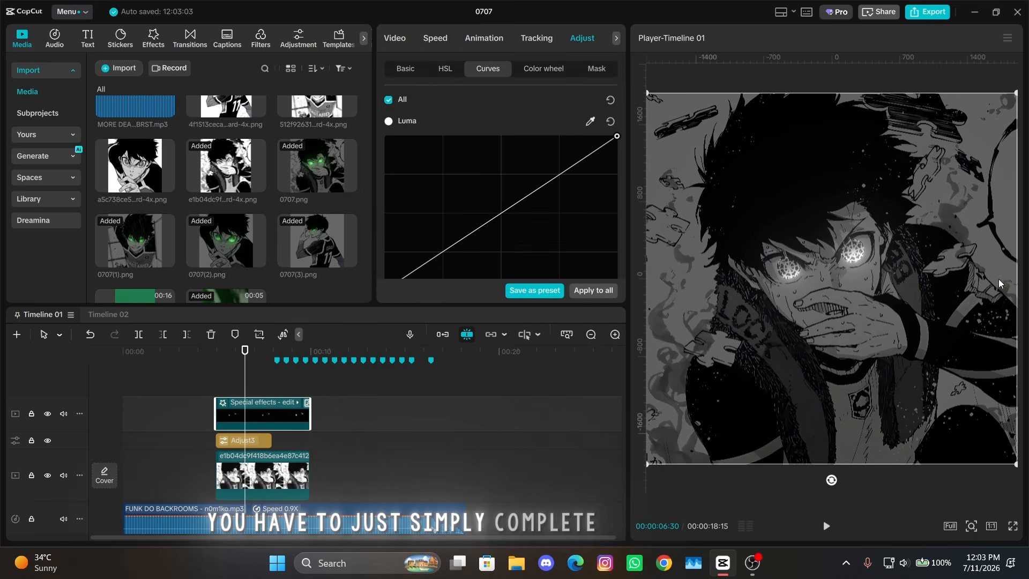
Set up a still-frame export of the current frame at 4K resolution in PNG format
click(1007, 38)
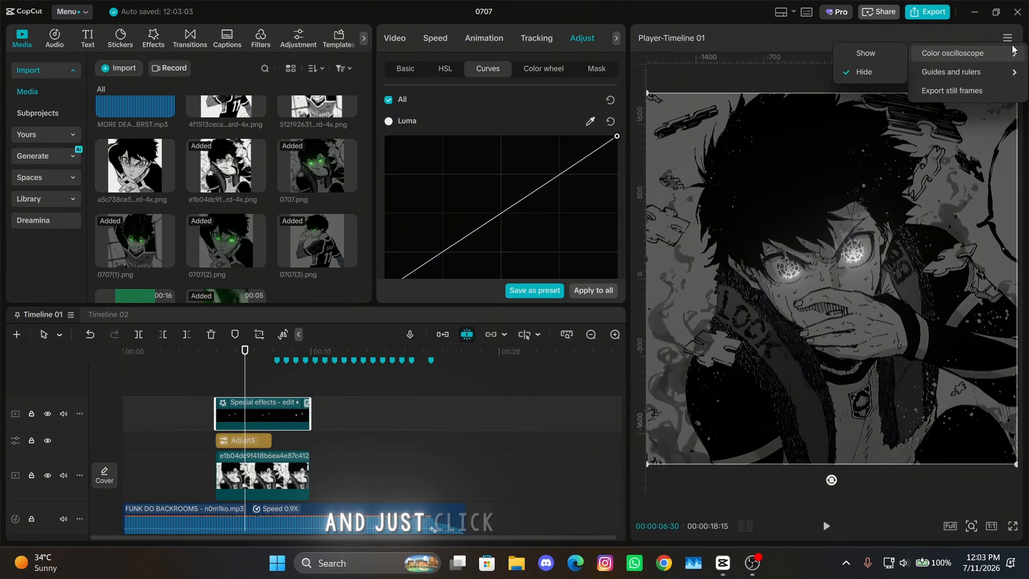
click(980, 94)
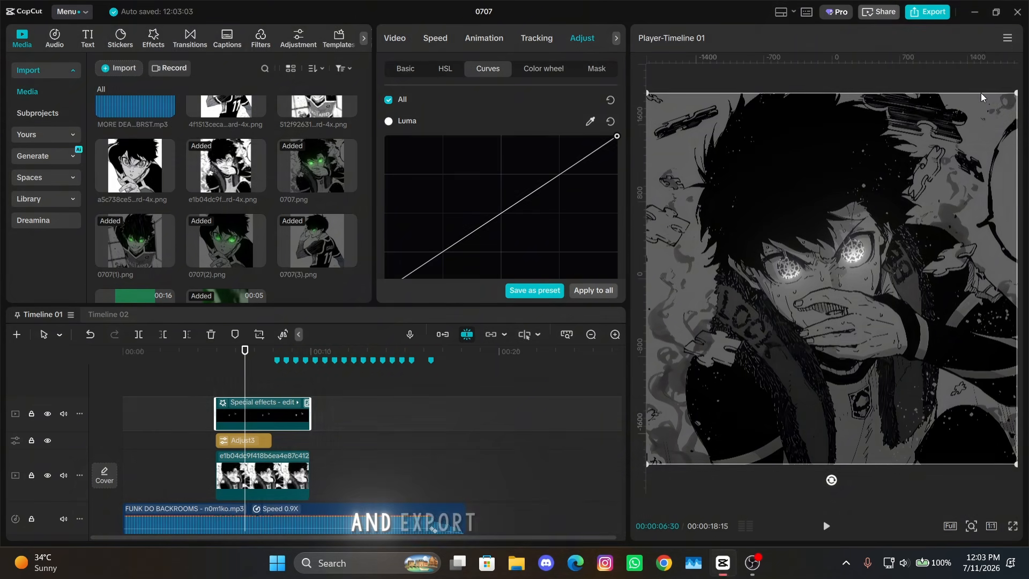
click(667, 226)
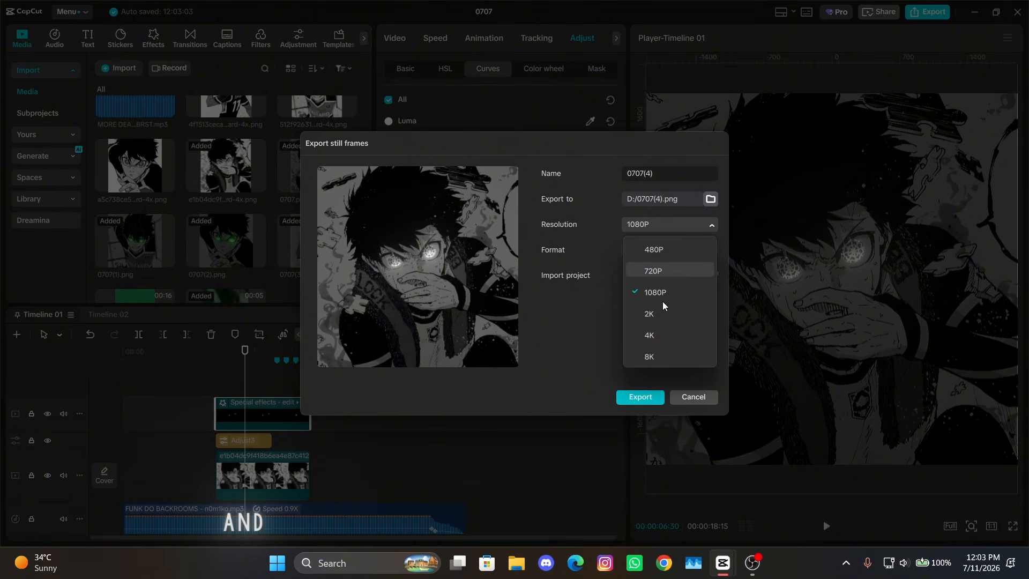
click(656, 338)
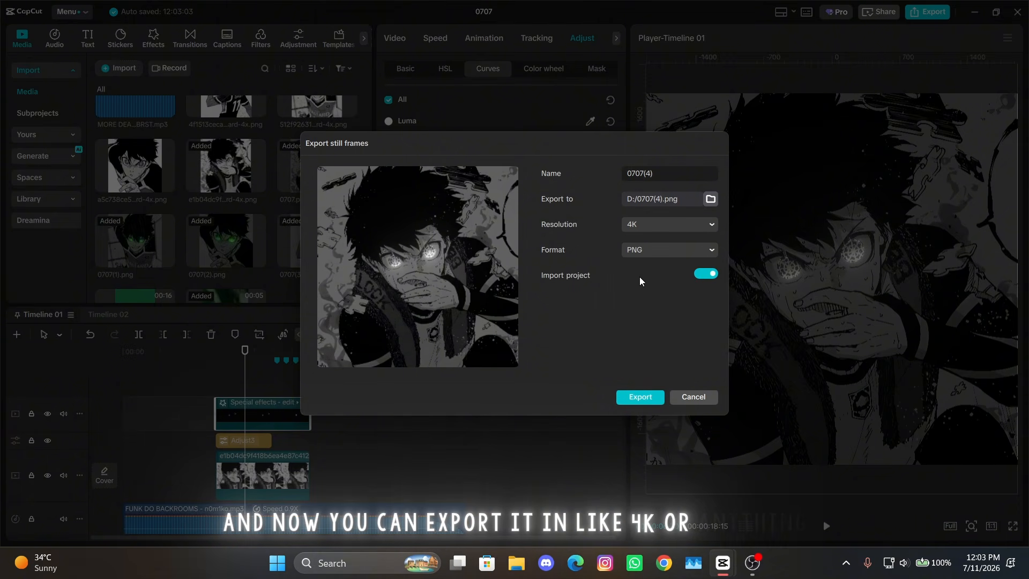
click(655, 252)
click(672, 247)
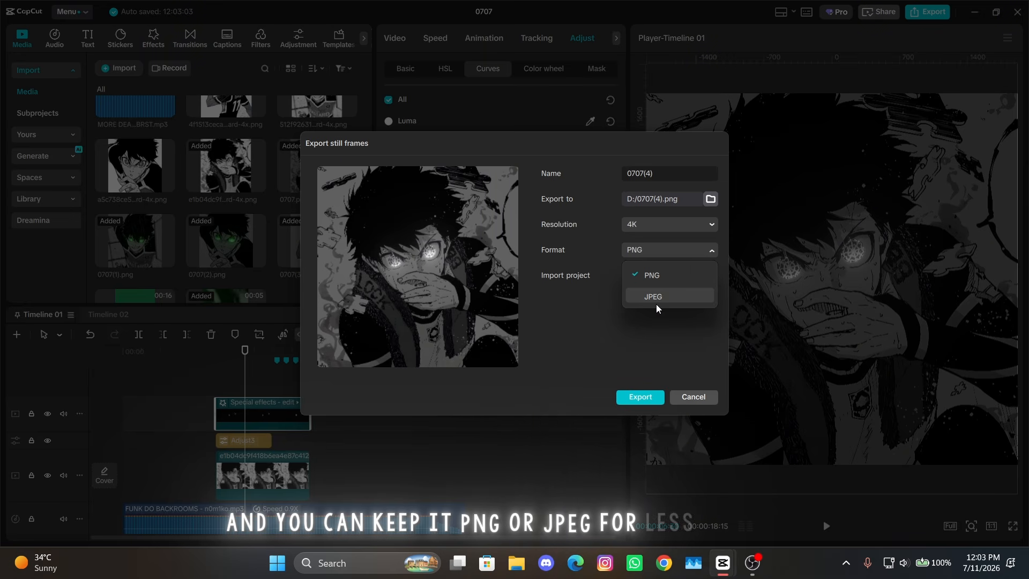
click(652, 324)
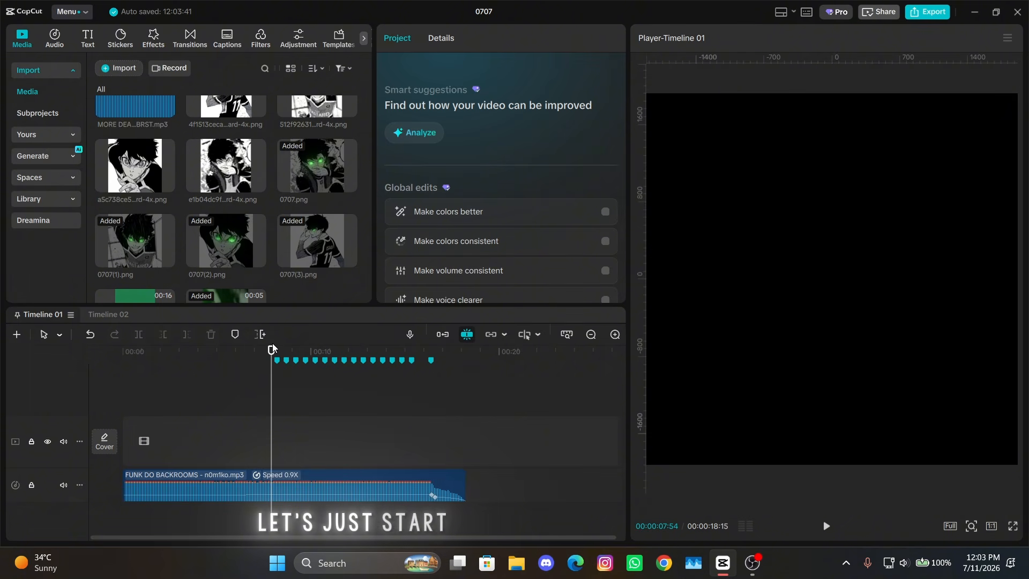
Move the playhead to the first beat marker and save the timeline with a custom 930 x 1080 resolution
drag(272, 350, 277, 352)
scroll(275, 410, up, 5)
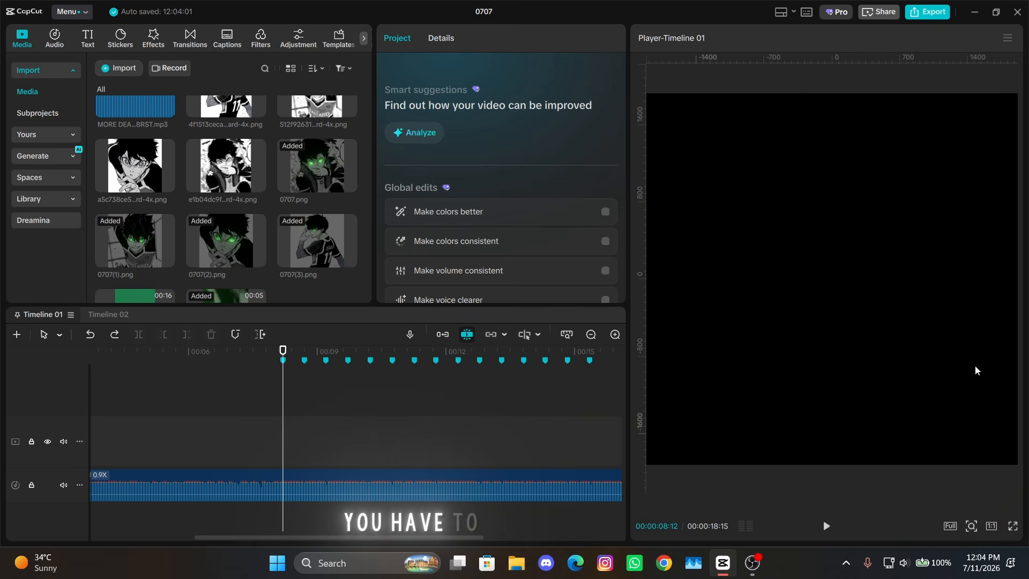
click(992, 526)
click(952, 369)
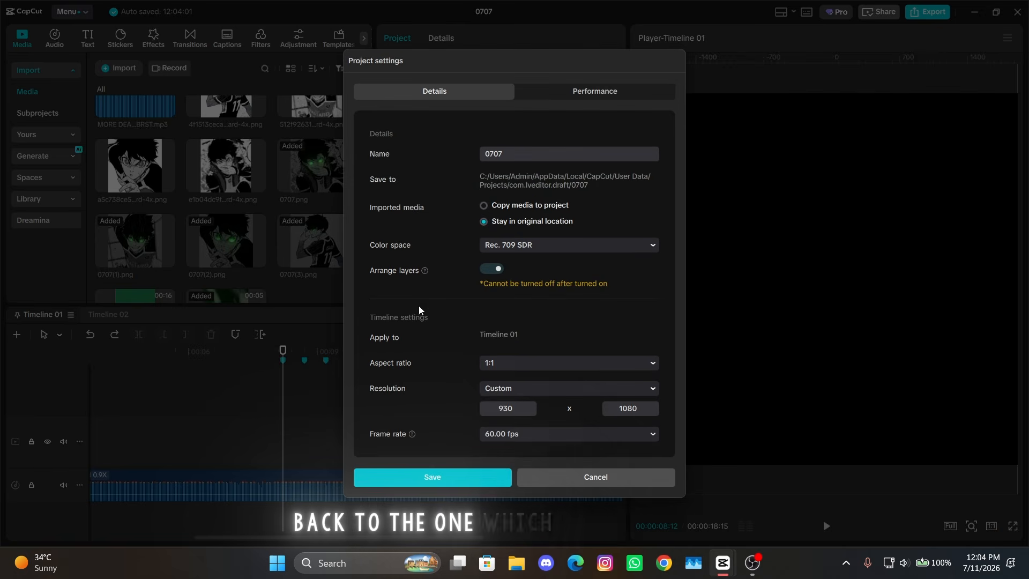
click(500, 406)
click(483, 410)
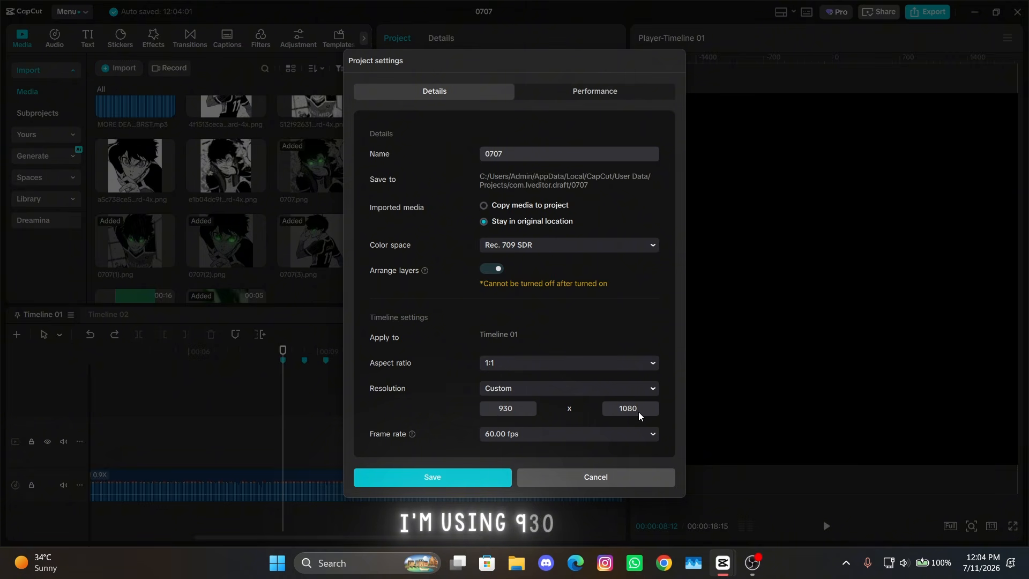
click(509, 477)
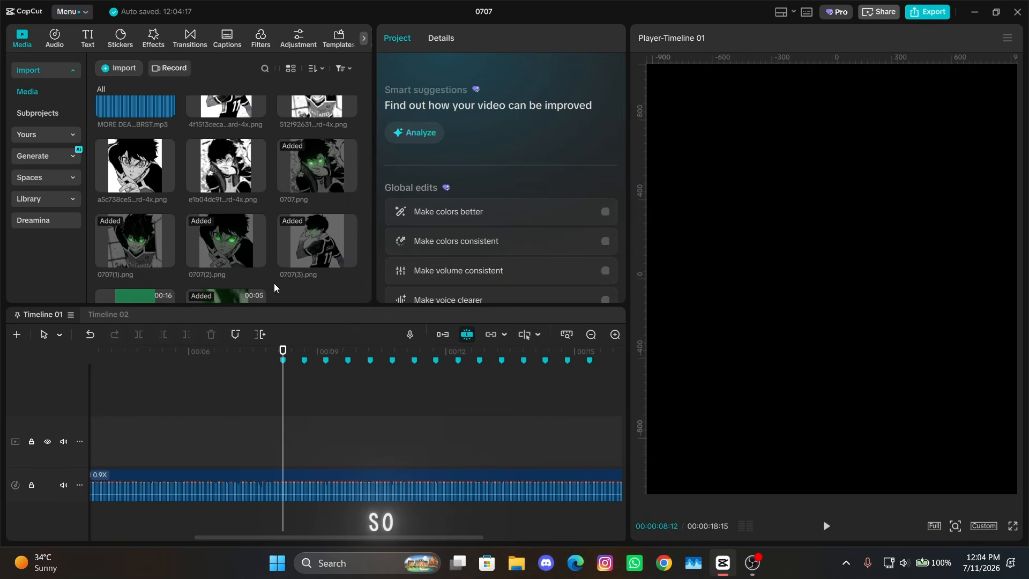
Place 0707(1).png on the main track at the playhead and set its scale to 115%
drag(164, 246, 282, 443)
click(397, 39)
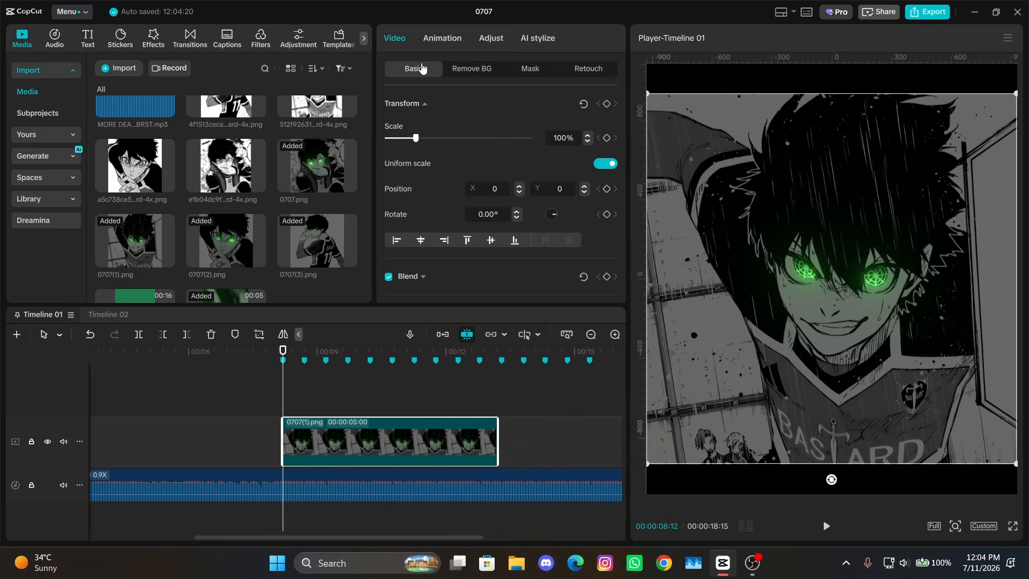
drag(417, 142, 421, 143)
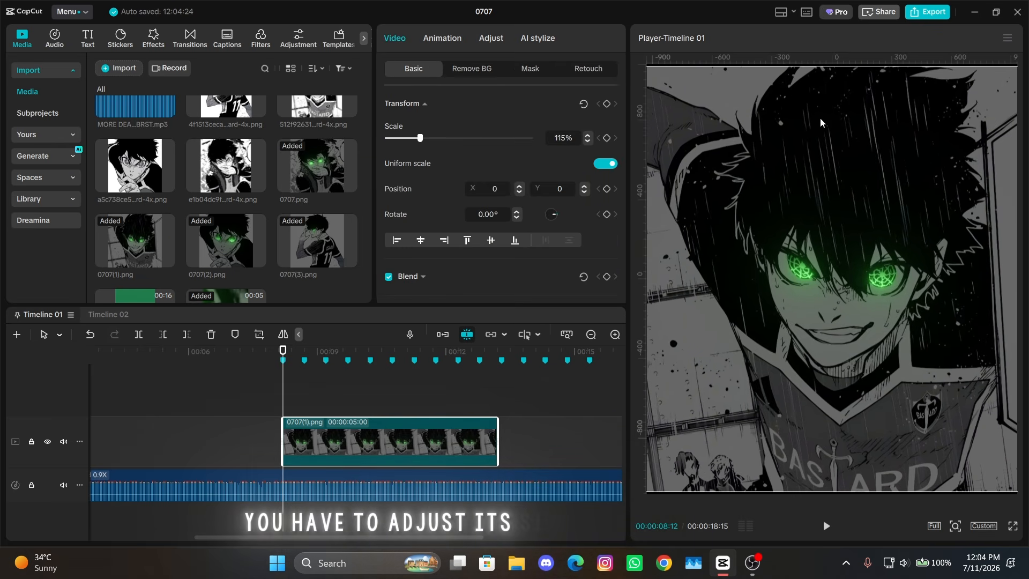
Set the 0707(1).png clip's scale to 117% and split it at the second beat marker
click(588, 135)
click(587, 135)
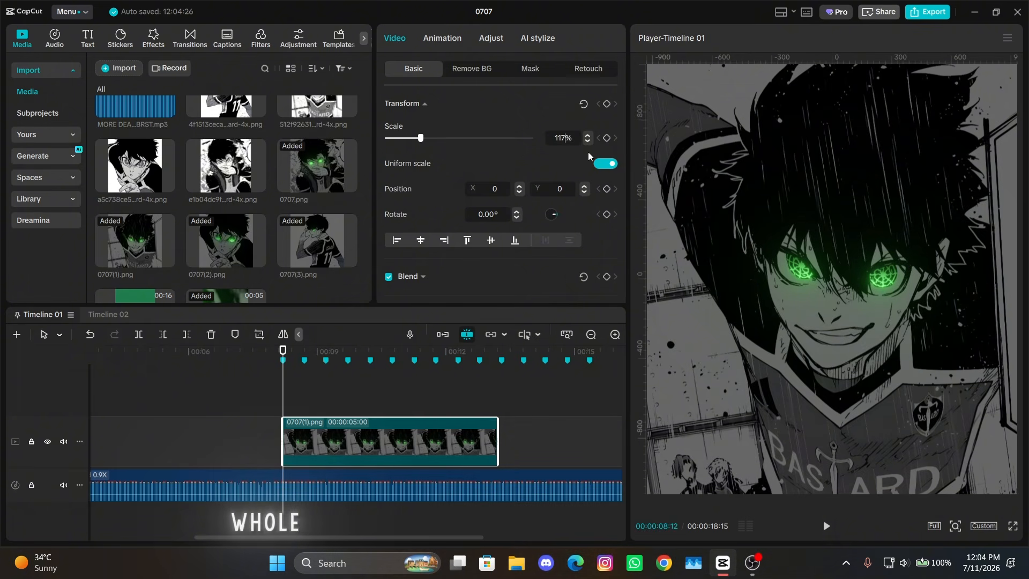
click(315, 395)
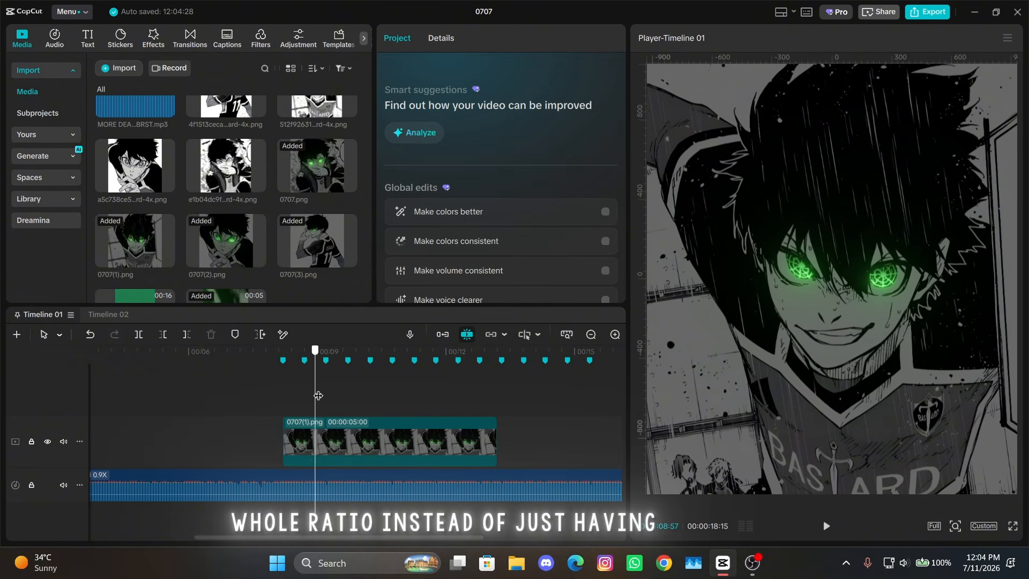
drag(316, 396, 305, 397)
click(317, 439)
key(ctrl+b)
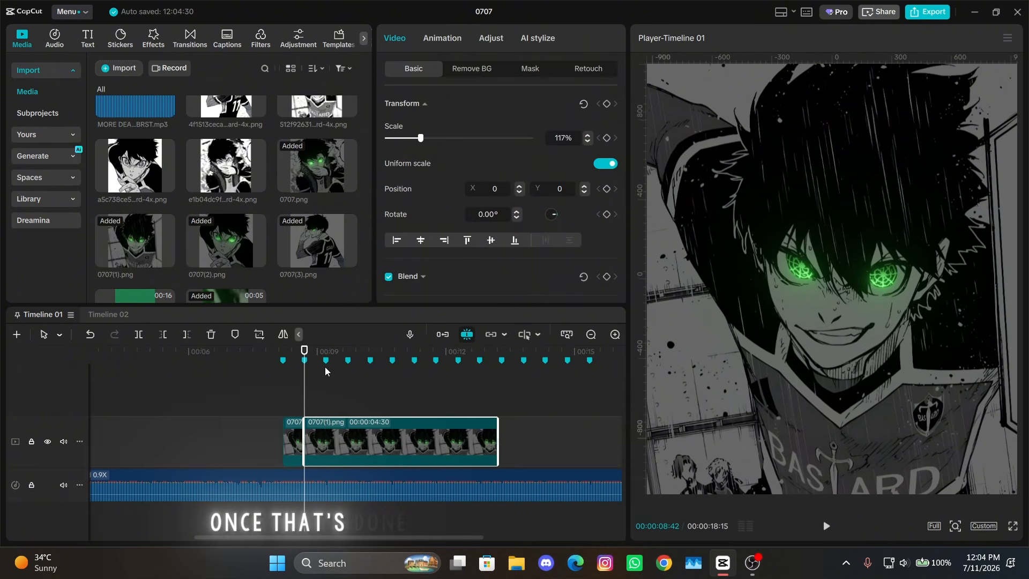
Split the remaining 0707(1).png clip at each of the following six beat markers
click(325, 352)
key(ctrl+b)
click(347, 354)
key(ctrl+b)
click(370, 352)
key(ctrl+b)
click(393, 352)
key(ctrl+b)
click(415, 353)
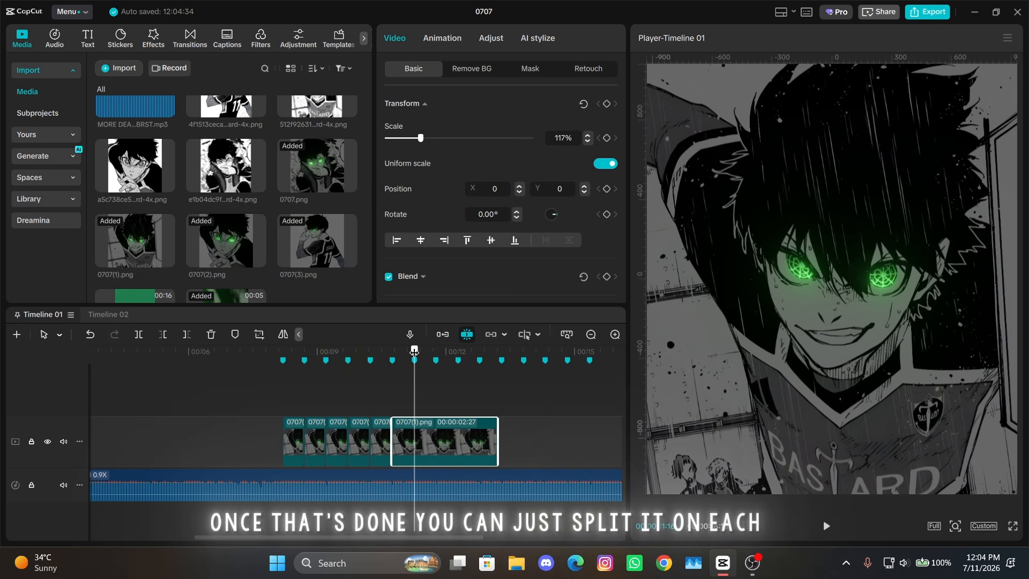
drag(432, 347, 436, 349)
key(ctrl+b)
Replace the second, third and fourth clips with 0707.png, 0707(2).png and 0707(3).png, keeping the original video effect
click(299, 406)
mouse_move(318, 168)
mouse_down()
mouse_move(307, 388)
mouse_move(315, 439)
mouse_up()
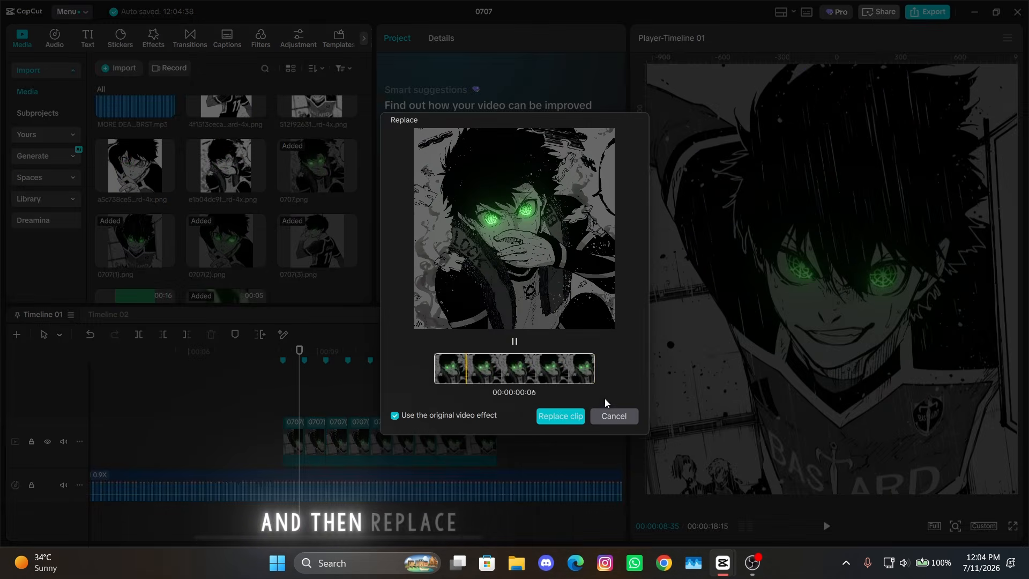
click(561, 416)
drag(212, 246, 359, 439)
click(556, 416)
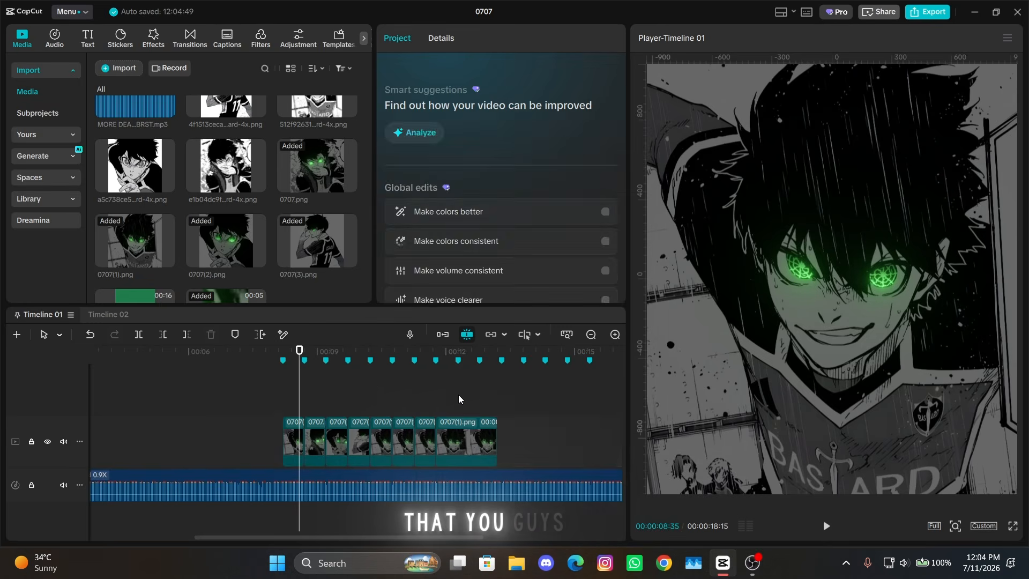
Replace the sixth, seventh and last clips with 0707.png, 0707(2).png and 0707(3).png
click(376, 397)
click(383, 400)
drag(416, 453, 456, 444)
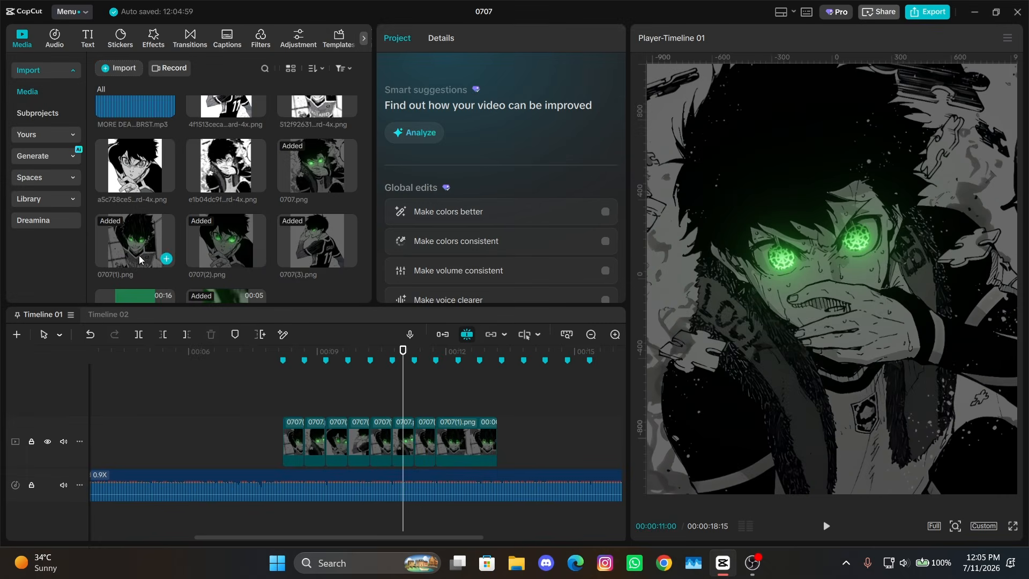
click(558, 416)
Examine the lengths of the first and last image clips against the beat markers
click(275, 413)
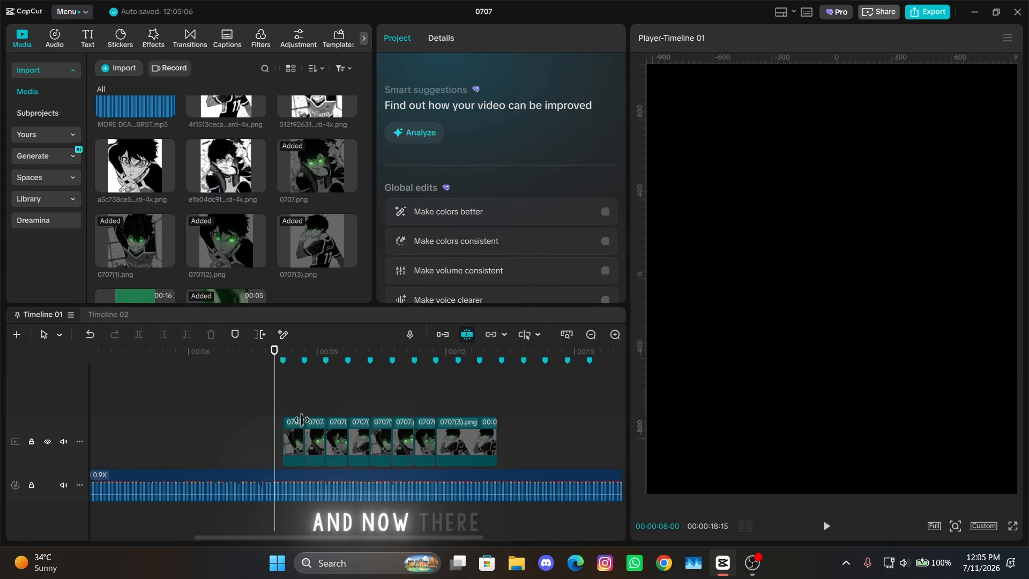
scroll(310, 419, left, 2)
scroll(362, 420, right, 1)
click(531, 398)
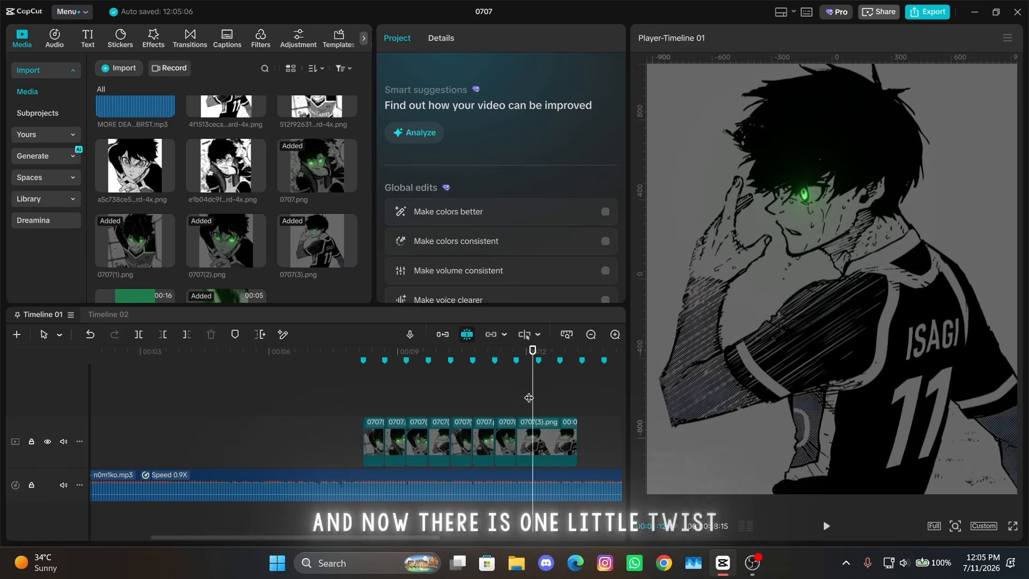
scroll(528, 401, up, 3)
click(310, 413)
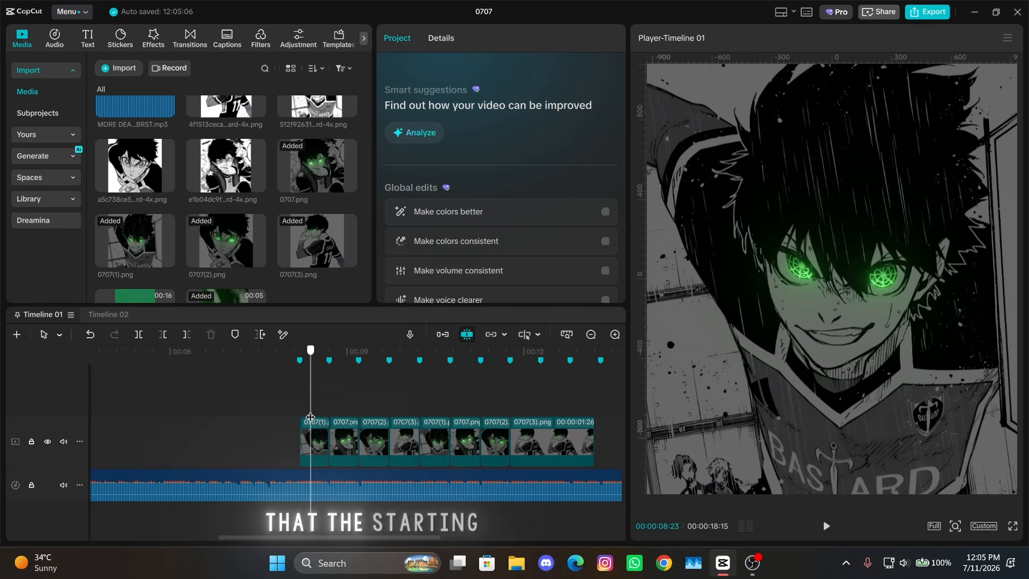
drag(310, 417, 510, 413)
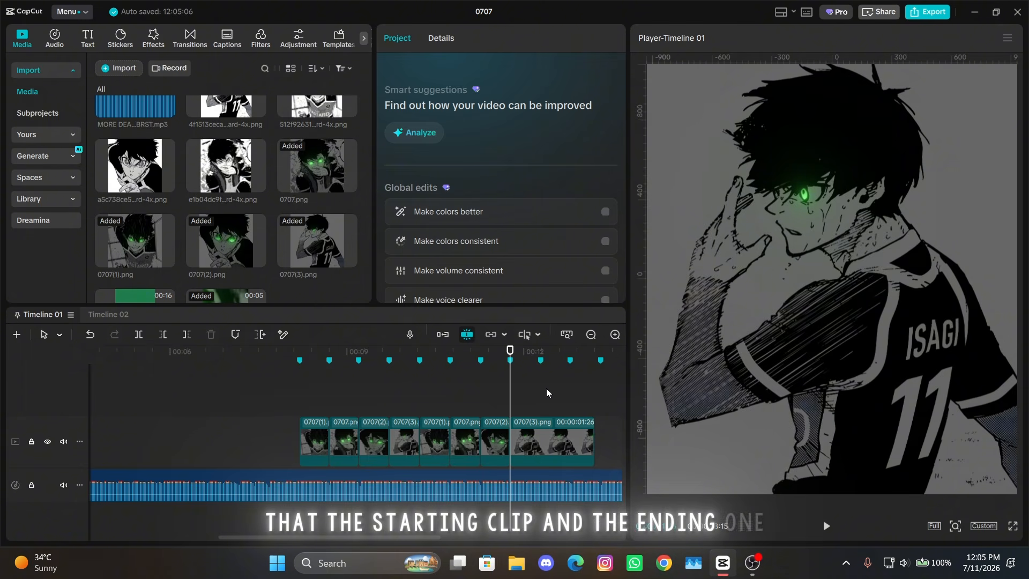
Trim the end of the last 0707(3).png clip to 00:00:12:34, midway between two beat markers
click(554, 395)
scroll(558, 399, up, 3)
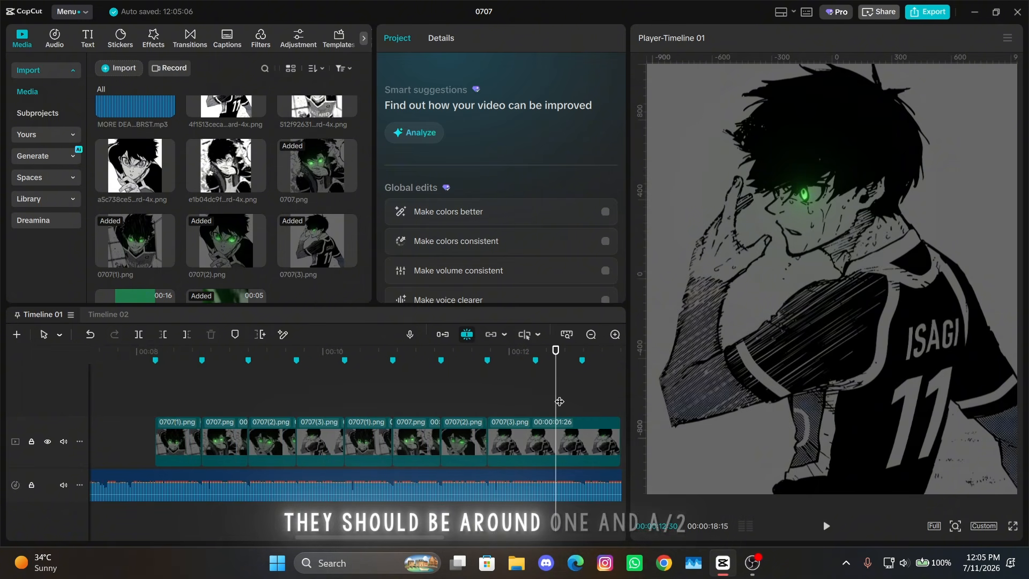
scroll(559, 401, up, 3)
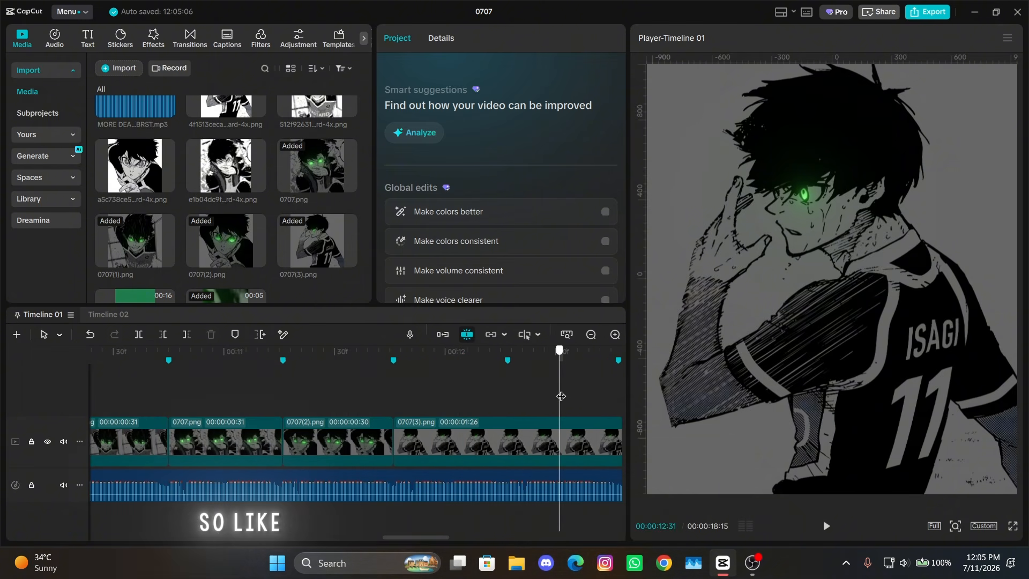
drag(563, 385, 570, 385)
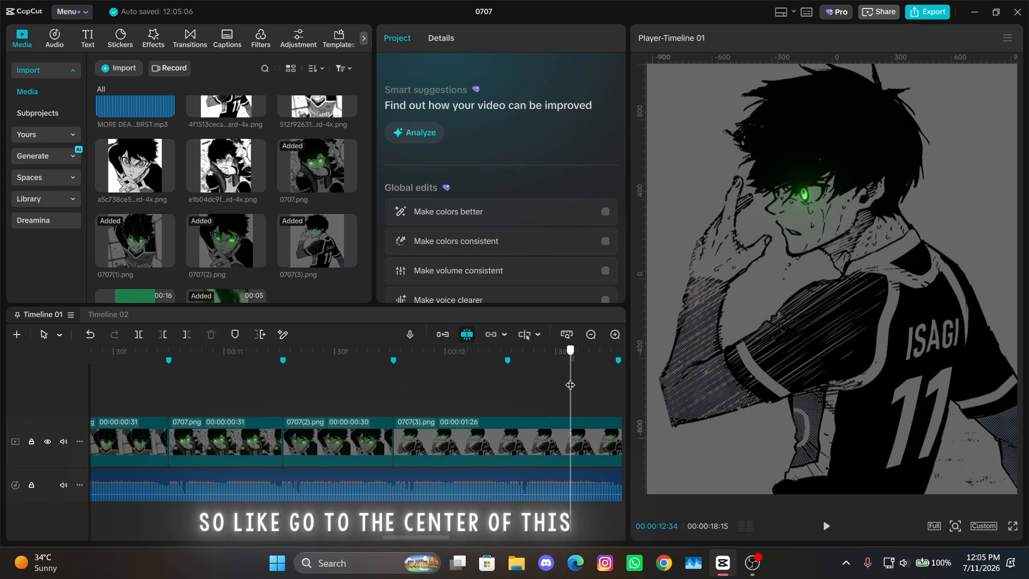
click(556, 434)
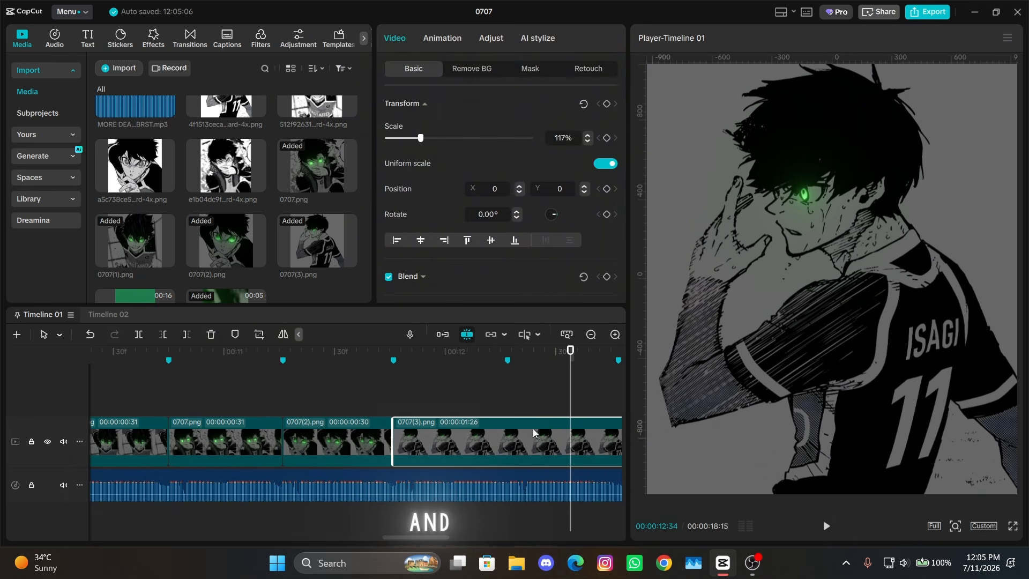
key(w)
scroll(523, 407, down, 5)
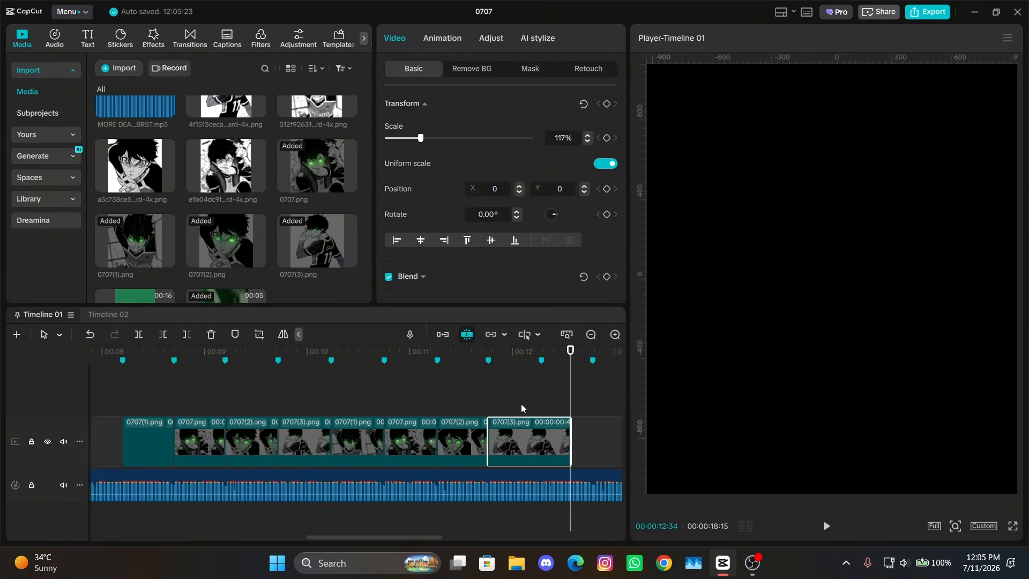
Add a scale keyframe at the end of the first 0707(1).png clip and return the playhead to its start
click(215, 397)
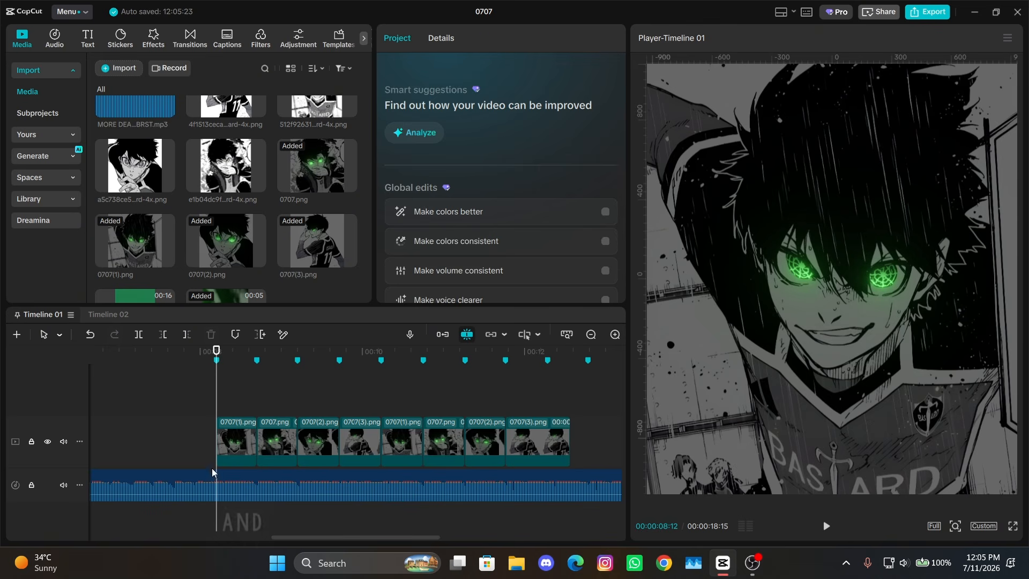
click(221, 461)
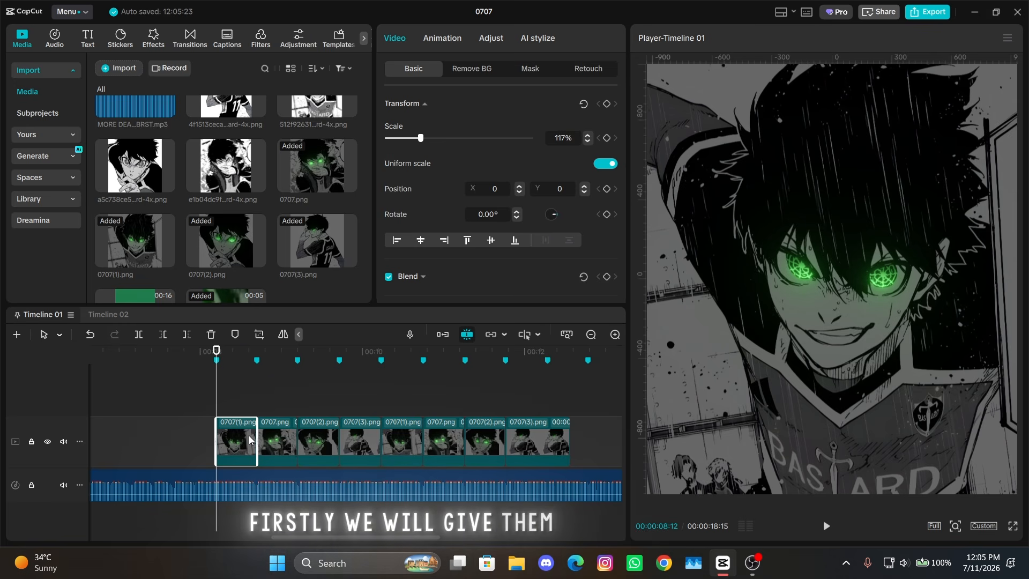
key(Down)
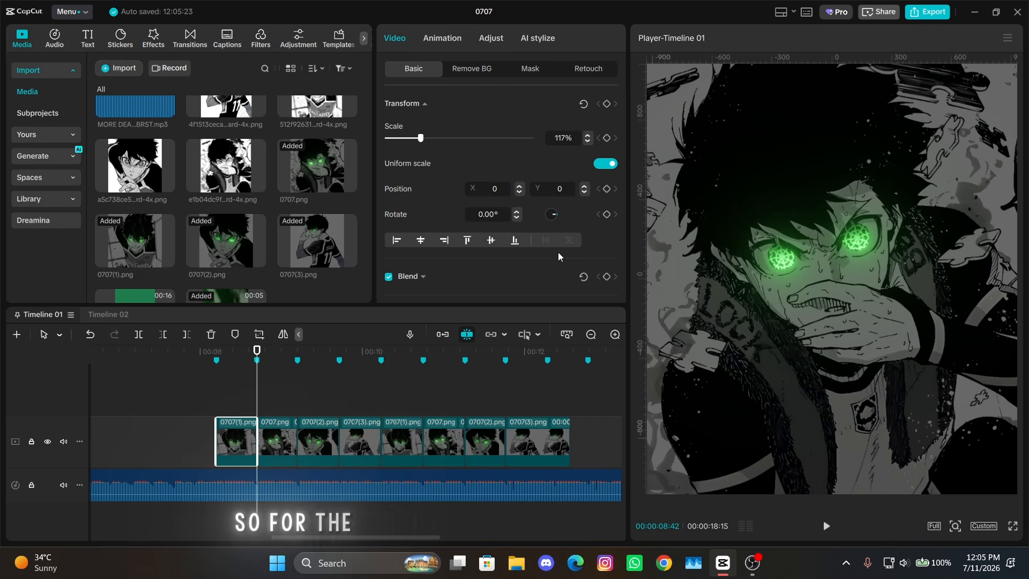
click(606, 138)
key(Up)
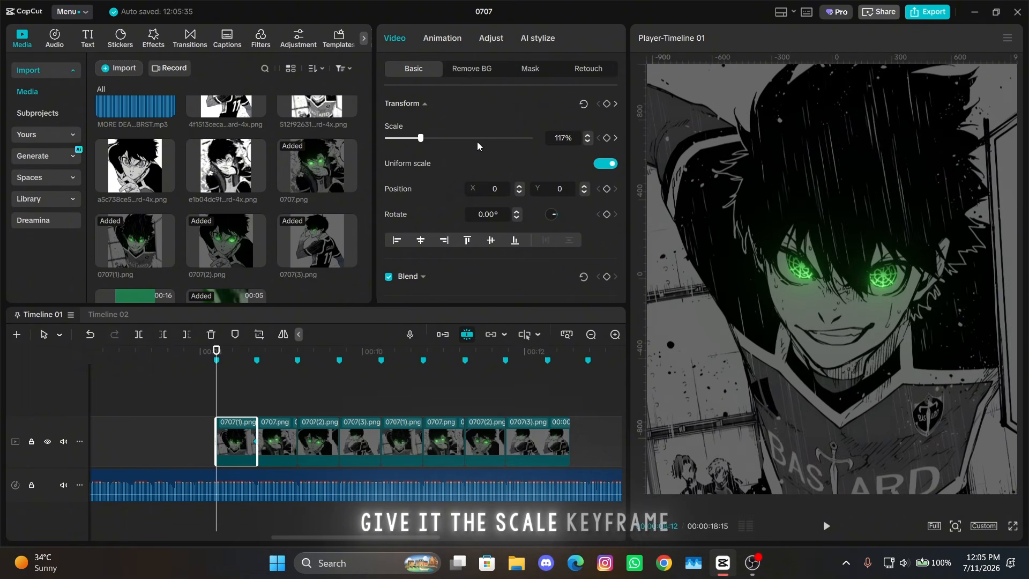
Key the scale at the first clip's start, trying 500% and settling on 700%
click(563, 138)
text(500)
key(Return)
click(563, 138)
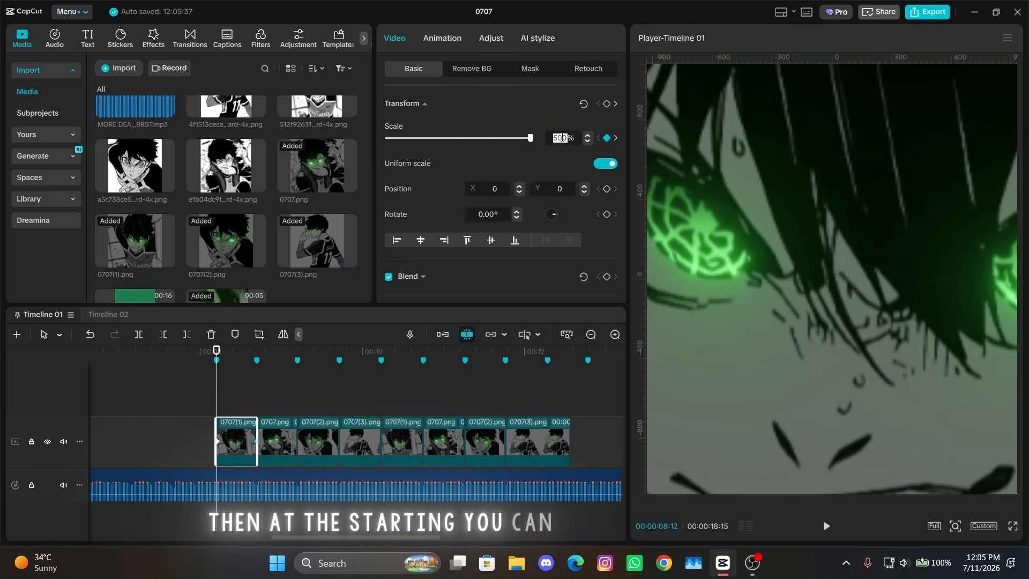
text(700)
key(Return)
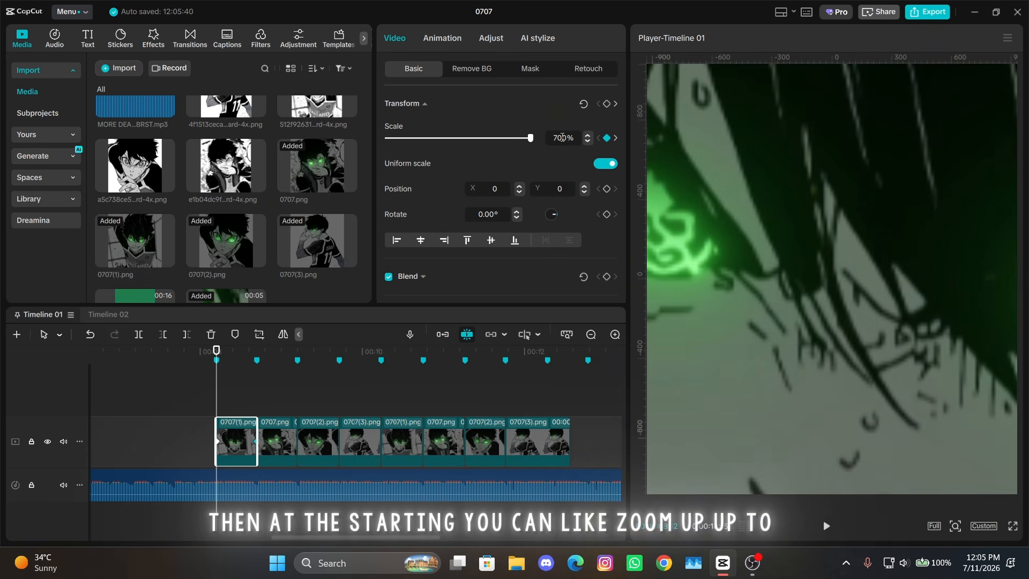
Enlarge the timeline and show the first clip's scale keyframe graph
scroll(263, 423, up, 3)
click(259, 404)
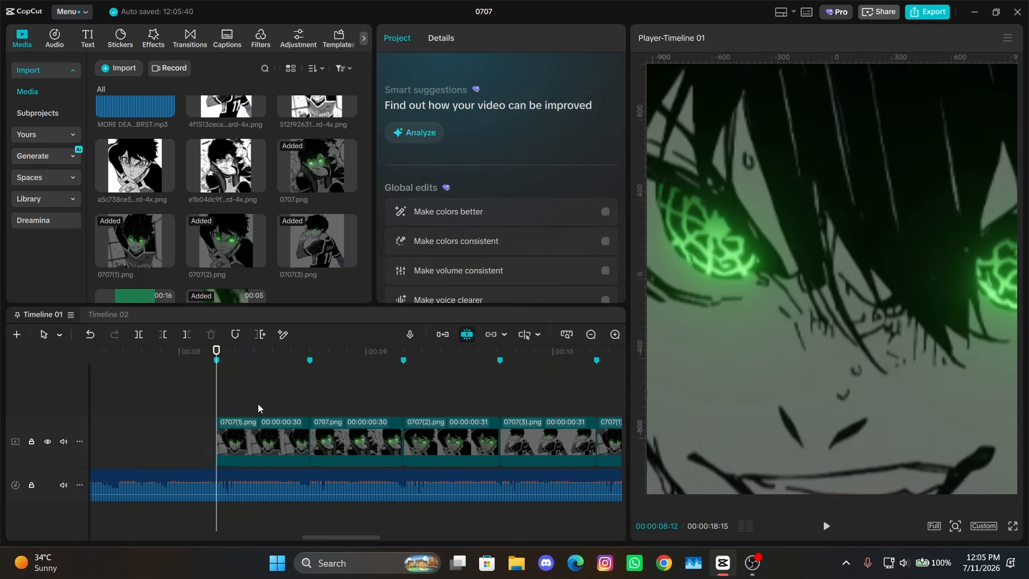
drag(259, 404, 266, 412)
click(264, 432)
key(alt+k)
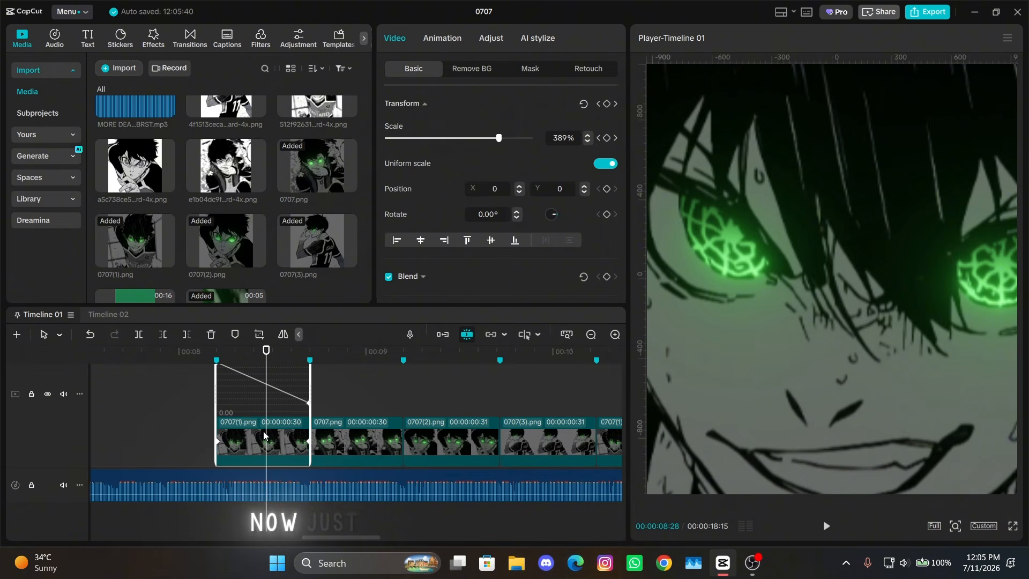
Apply an auto curve to the clip's end scale keyframe and stretch its handle back to the clip's start
scroll(263, 432, up, 2)
click(308, 451)
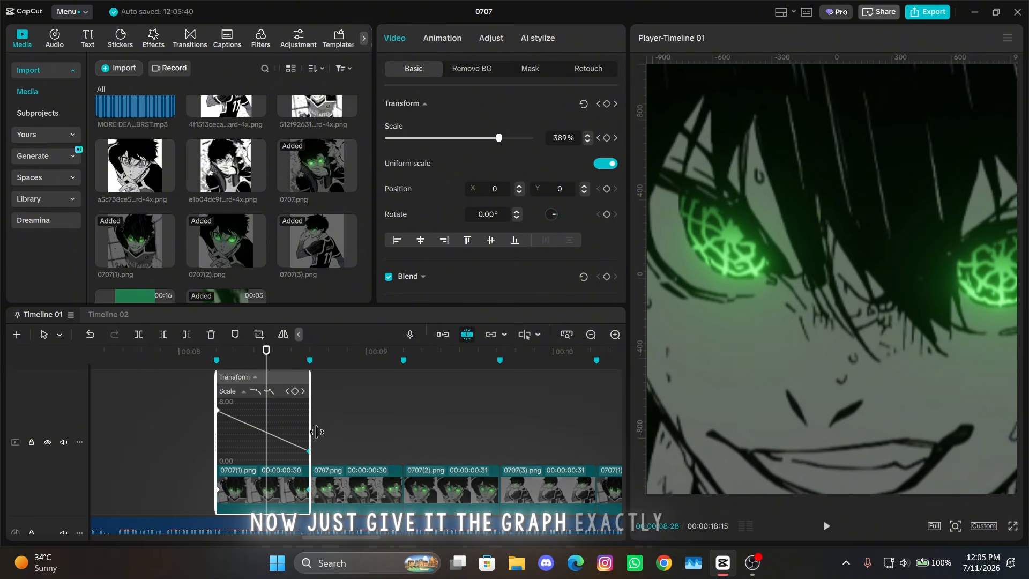
click(253, 392)
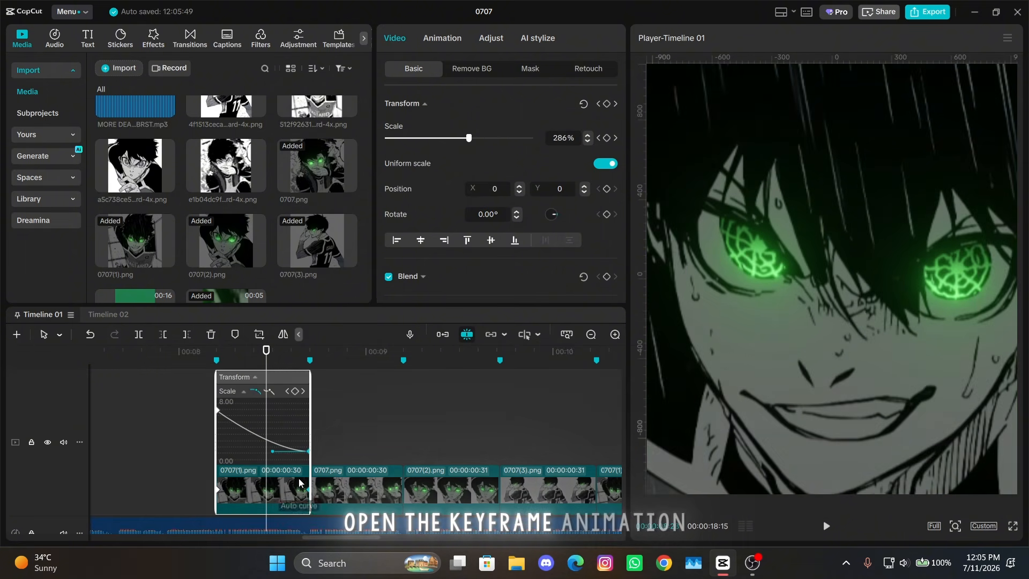
click(272, 453)
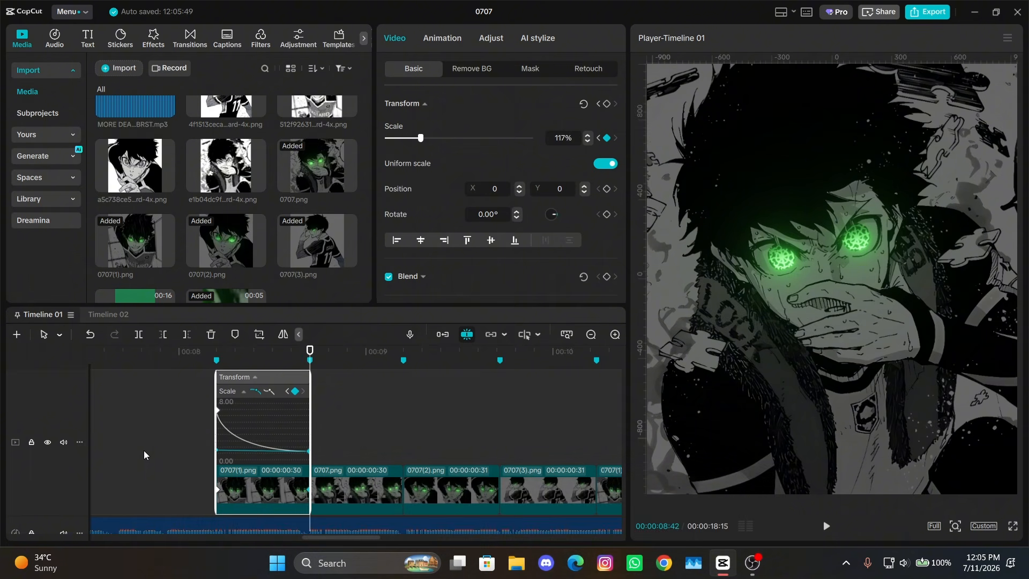
Add a curve to the clip's starting scale keyframe and pull its handle steeply down for a fast initial zoom-out
click(217, 410)
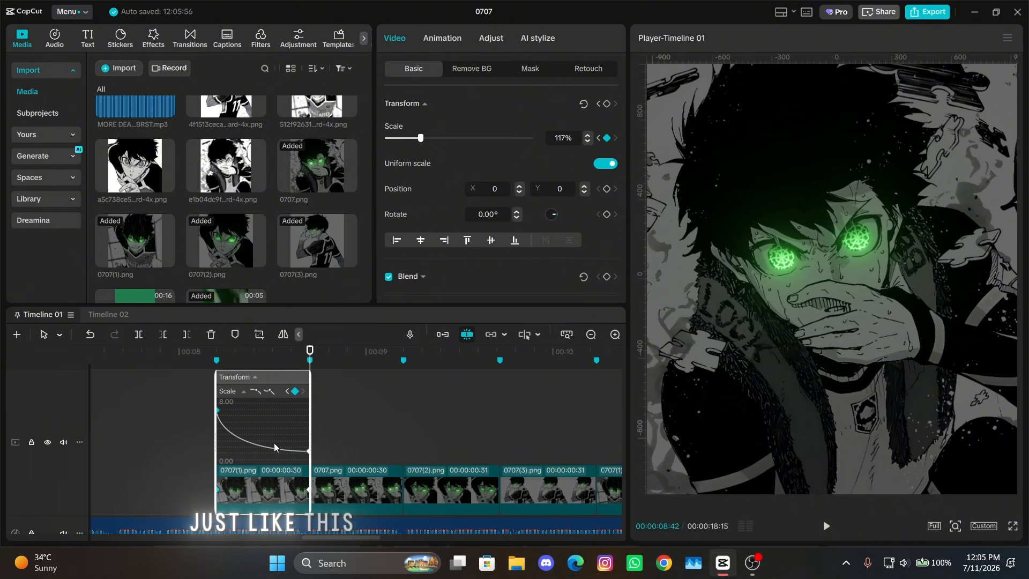
click(256, 397)
click(256, 415)
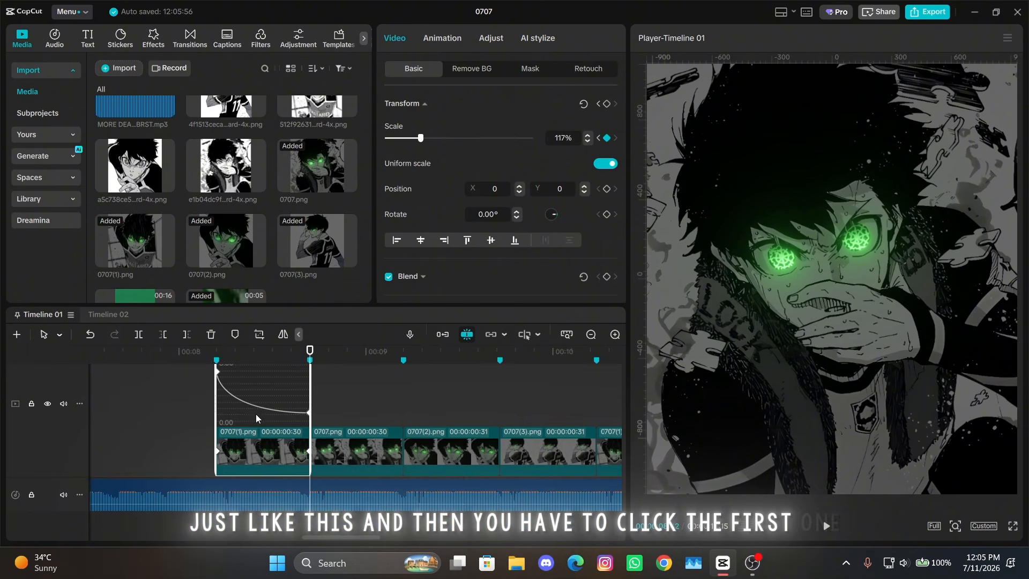
scroll(254, 403, up, 1)
click(217, 403)
click(252, 393)
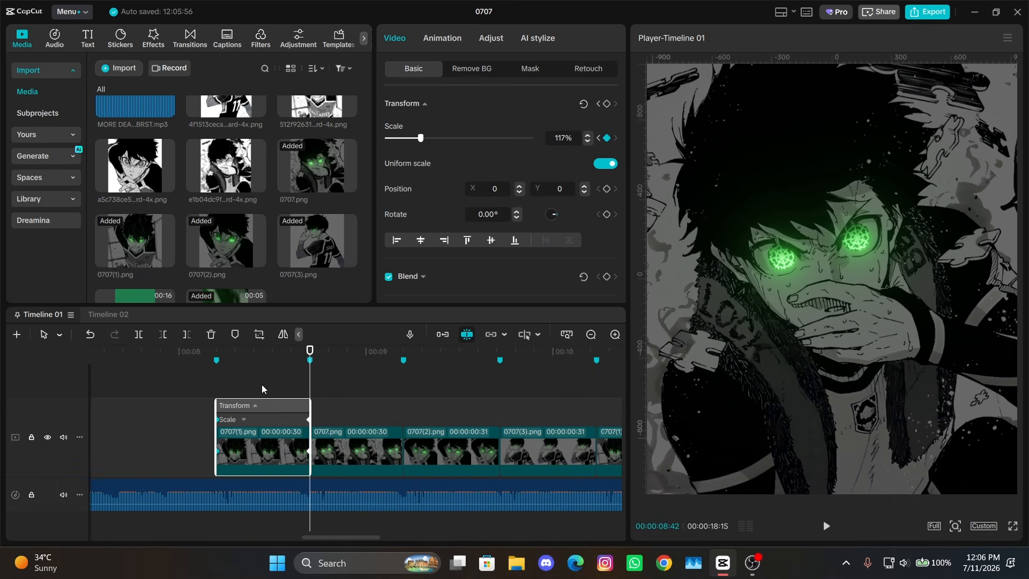
click(254, 420)
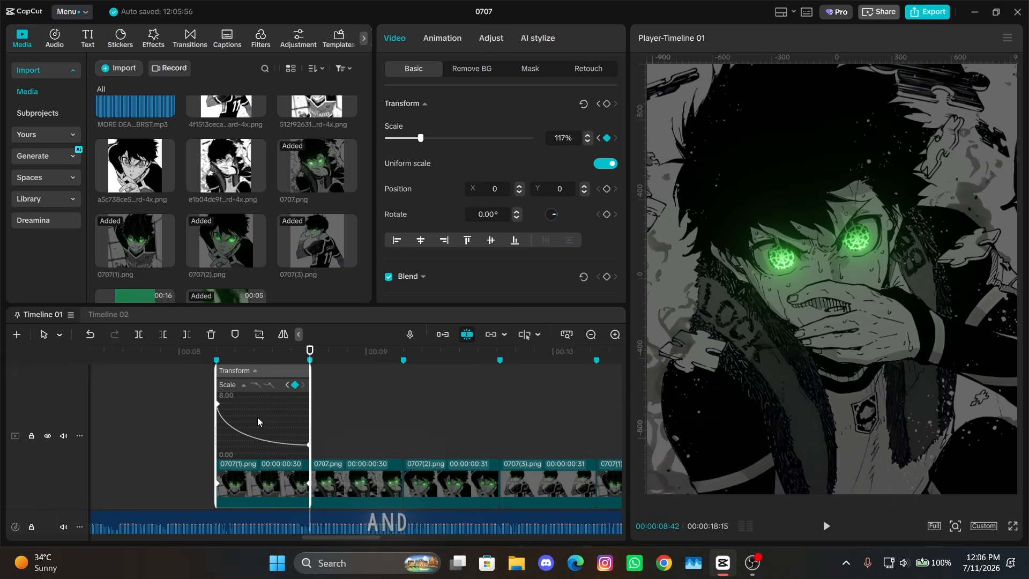
click(258, 386)
drag(252, 406, 240, 438)
Play back the opening zoom from just before the first clip
click(185, 404)
key(space)
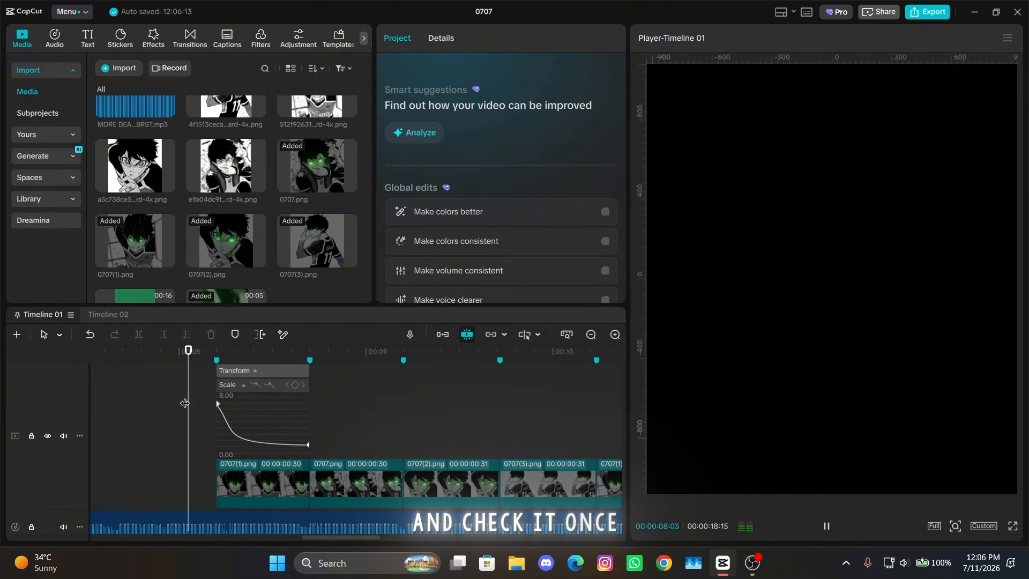
click(185, 403)
key(space)
click(185, 403)
Copy the first clip's two eased scale keyframes, hide its keyframe graph and paste them at the start of the second clip
click(218, 404)
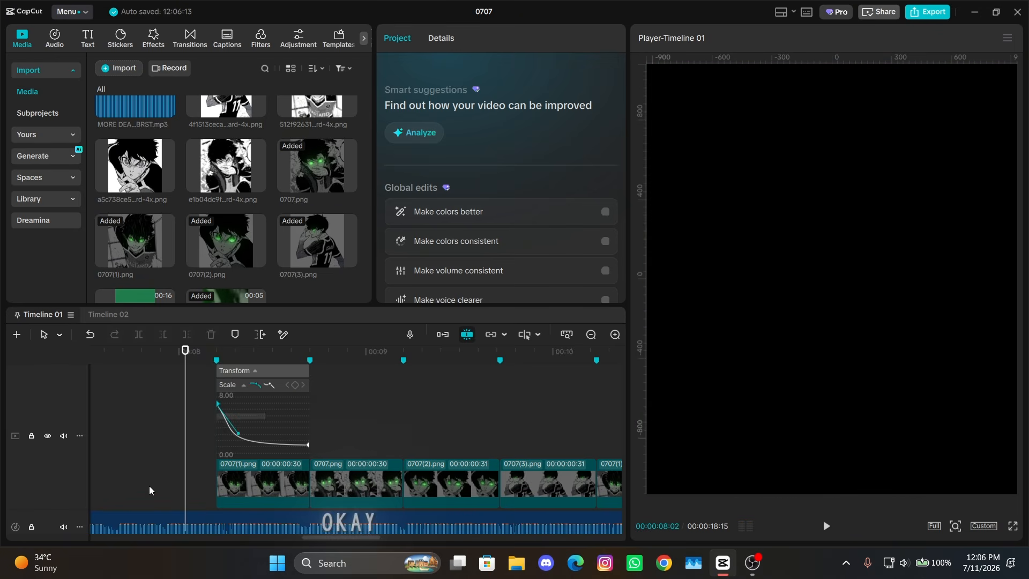
click(298, 445)
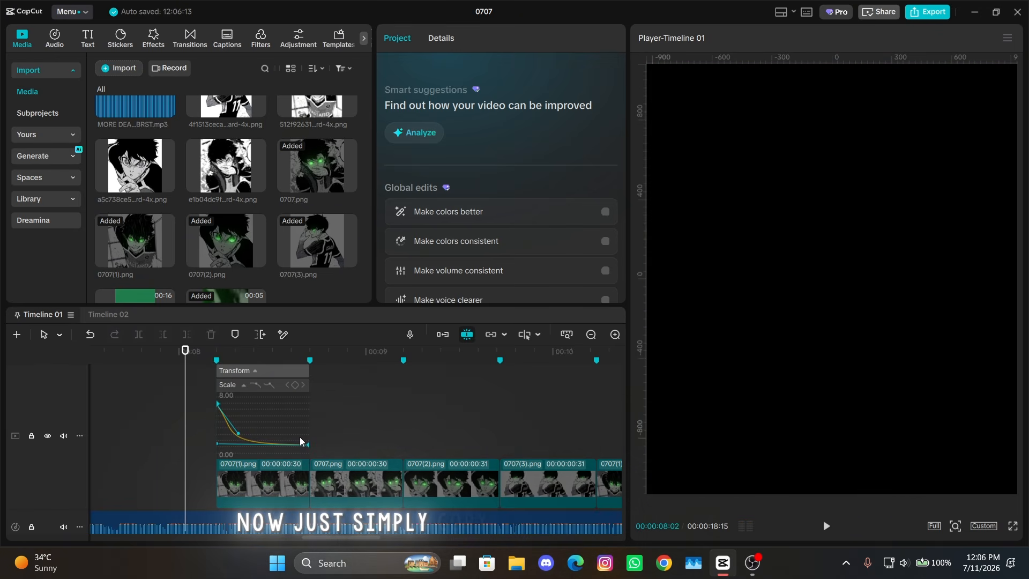
click(271, 472)
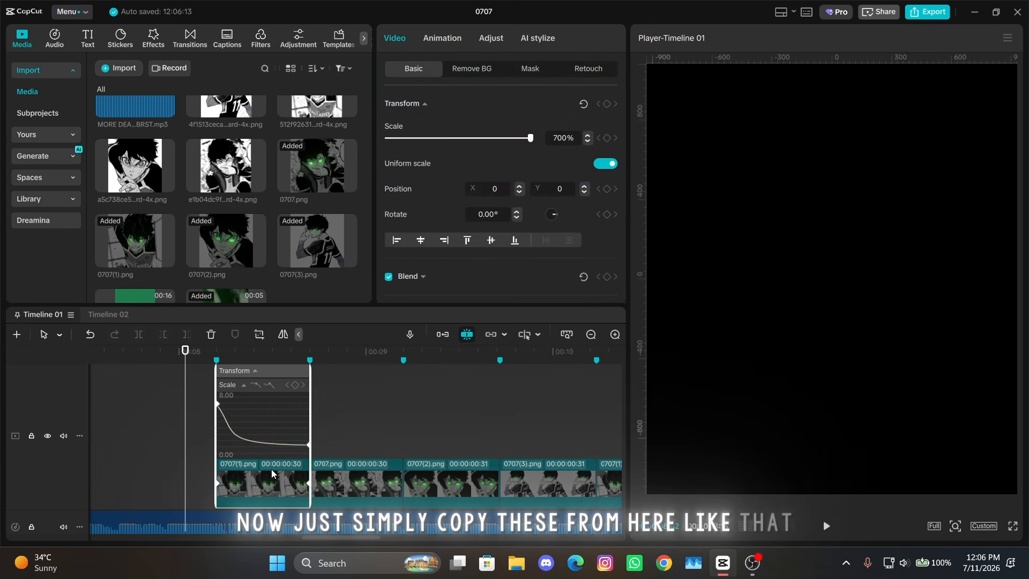
key(alt+k)
key(Down)
key(Down)
click(365, 447)
key(ctrl+v)
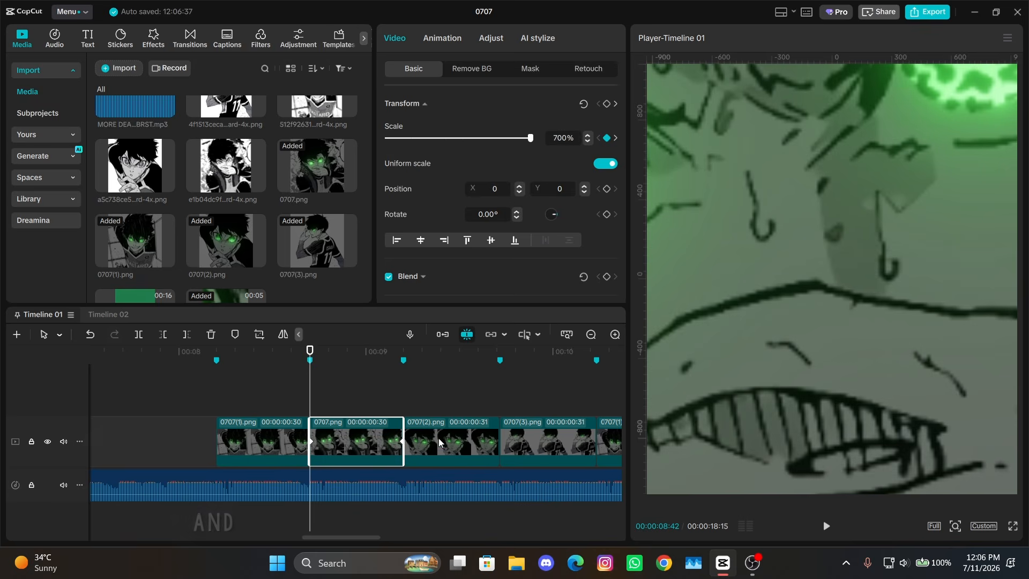
Paste the copied scale keyframes at the starts of the third and fourth clips, 0707(2).png and 0707(3).png
click(405, 401)
click(462, 445)
key(ctrl+v)
drag(485, 444, 504, 431)
key(ctrl+z)
click(499, 442)
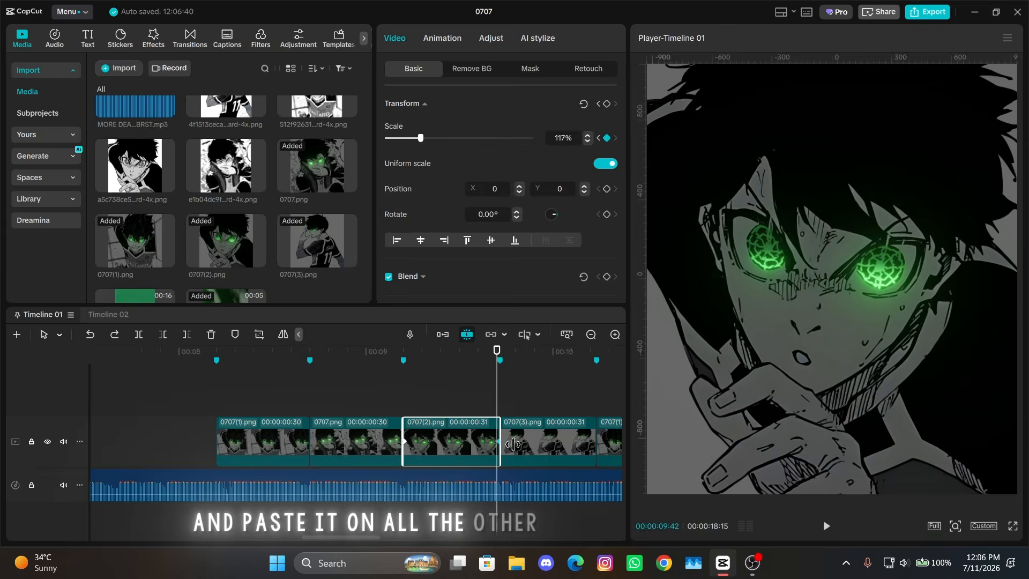
key(Down)
click(581, 442)
key(ctrl+v)
Paste the scale keyframes onto the fifth and sixth clips, the second 0707(1).png and 0707.png, from their beat markers
key(Down)
key(Down)
key(Up)
click(344, 447)
key(ctrl+v)
drag(361, 448, 387, 450)
key(Down)
click(390, 448)
key(Down)
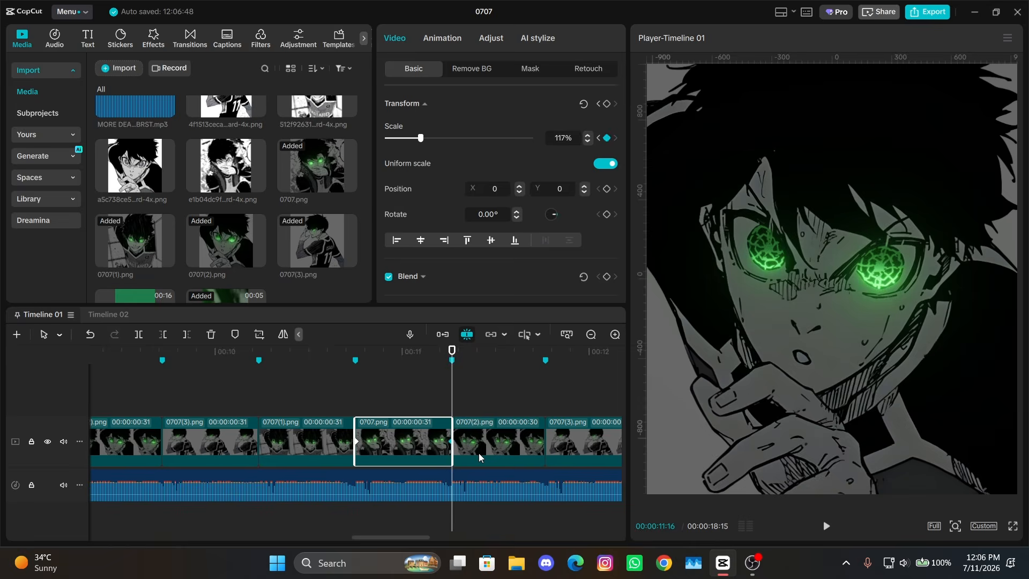
Paste the scale keyframes at the starts of the last two clips, the second 0707(2).png and 0707(3).png
click(480, 454)
key(ctrl+v)
key(Down)
click(558, 449)
key(ctrl+v)
Try moving the last clip's second scale keyframe out to the clip's end and undo the move
scroll(514, 429, down, 4)
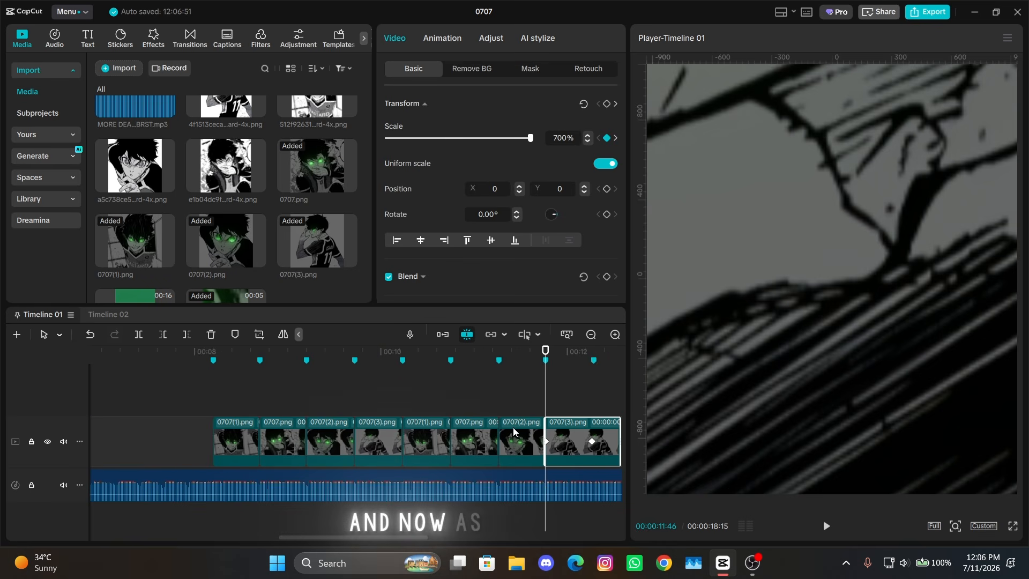
scroll(514, 432, right, 3)
scroll(480, 434, up, 1)
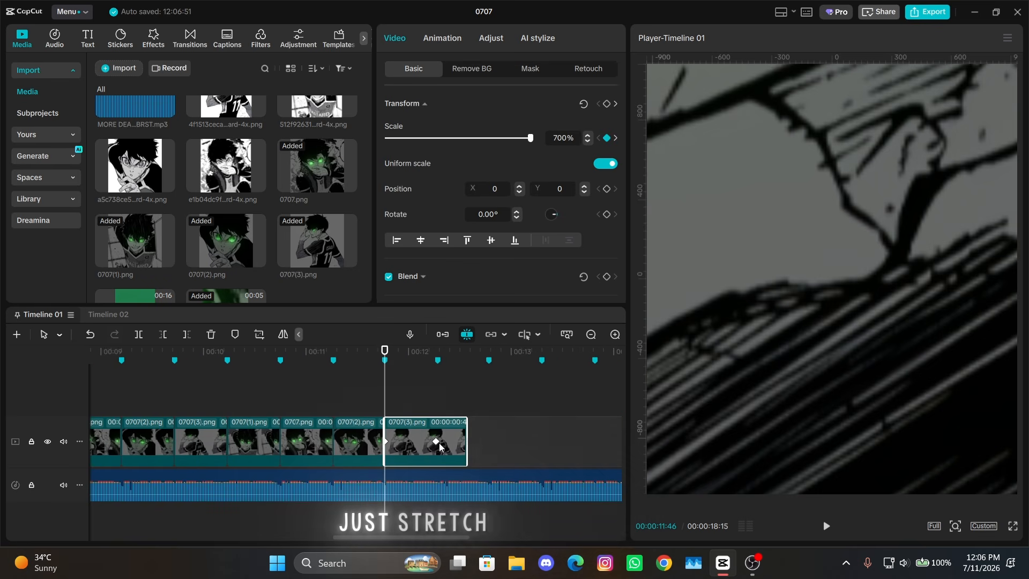
key(Down)
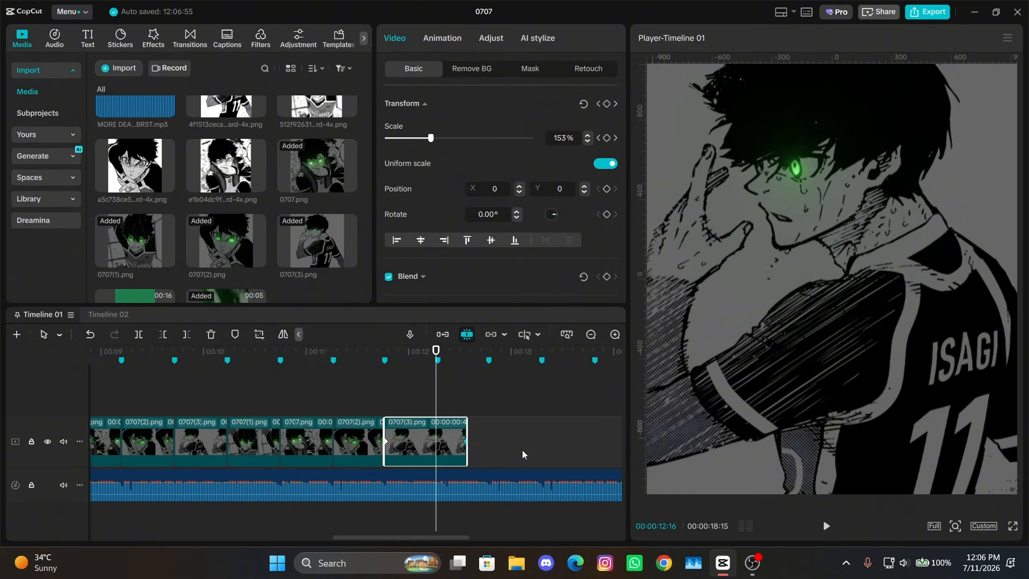
key(ctrl+z)
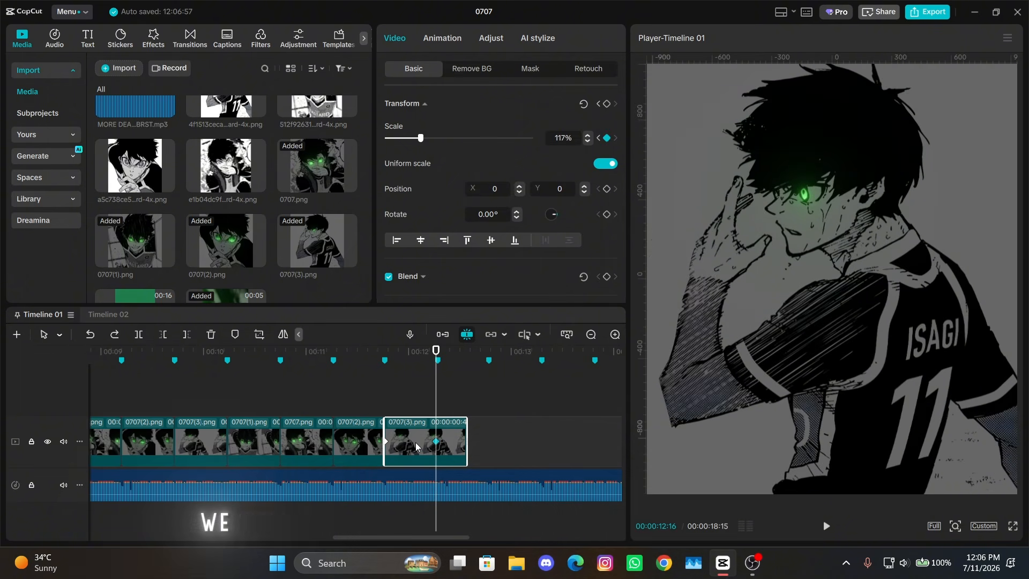
Add position keyframes at the start and end of the first clip
scroll(403, 423, down, 3)
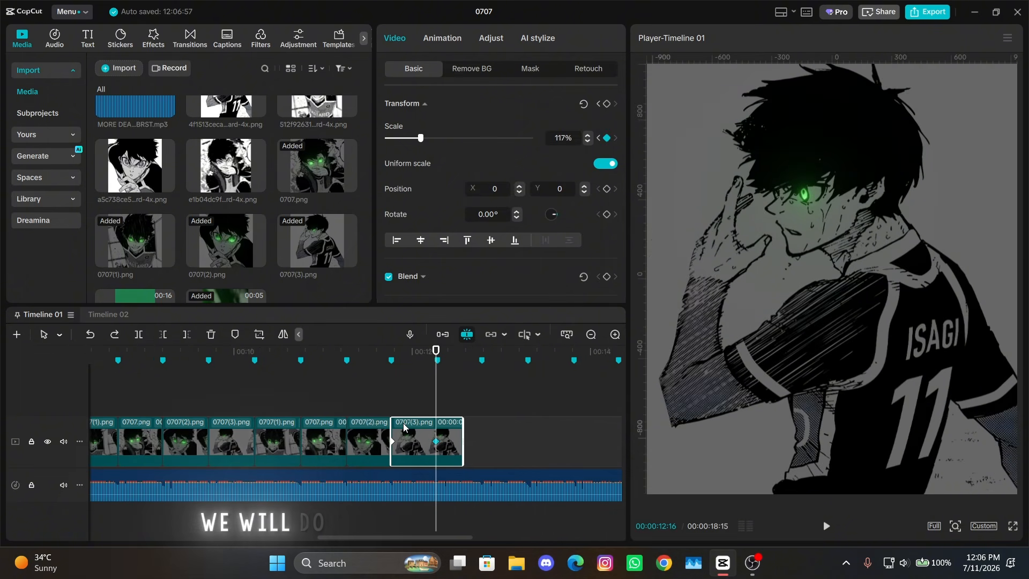
click(192, 406)
scroll(192, 406, up, 3)
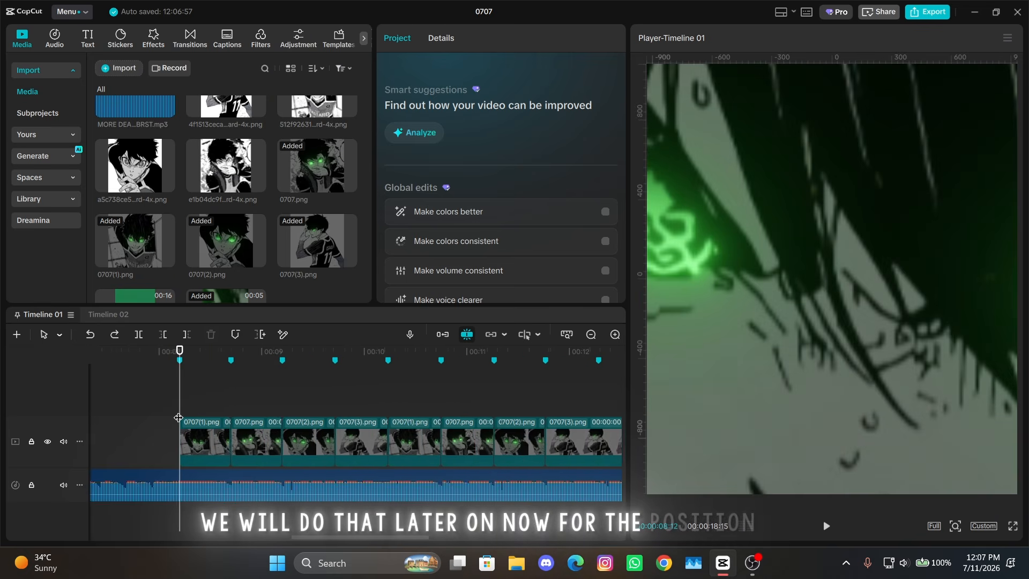
scroll(217, 429, up, 2)
click(217, 429)
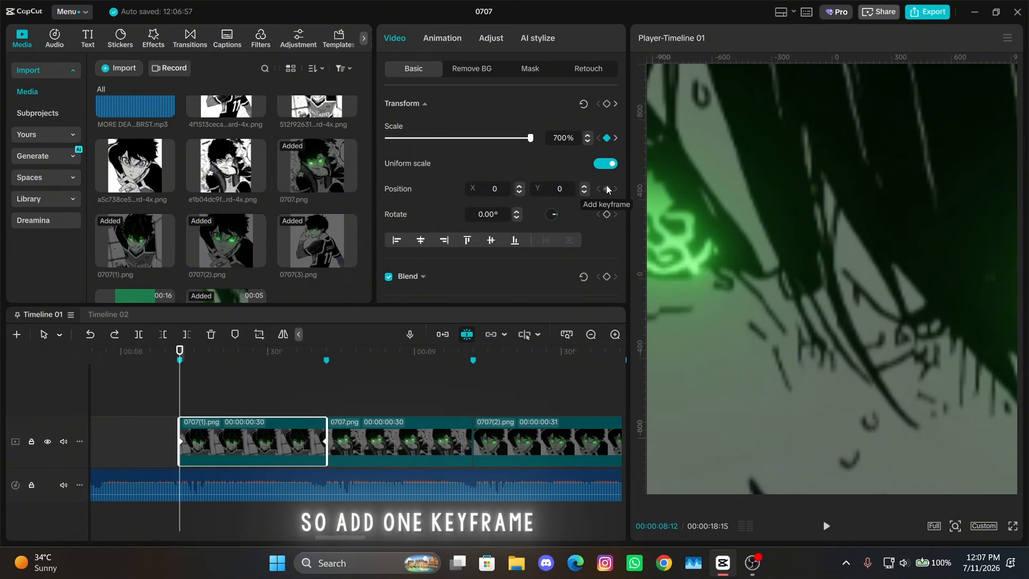
click(607, 188)
key(Down)
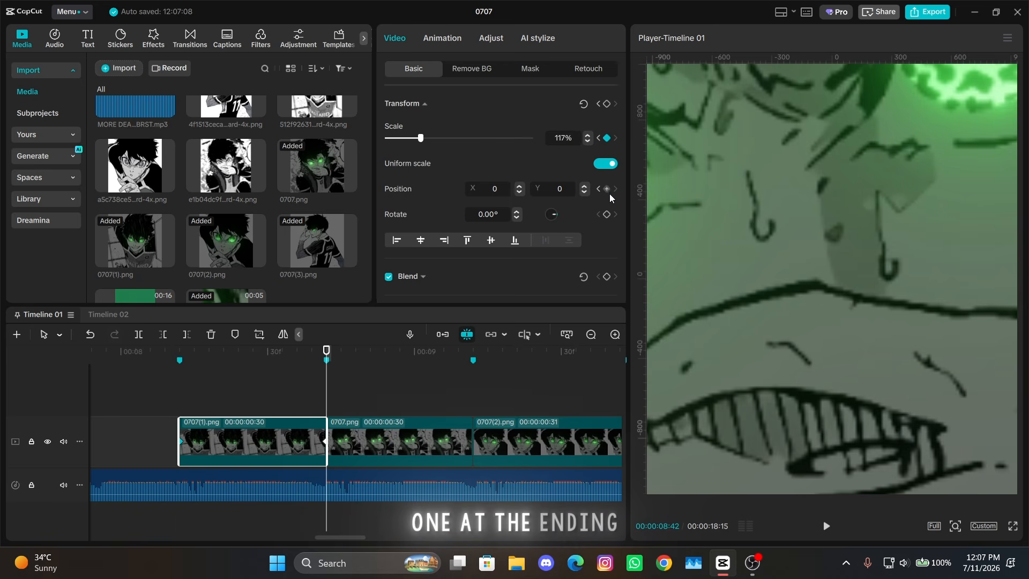
click(608, 193)
Add a position keyframe at 00:00:08:26 in the first clip and delete its Y keyframe in the keyframe graph
drag(223, 359, 248, 364)
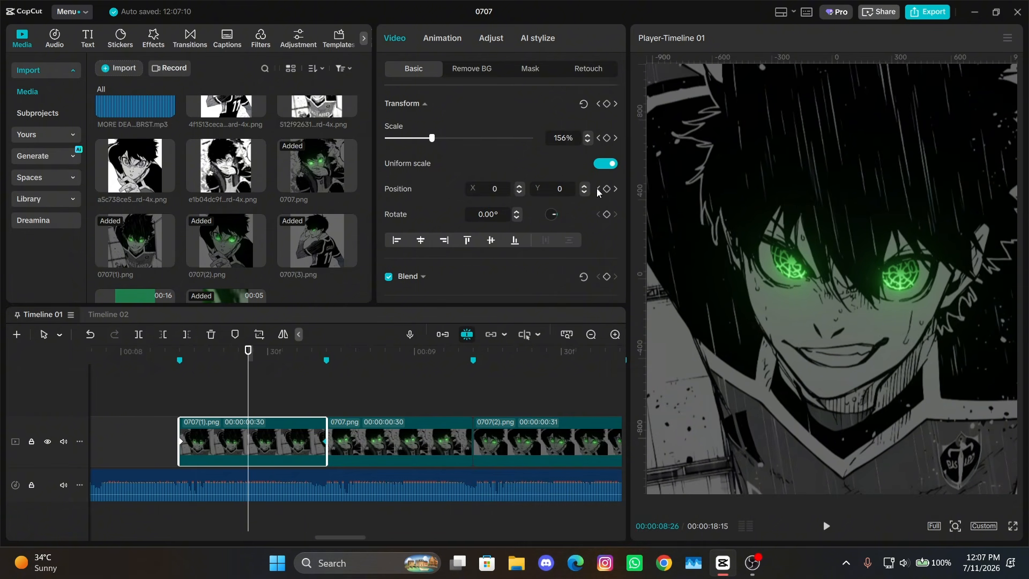
click(181, 420)
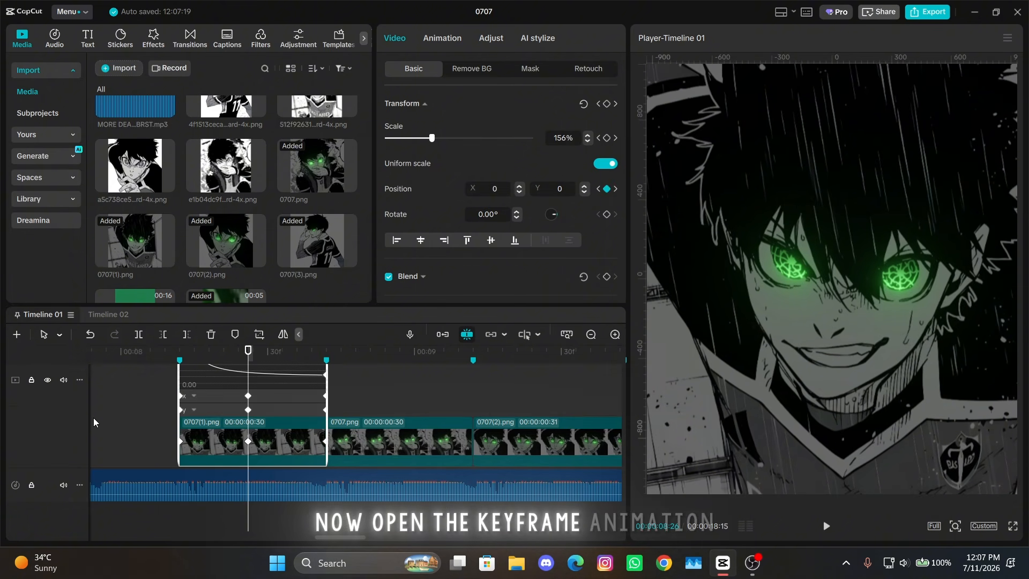
click(274, 445)
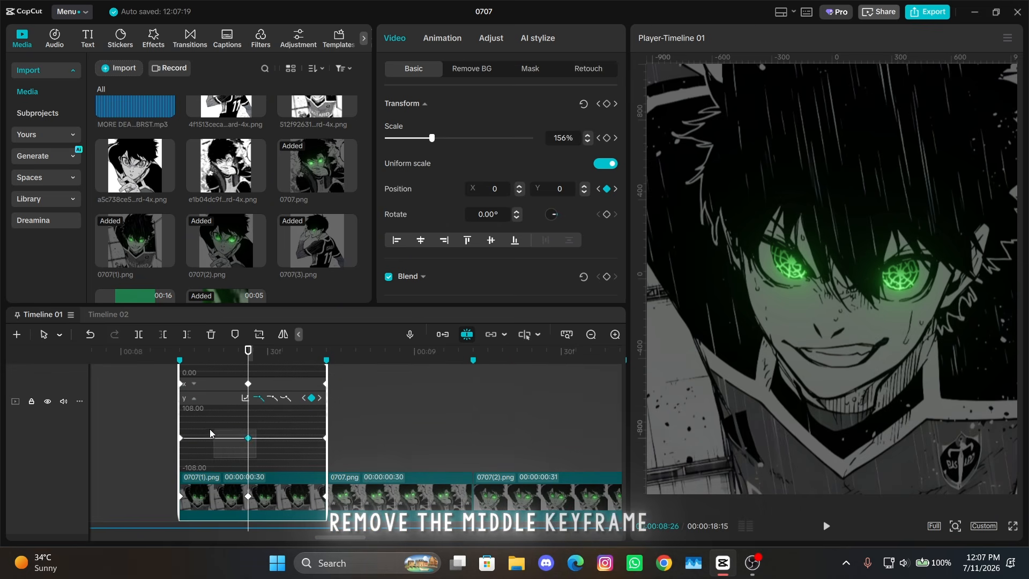
key(Delete)
Set the first clip's starting position keyframe to X 100 and Y 60
key(Up)
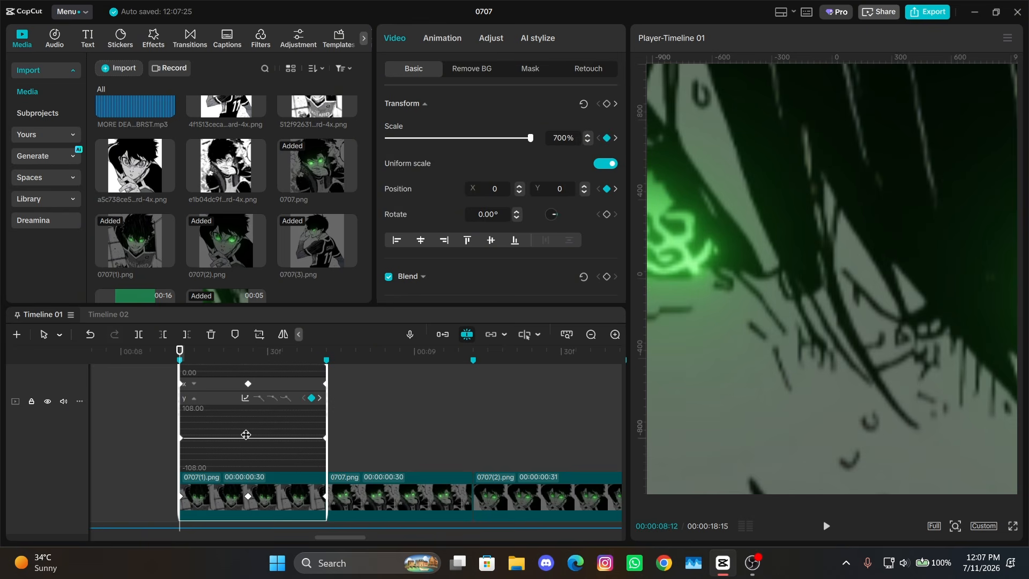
click(559, 188)
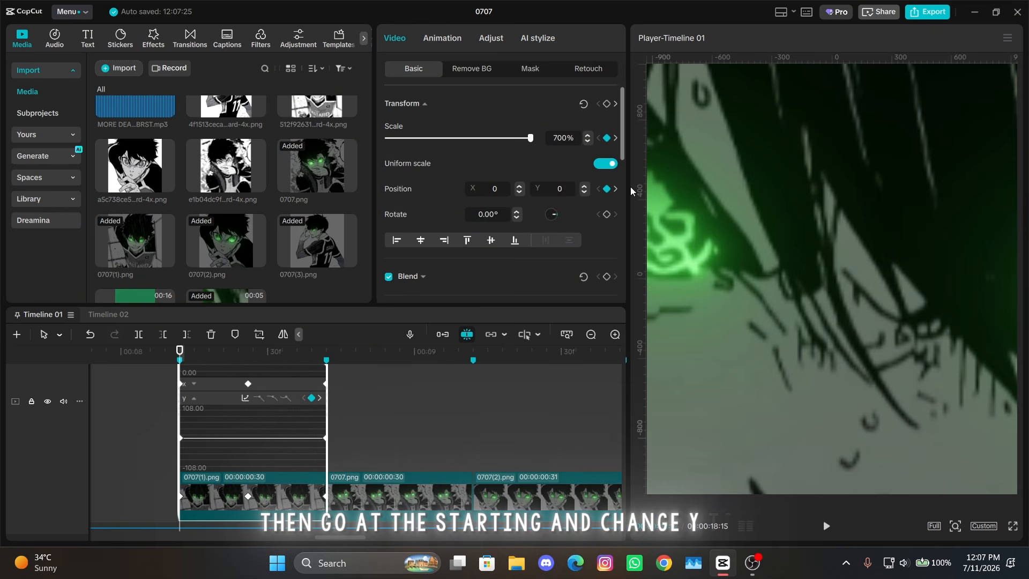
text(60)
key(Return)
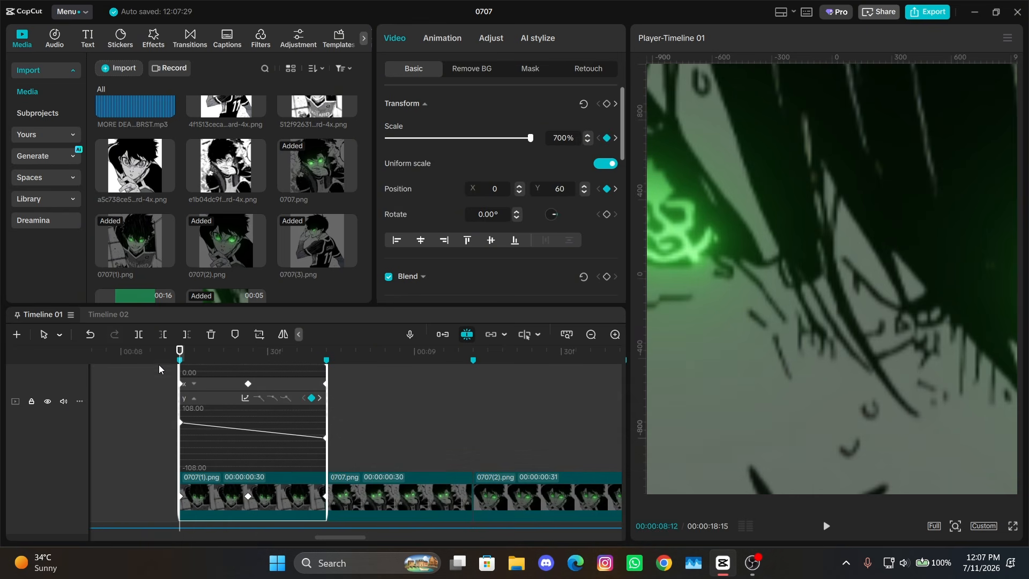
click(495, 189)
text(100)
key(Return)
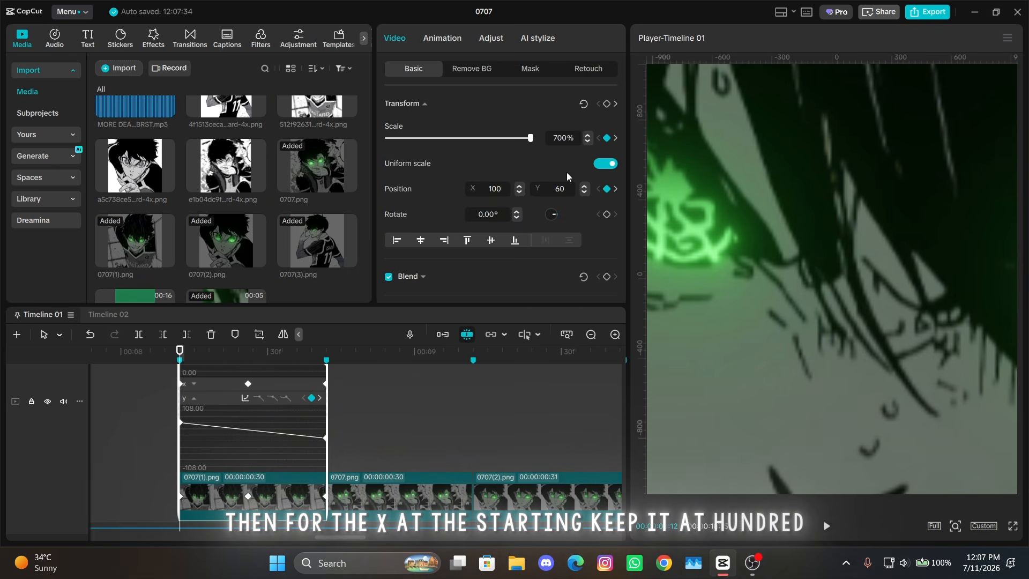
Open the first clip's X position graph and lower its middle keyframe to X -138
mouse_move(328, 353)
mouse_down()
mouse_move(291, 355)
mouse_move(332, 361)
mouse_move(248, 356)
mouse_up()
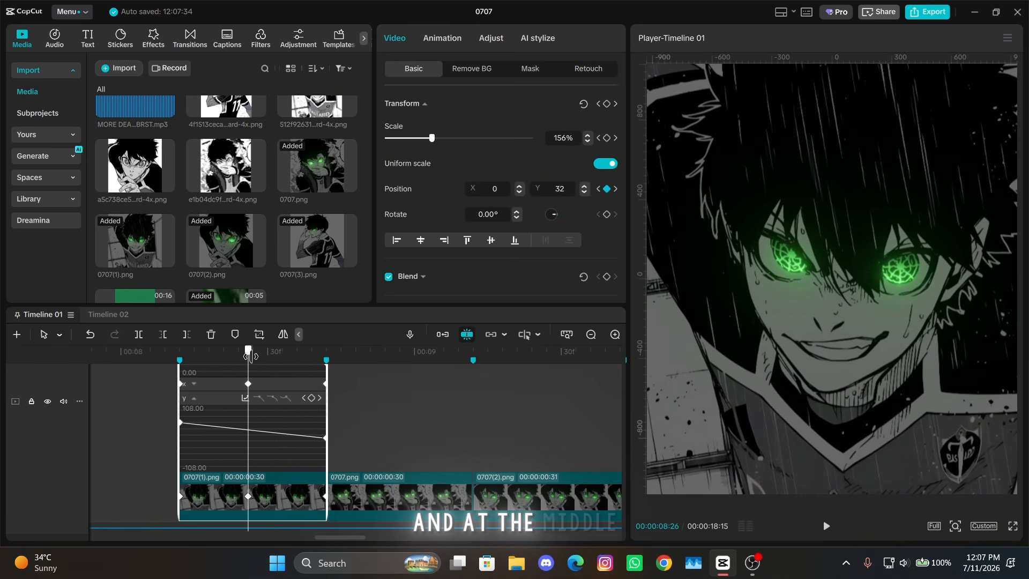
click(273, 386)
click(249, 397)
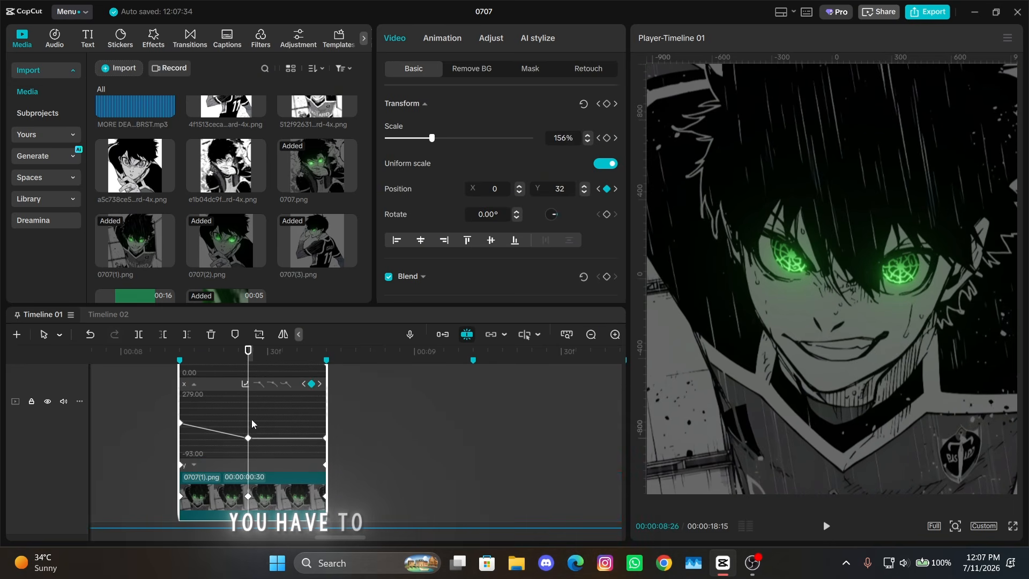
drag(248, 433, 214, 384)
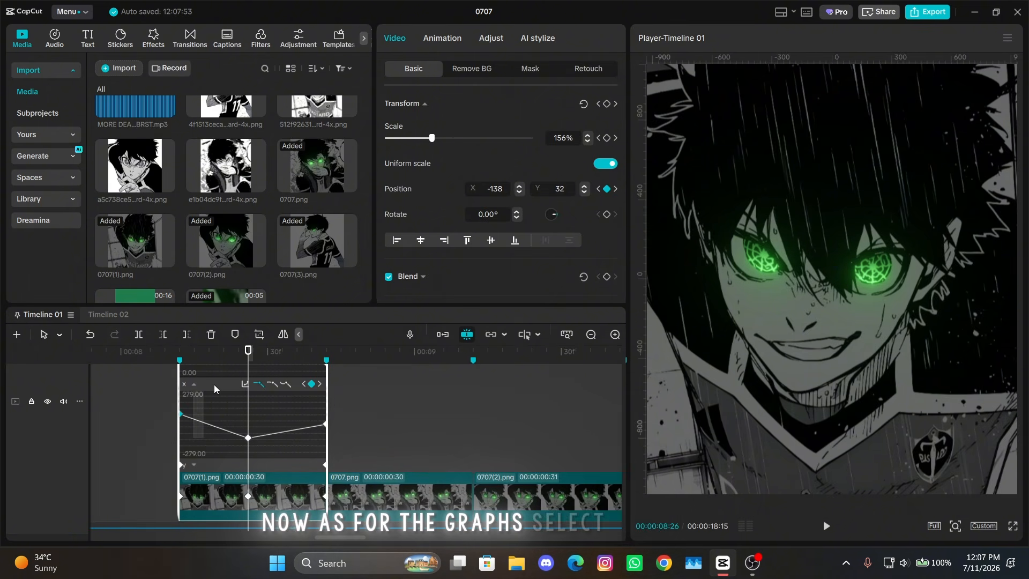
Curve the starting and middle X keyframes, raising the start handle and stretching the middle handles outward with a slight downward tilt
click(274, 384)
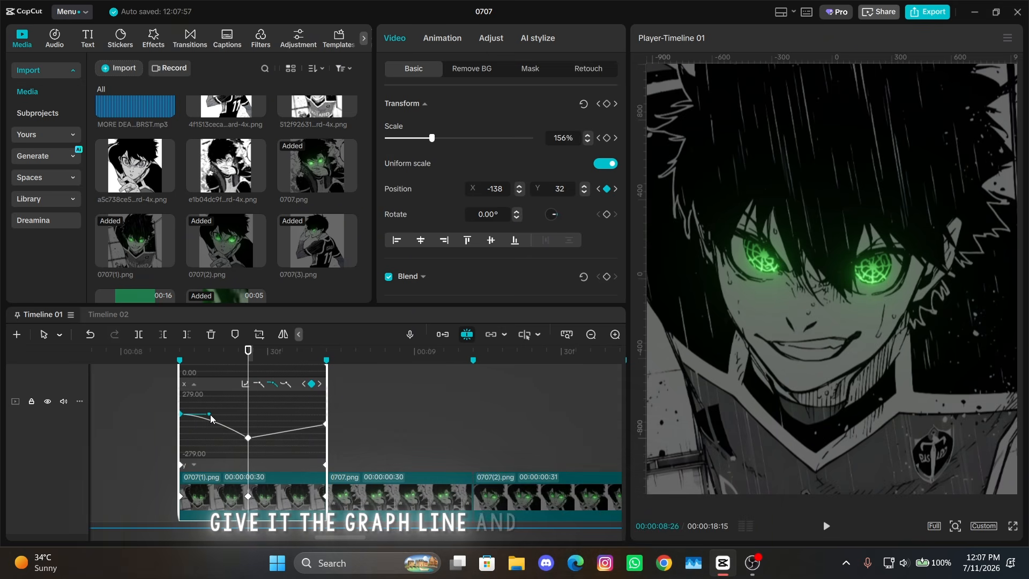
drag(211, 419, 211, 408)
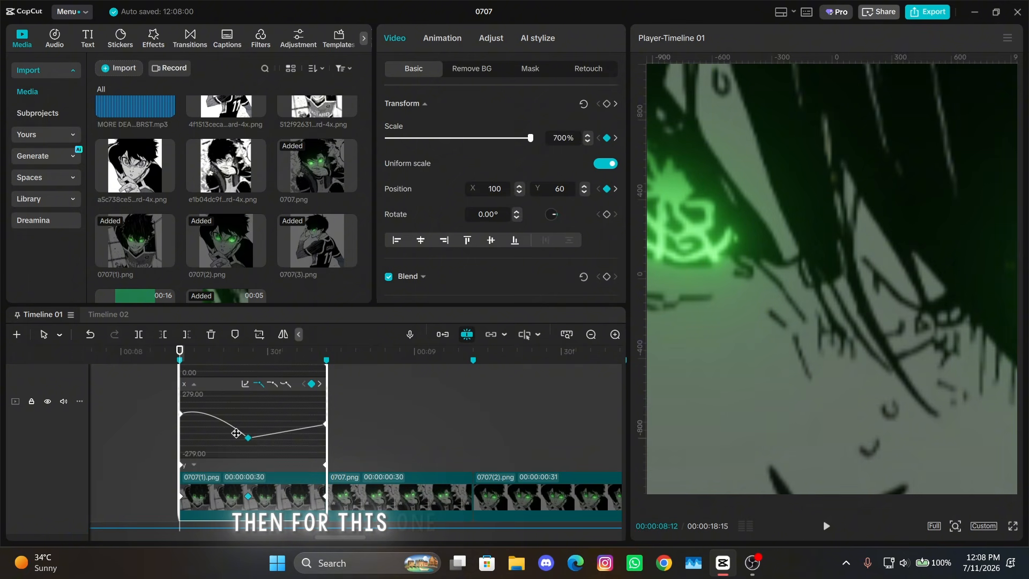
click(273, 384)
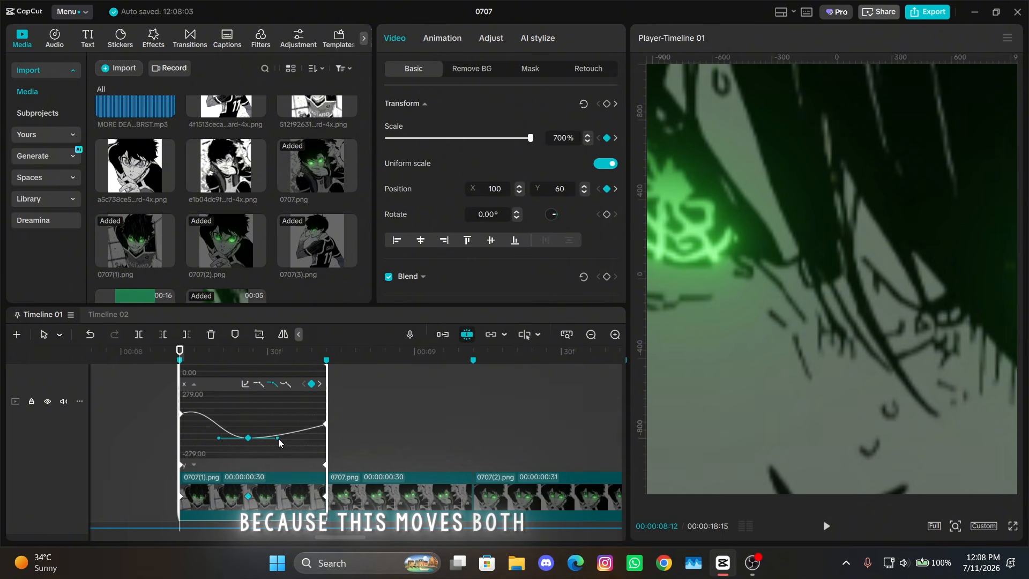
mouse_move(279, 438)
mouse_down()
mouse_move(272, 450)
mouse_move(289, 446)
mouse_up()
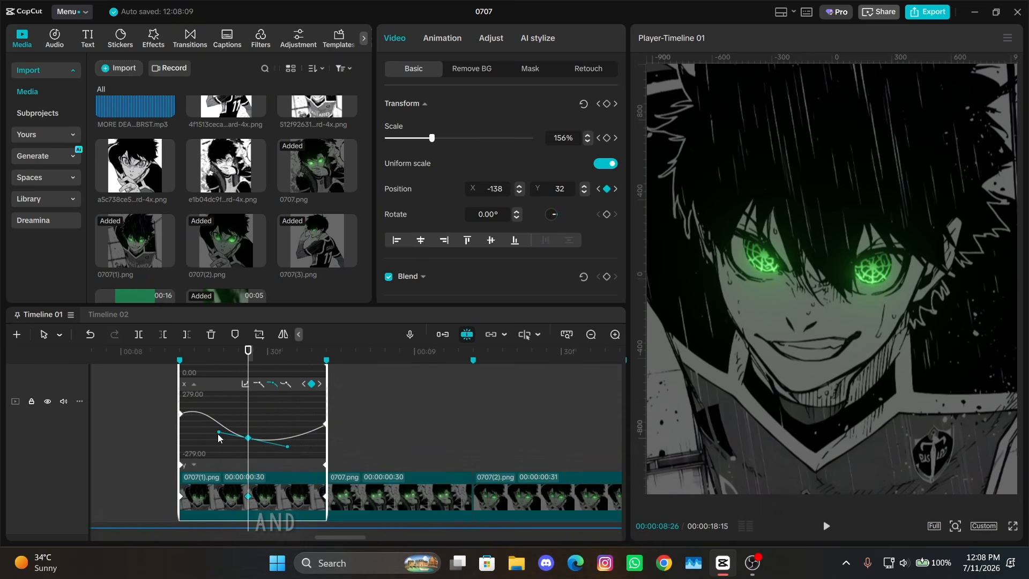
click(247, 438)
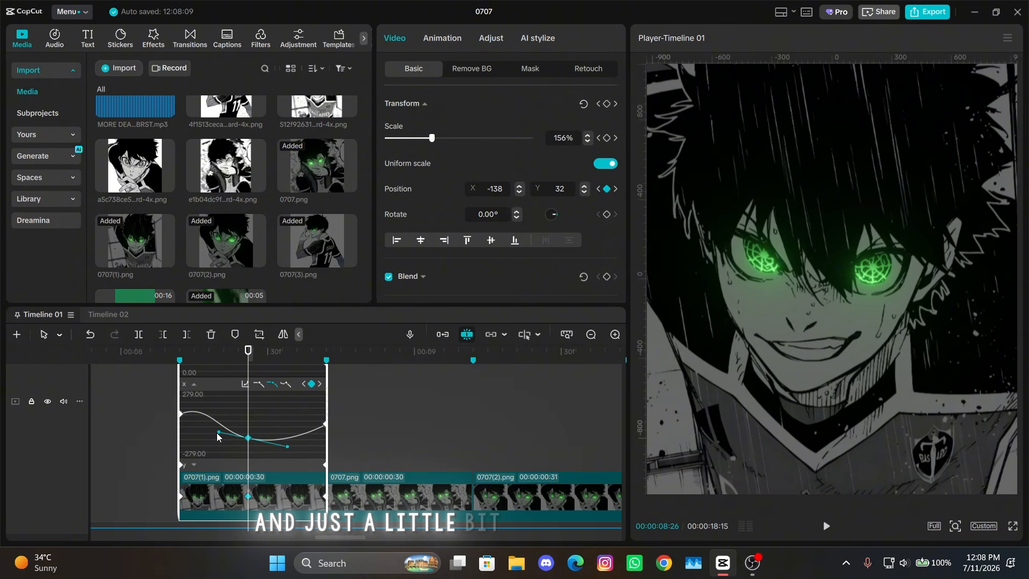
drag(219, 432, 204, 429)
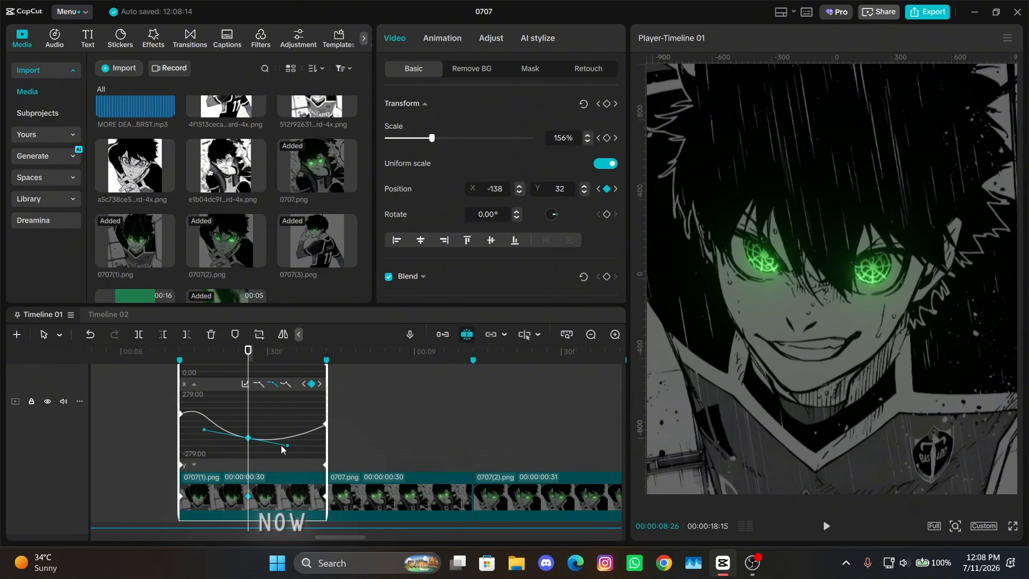
Add a curve to the first clip's ending X keyframe and raise its handle so the motion eases over into the end
drag(296, 448, 340, 401)
click(272, 385)
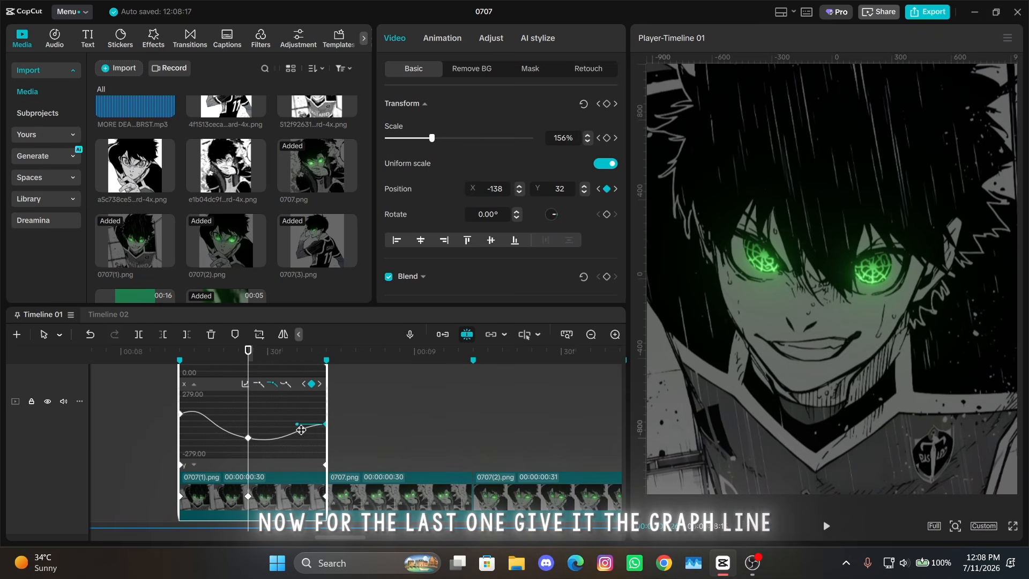
drag(298, 427, 294, 417)
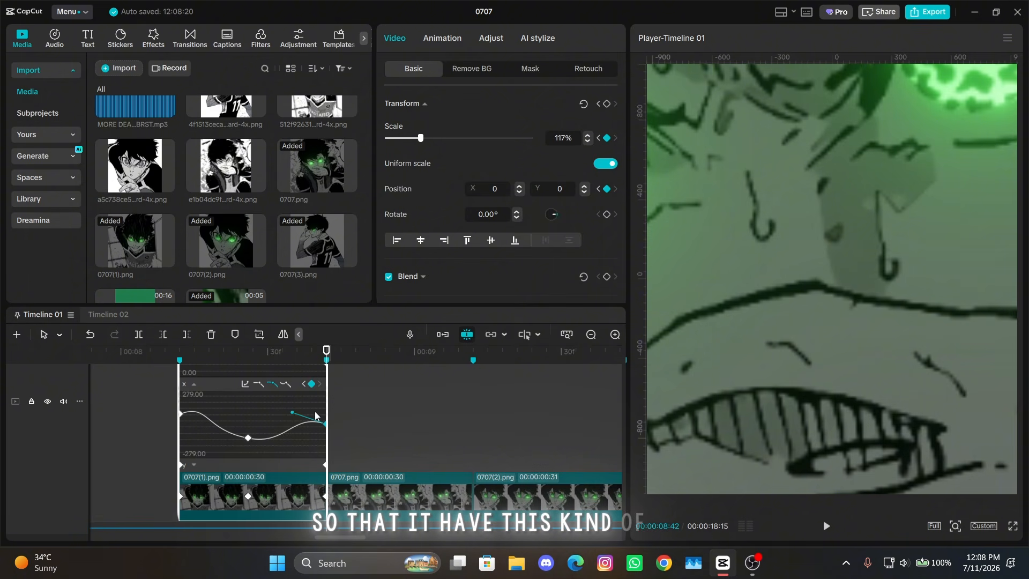
Curve the first clip's Y position graph, raising the starting handle and stretching the ending handle outward and slightly down
click(239, 465)
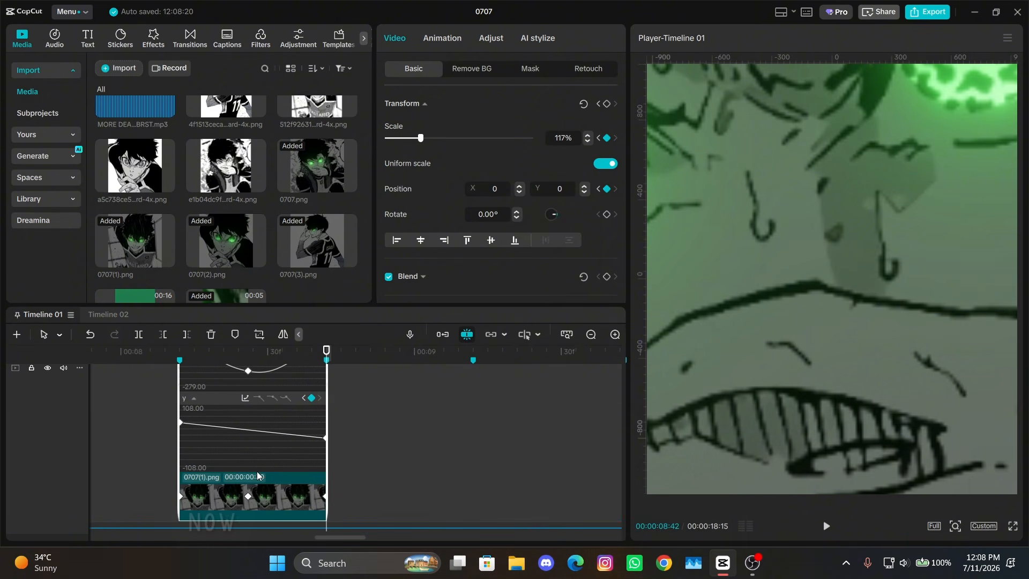
click(273, 398)
drag(239, 427, 239, 413)
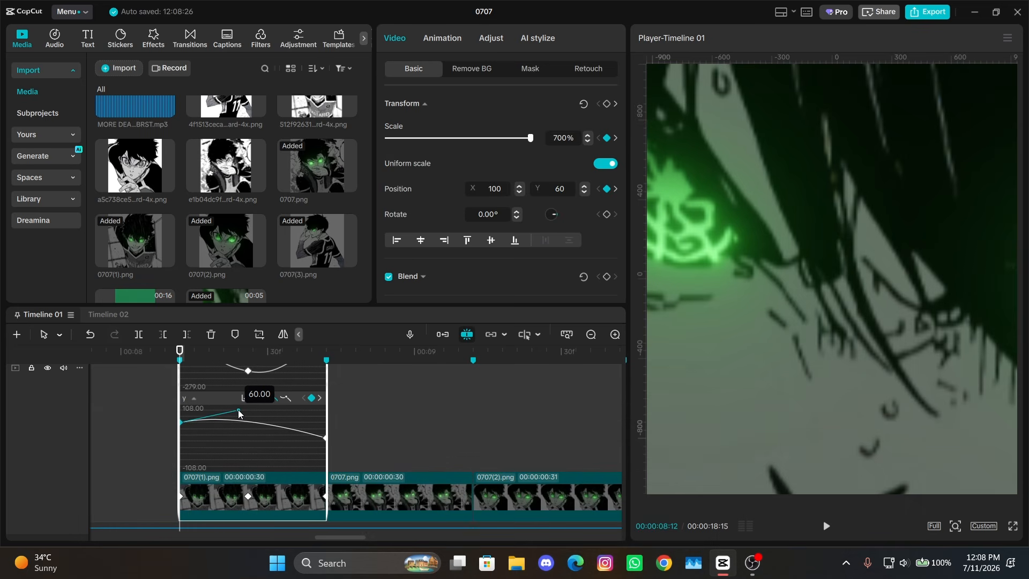
click(325, 437)
click(272, 398)
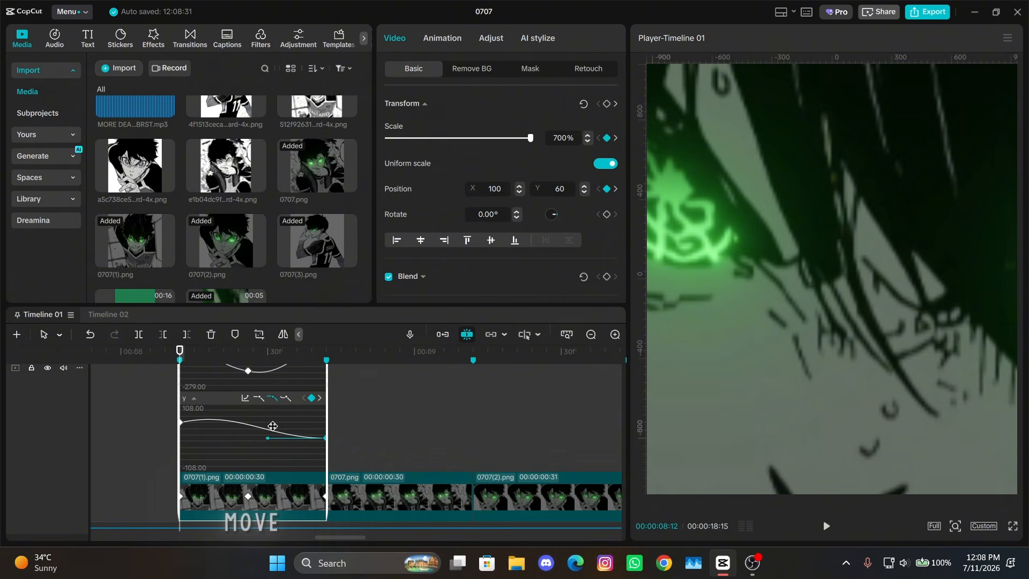
drag(269, 439, 227, 450)
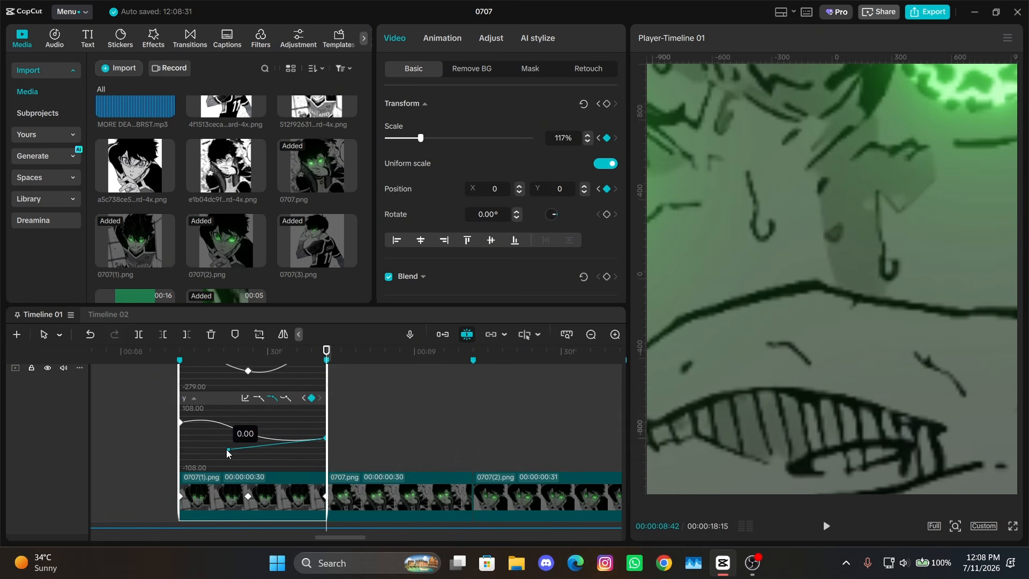
Raise the first clip's ending X curve handle slightly and play the animation back
drag(189, 353, 345, 370)
key(space)
key(space)
scroll(346, 419, up, 1)
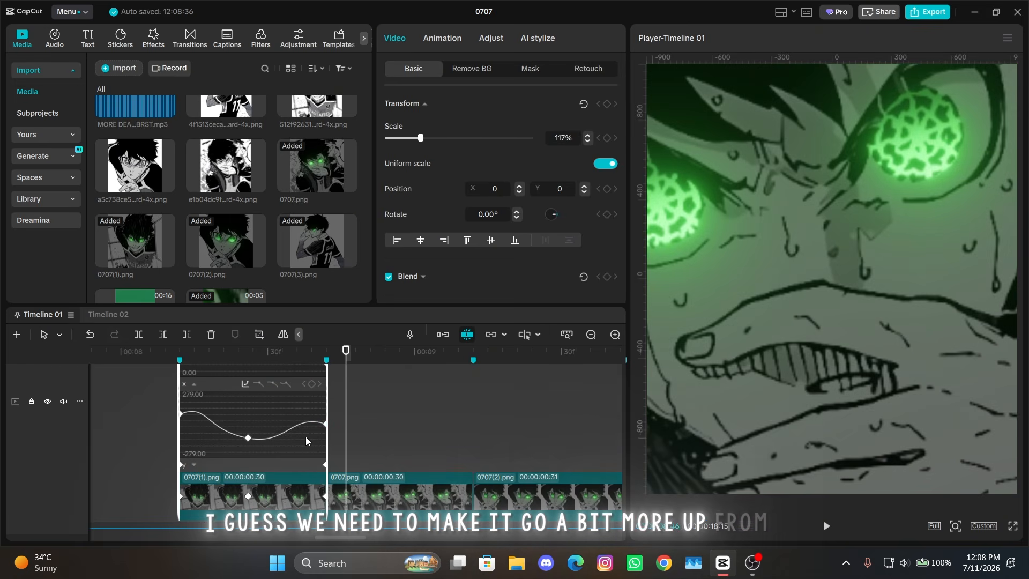
drag(293, 412, 288, 408)
drag(247, 356, 163, 387)
key(space)
click(139, 401)
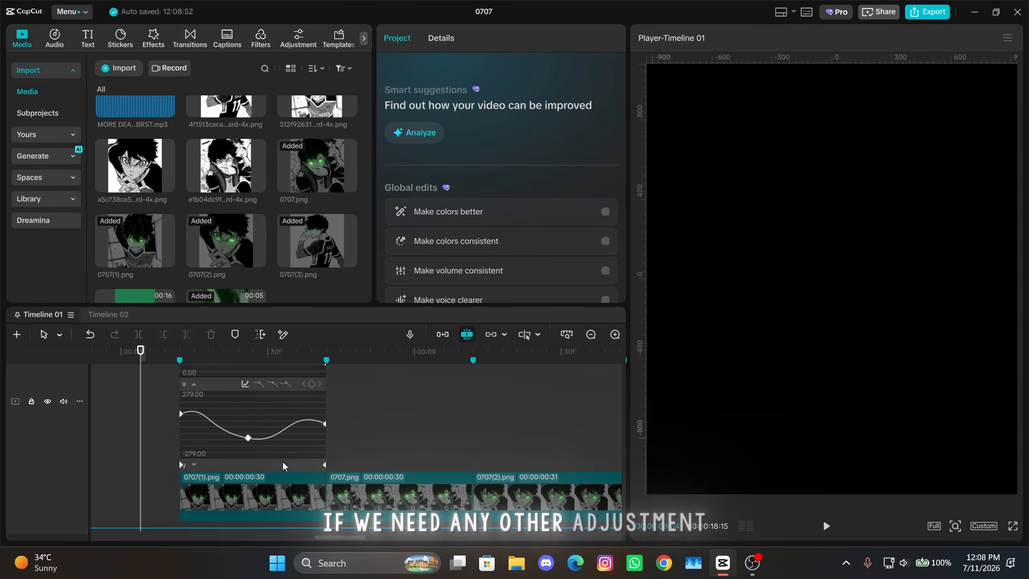
Copy all of the first clip's curved keyframes and paste them onto the second clip, 0707.png, in an enlarged timeline area
click(308, 474)
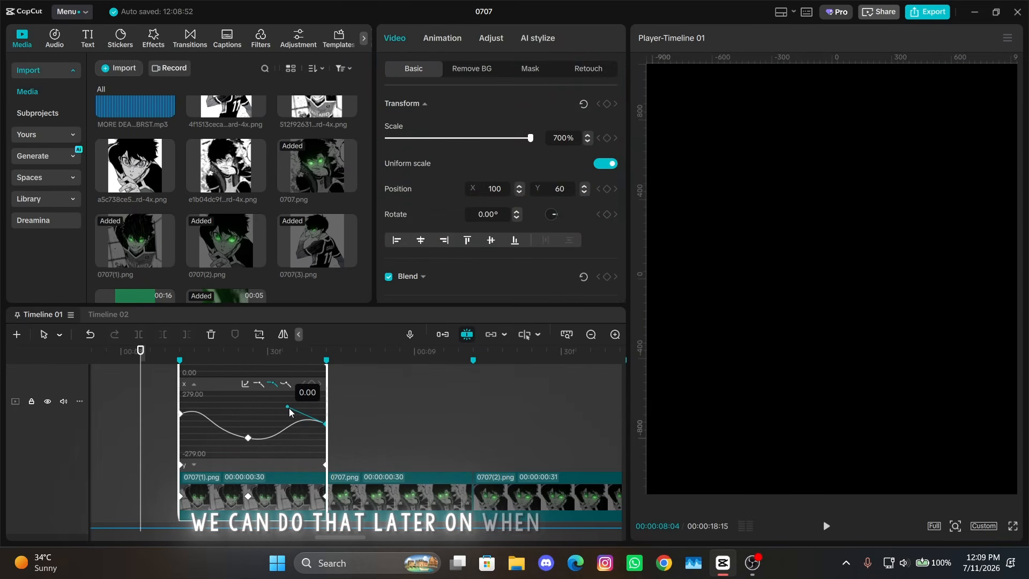
drag(272, 418, 223, 451)
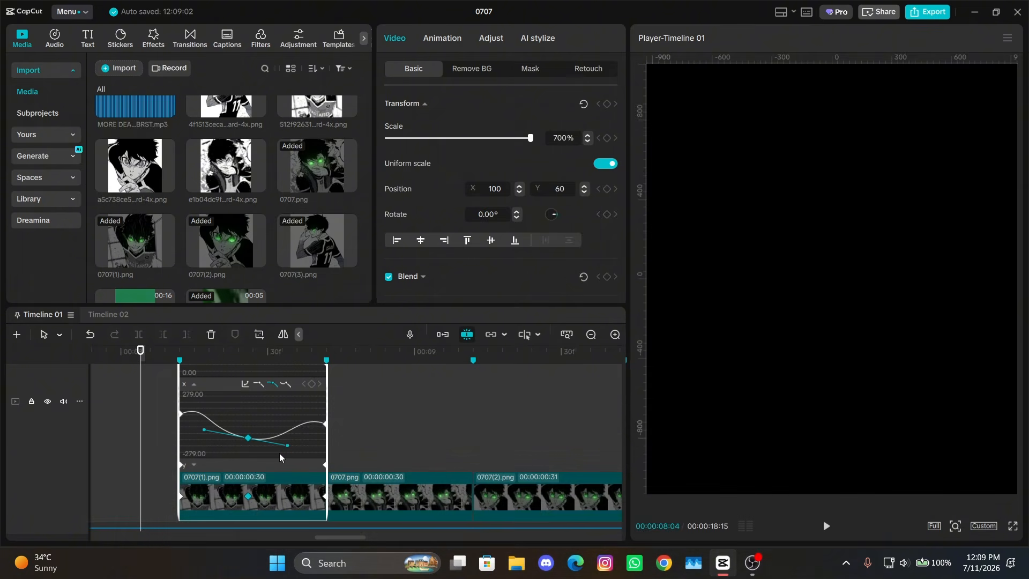
key(Down)
key(Up)
key(Down)
drag(445, 454, 474, 455)
click(439, 461)
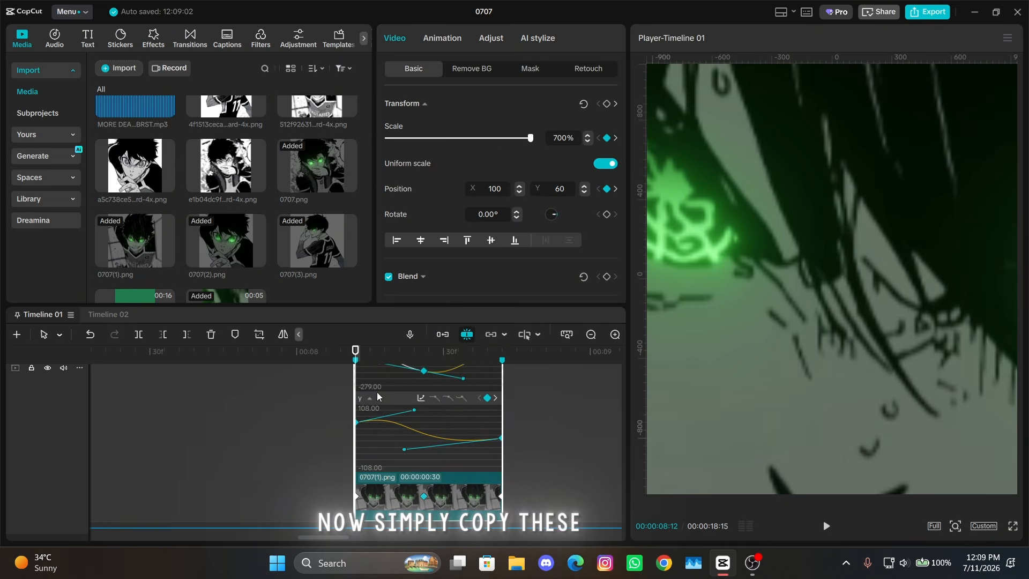
drag(397, 304, 397, 264)
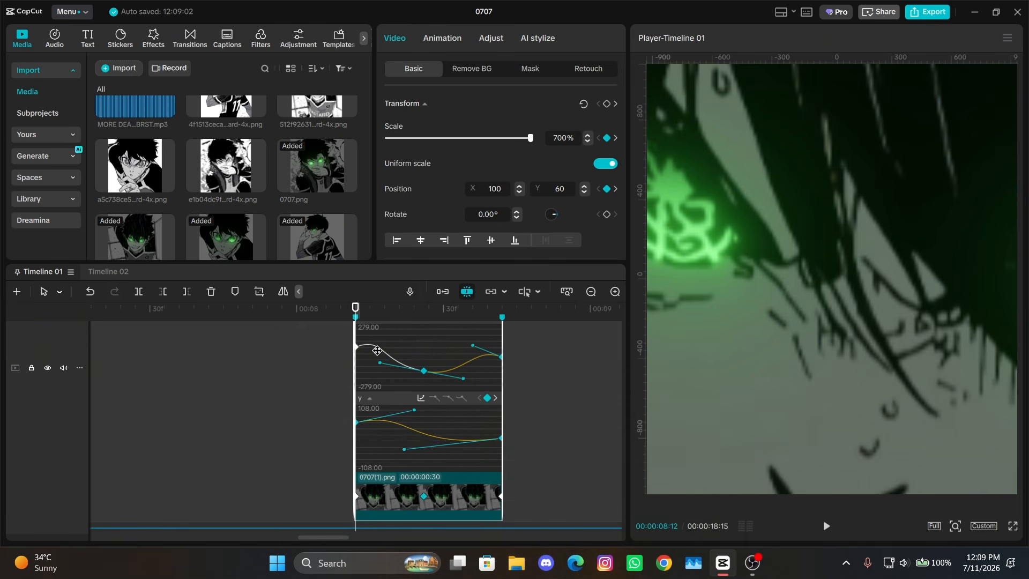
key(alt+k)
key(Down)
click(567, 446)
key(ctrl+v)
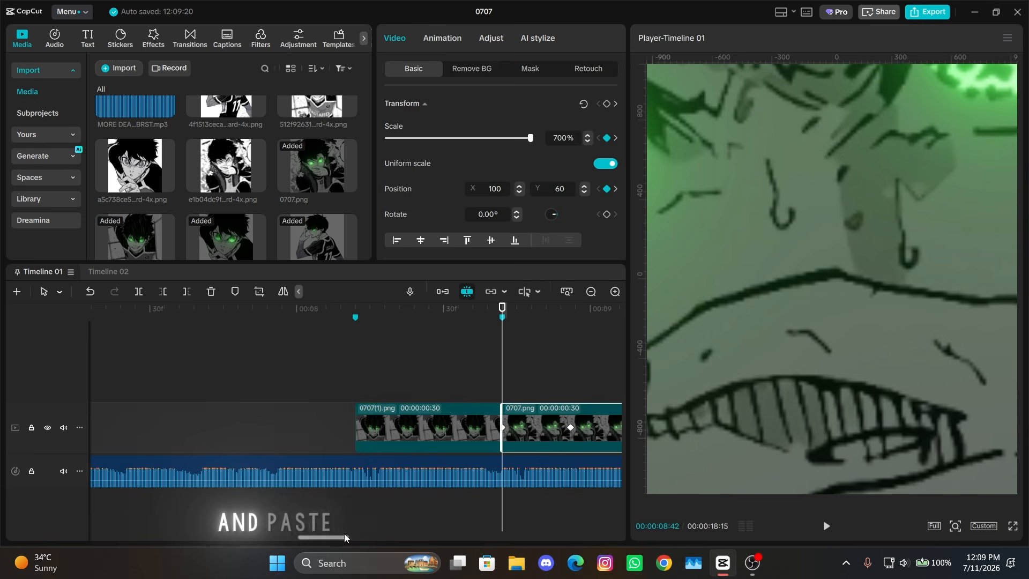
Paste the copied keyframes at the starts of the third and fourth clips, 0707(2).png and 0707(3).png
drag(338, 537, 354, 539)
click(430, 386)
scroll(429, 387, down, 2)
click(505, 407)
key(ctrl+v)
key(Down)
click(532, 428)
key(ctrl+v)
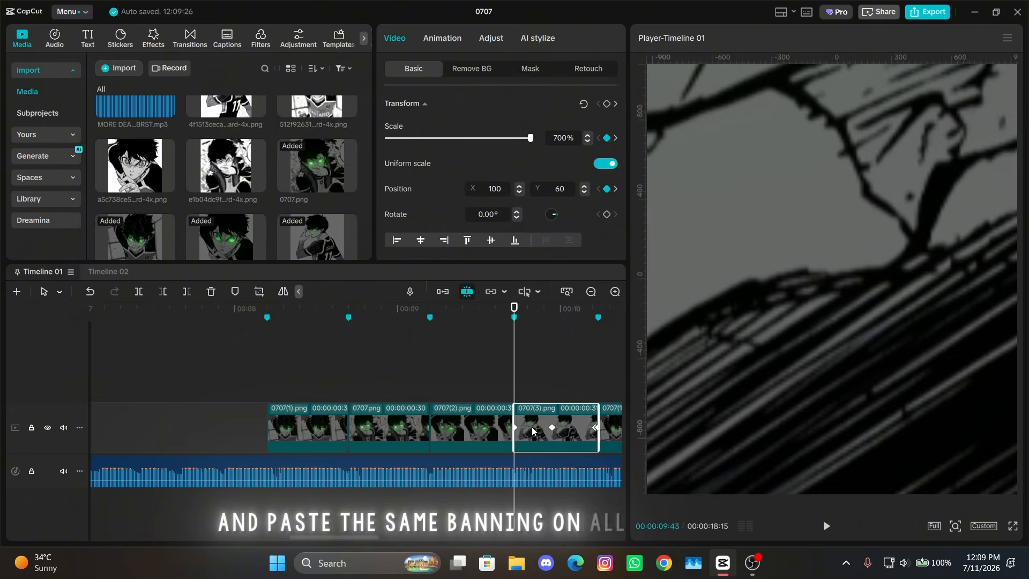
Paste the same keyframes onto each of the remaining four clips, through the final 0707(3).png
key(Down)
click(319, 429)
key(ctrl+v)
click(387, 445)
key(ctrl+v)
click(451, 433)
key(ctrl+v)
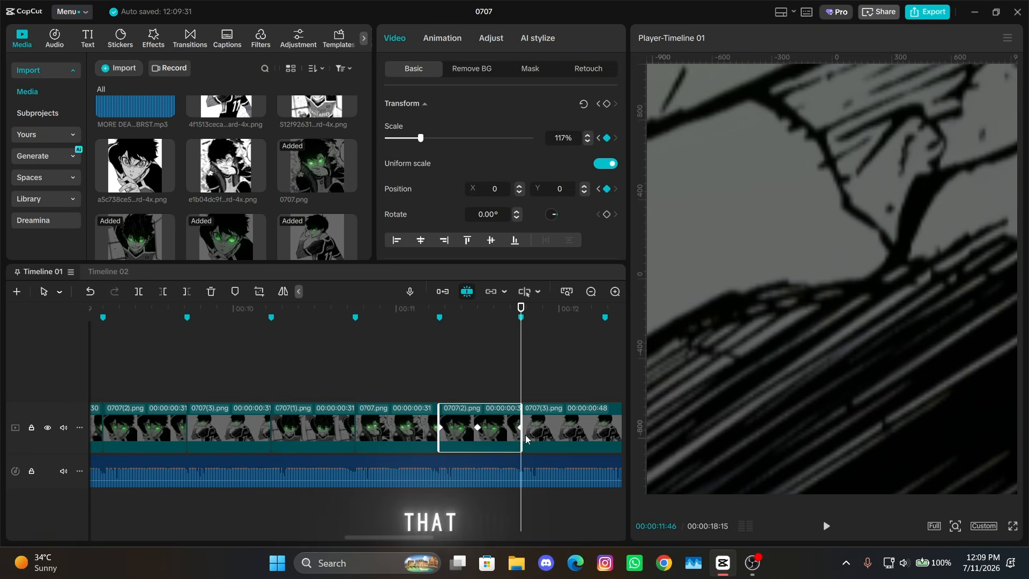
click(534, 434)
key(ctrl+v)
Move the last clip's final keyframe to the very end of that clip
drag(393, 539, 409, 539)
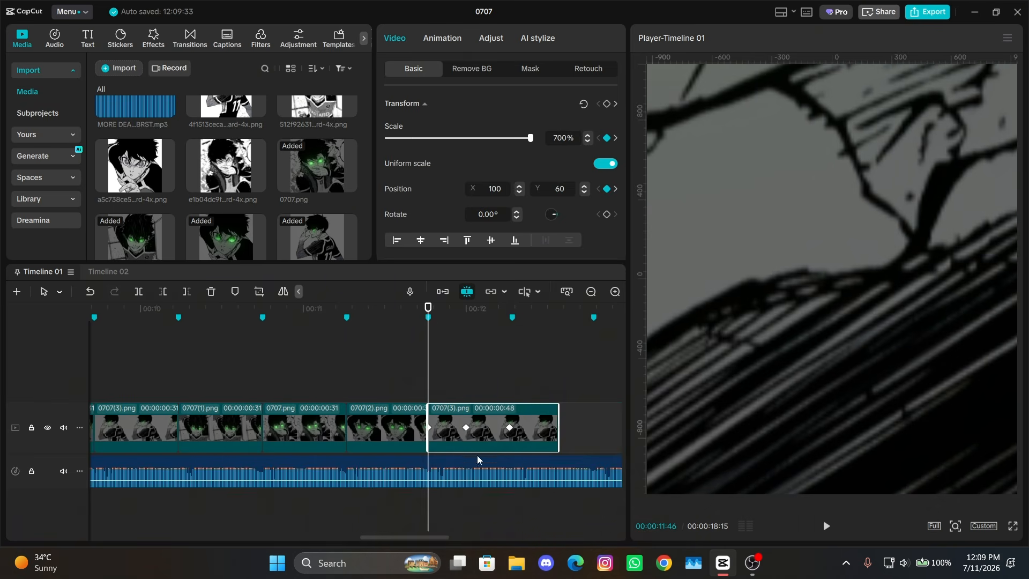
click(510, 429)
drag(523, 434, 556, 429)
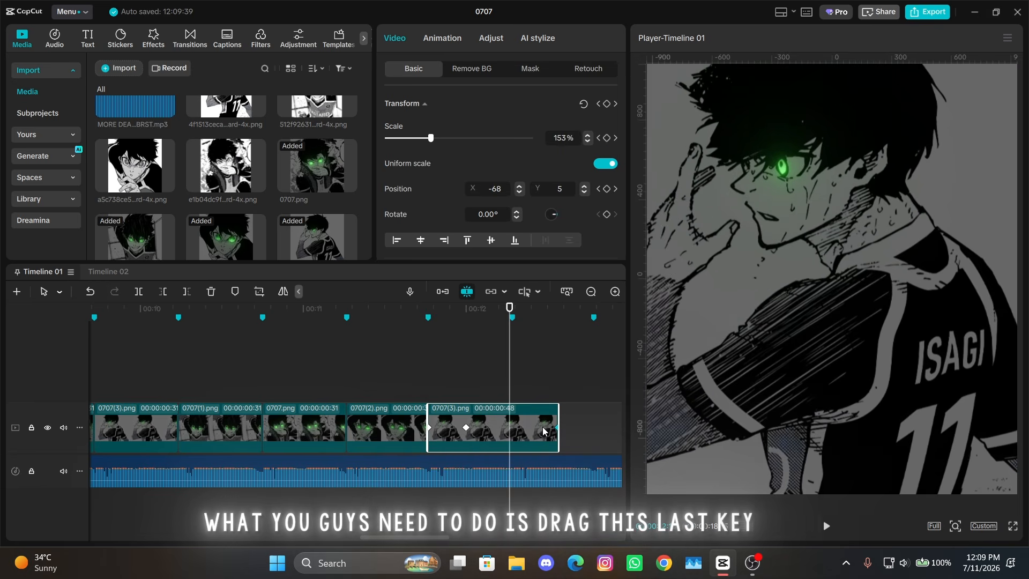
Steepen the last clip's scale curve by stretching the ending handle back to the clip's start and lowering the starting handle
key(alt+k)
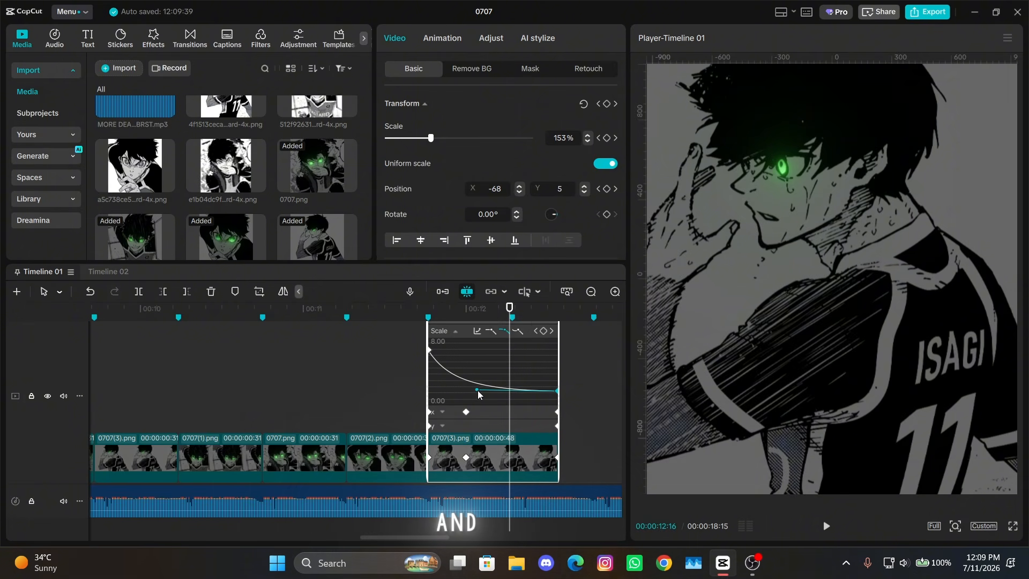
drag(478, 390, 411, 391)
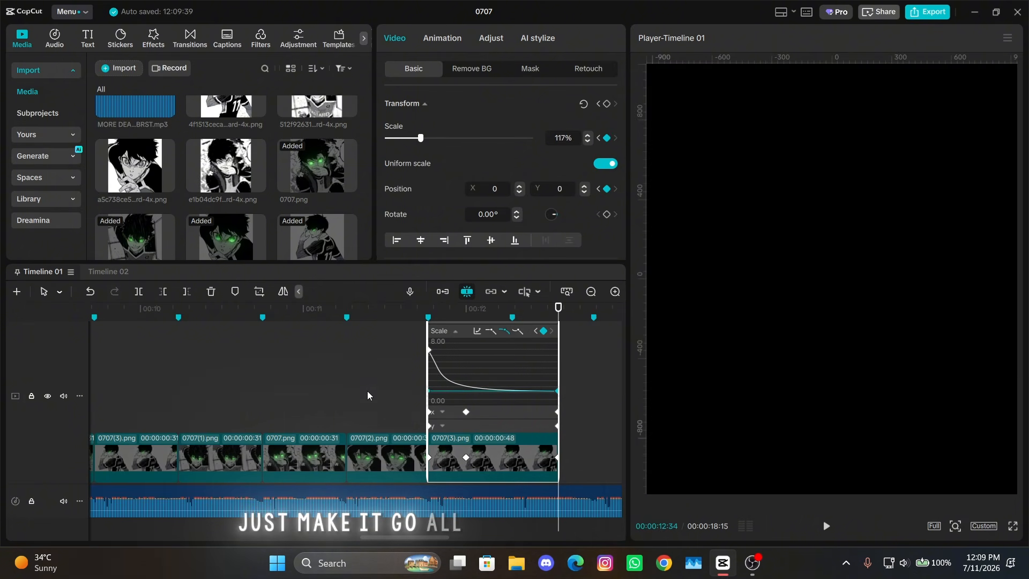
click(429, 349)
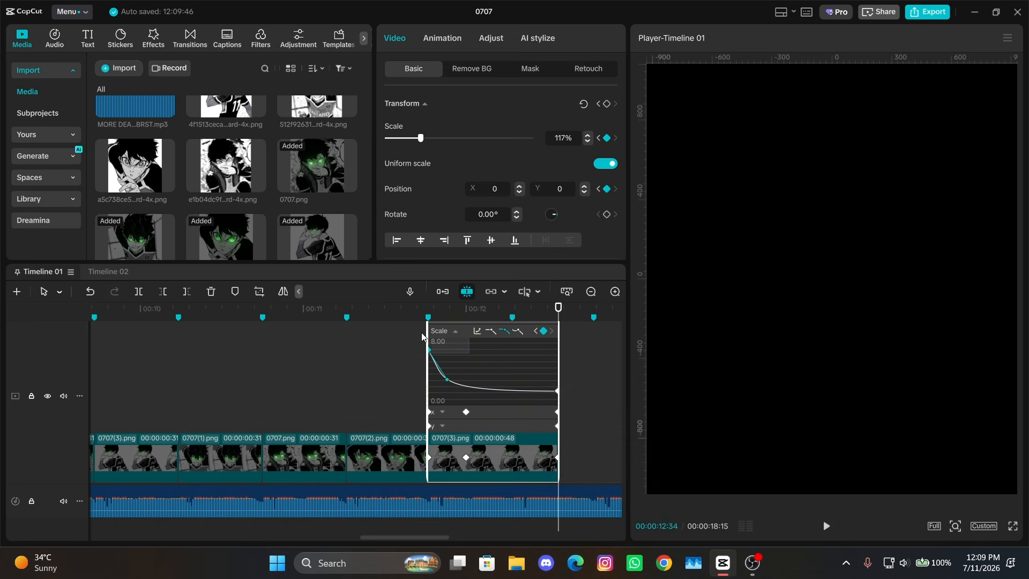
click(447, 381)
mouse_move(447, 381)
mouse_down()
mouse_move(436, 383)
mouse_move(451, 387)
mouse_up()
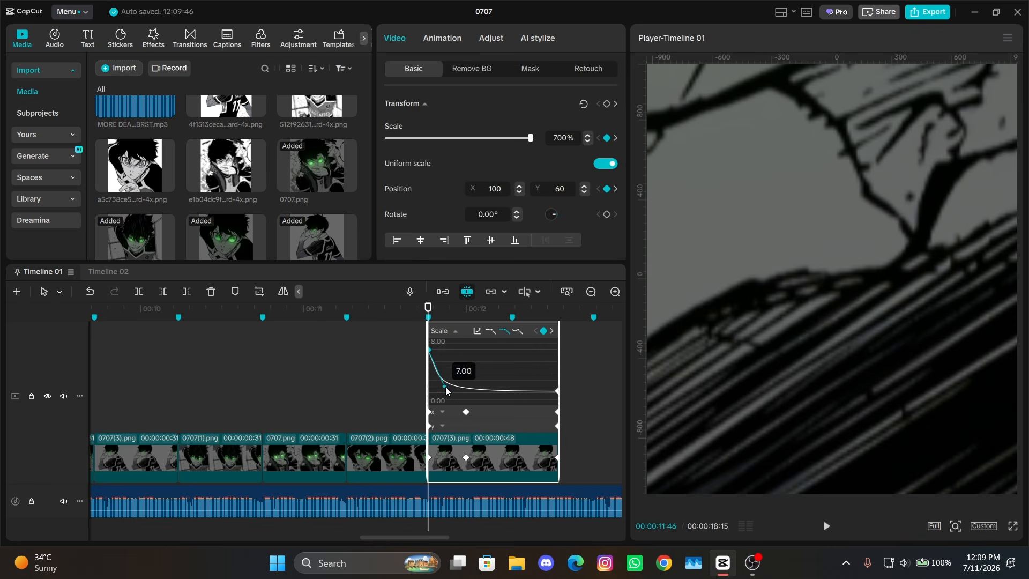
Shift the last clip's middle X keyframe later to 00:00:12:06 and extend the ending X keyframe's handle outward
click(492, 411)
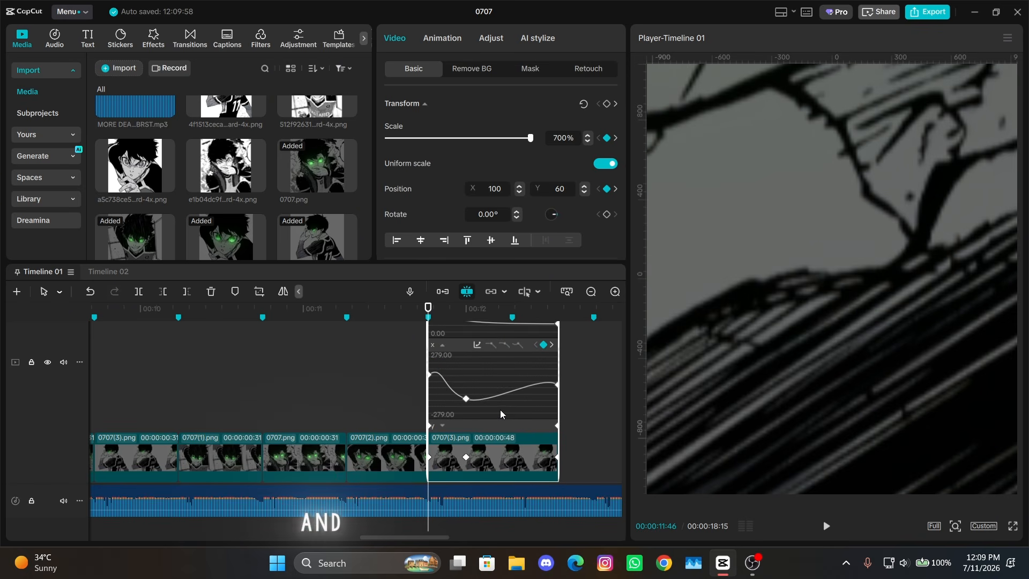
click(455, 346)
drag(465, 411, 485, 414)
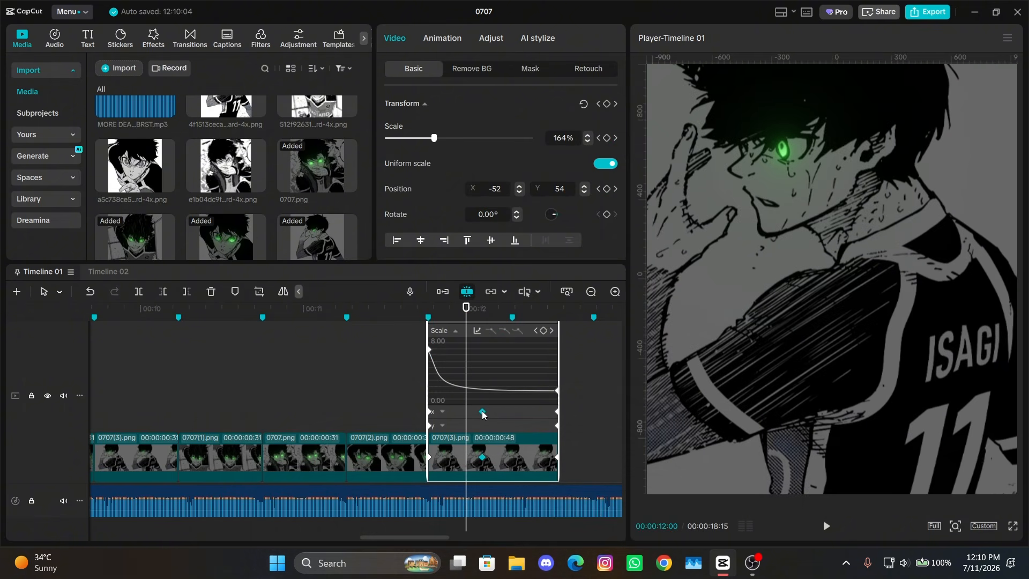
click(510, 412)
click(483, 398)
drag(460, 394, 517, 405)
click(558, 384)
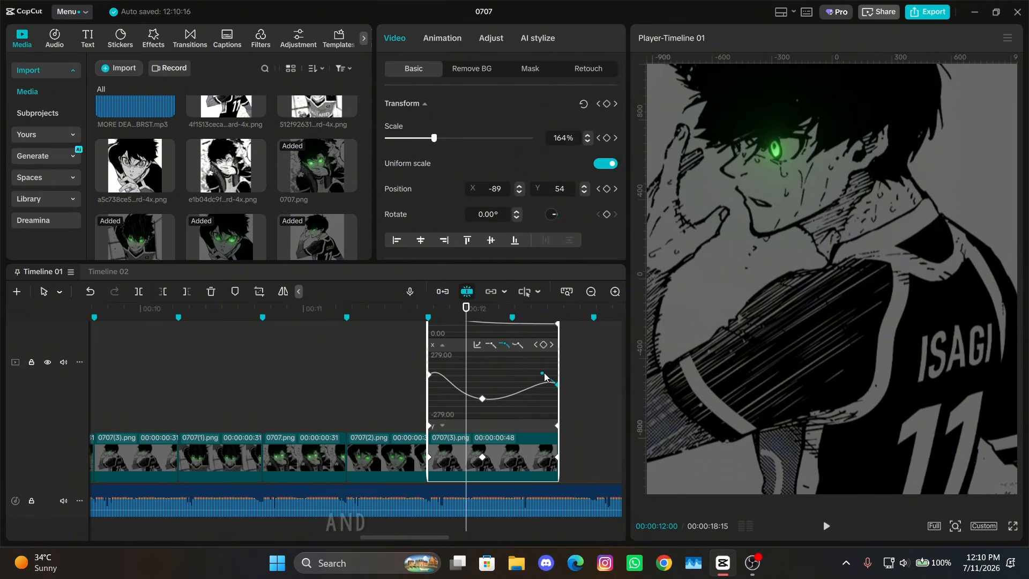
drag(543, 373, 541, 381)
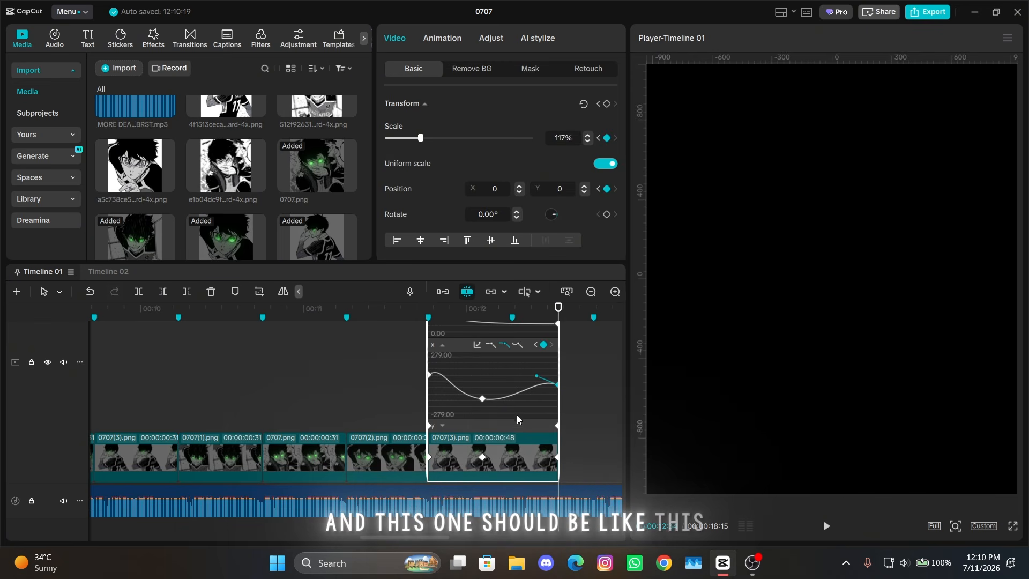
Raise all of the last clip's X keyframes together, bringing the ending one to X 110, and scrub through the motion
click(480, 322)
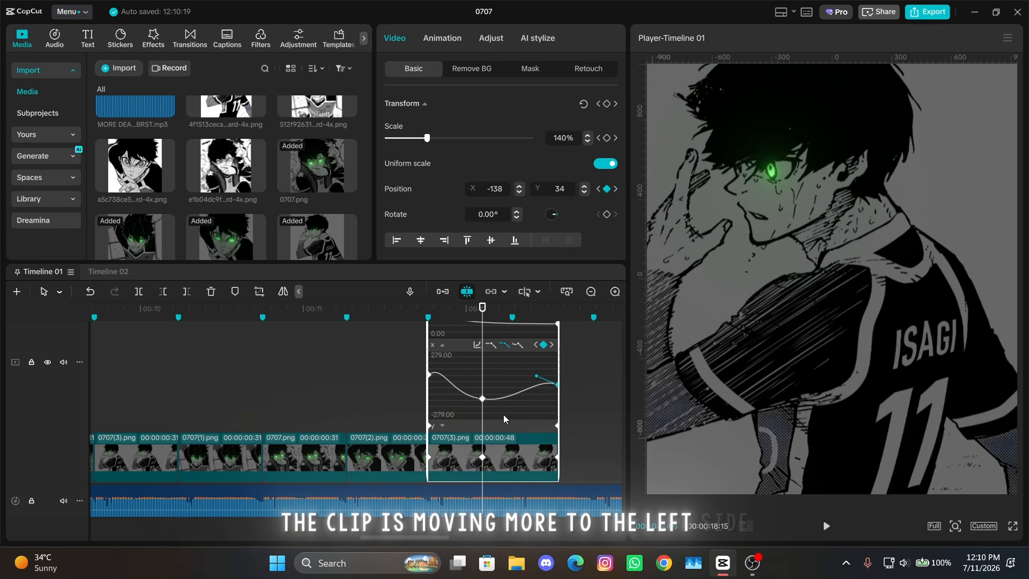
drag(503, 416, 662, 361)
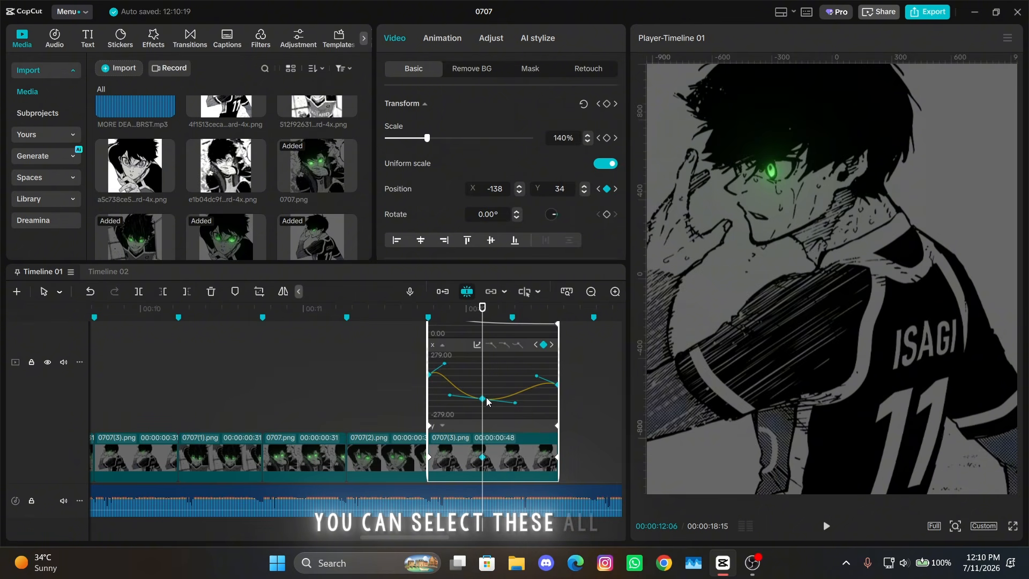
drag(483, 399, 483, 383)
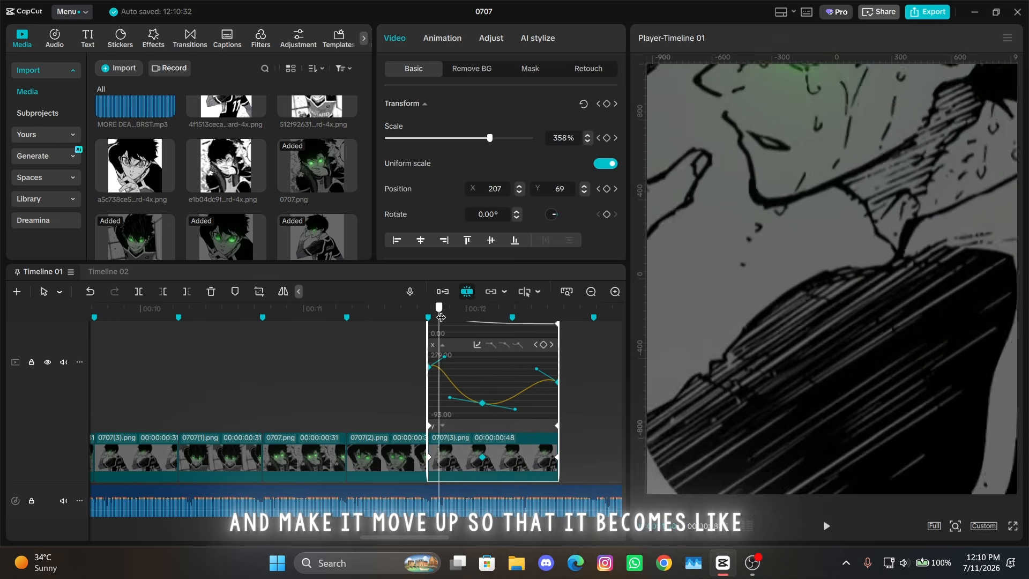
drag(493, 318, 545, 330)
click(520, 409)
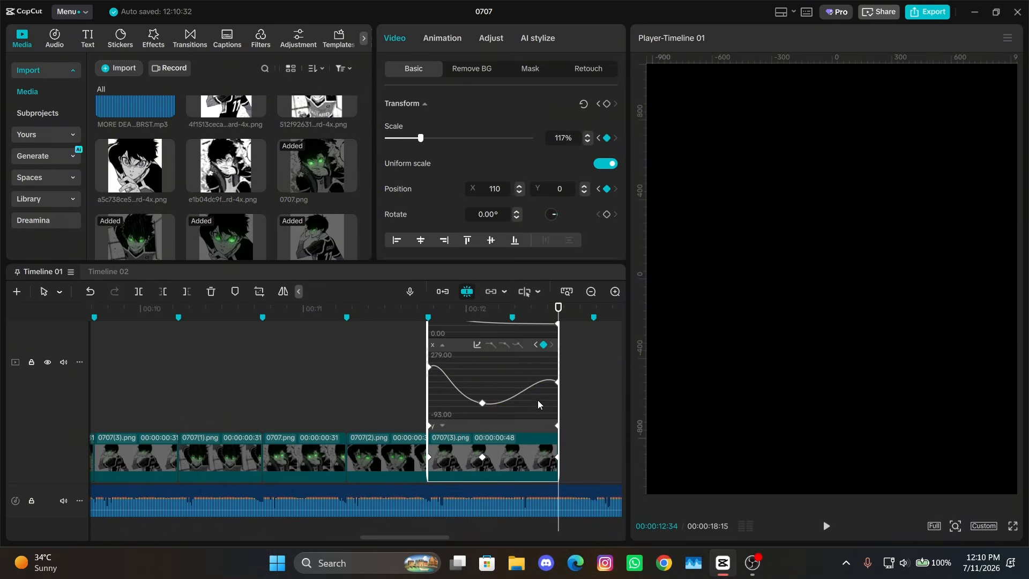
Set the last clip's ending X keyframe to 0 and play back the end of the sequence
key(Up)
key(Down)
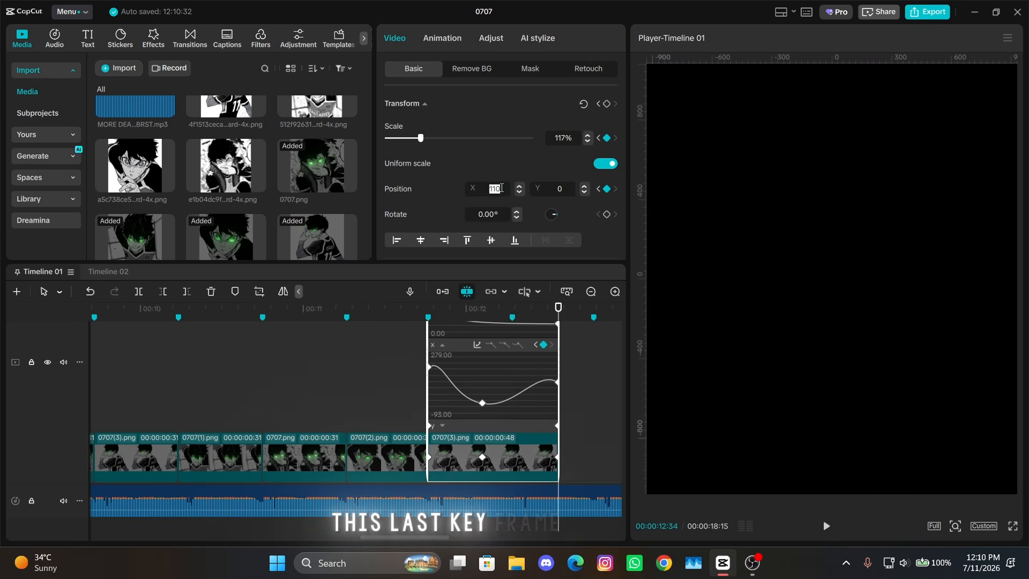
click(404, 406)
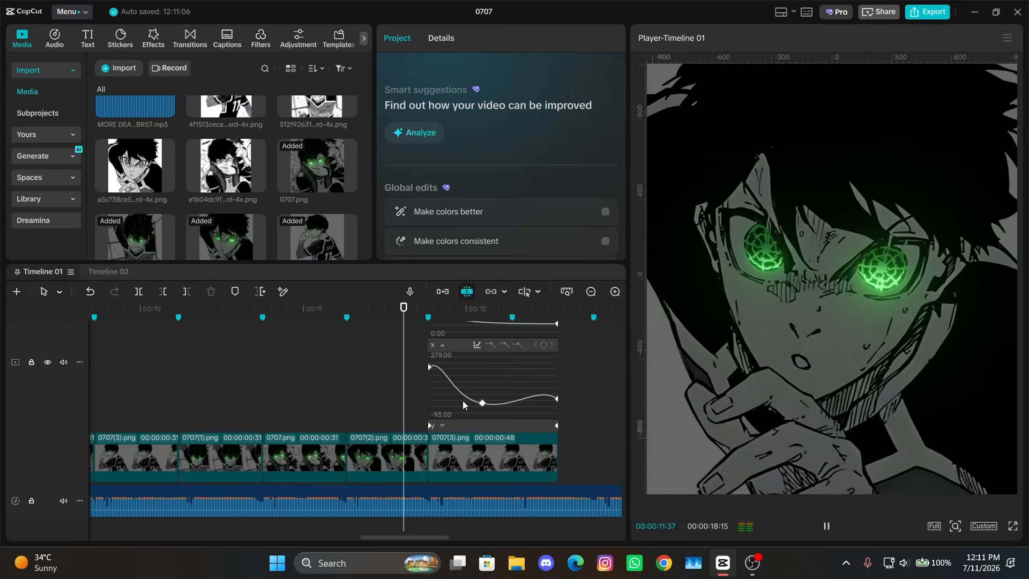
click(466, 406)
Raise the handle of the last clip's ending X keyframe and play the result back
click(557, 399)
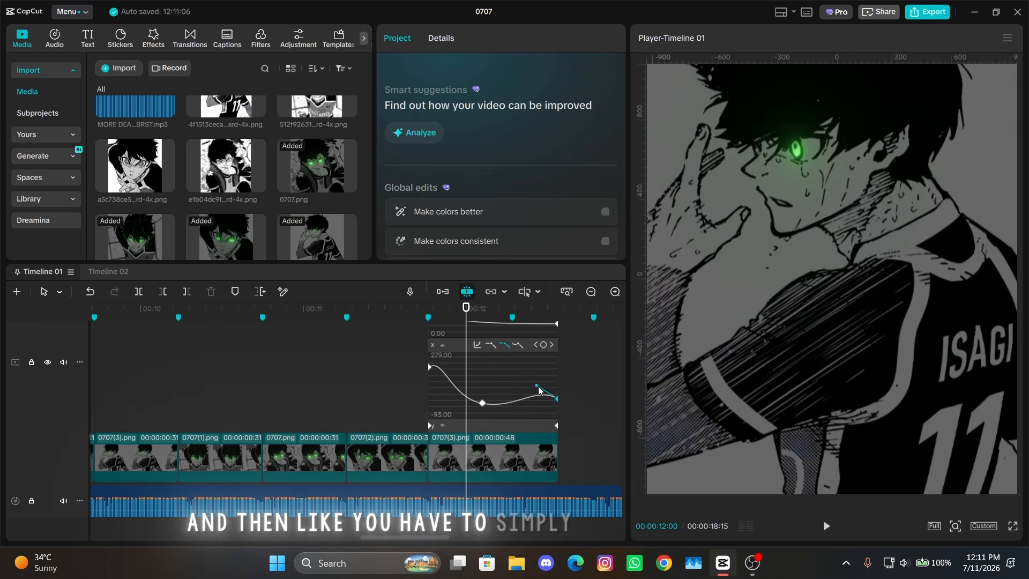
drag(538, 387, 537, 387)
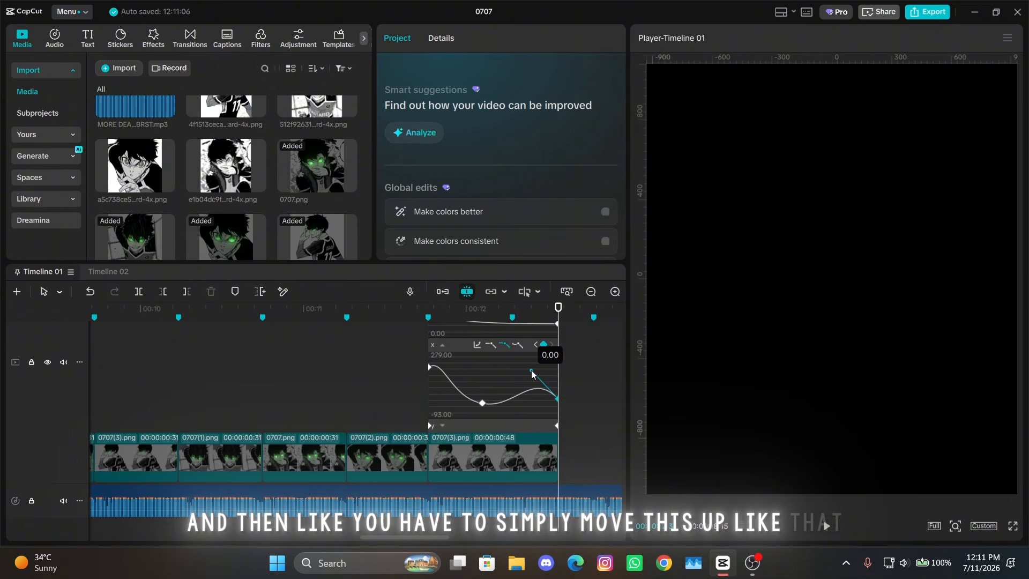
click(347, 383)
key(space)
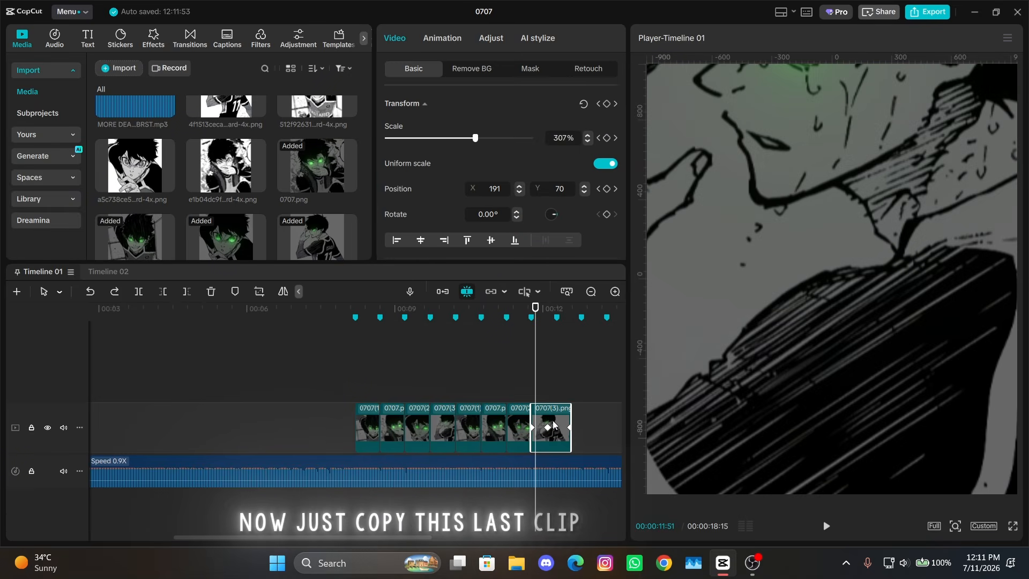
Duplicate the last 0707(3).png clip onto a track above the first clip and align its end with that clip's end
key(ctrl+c)
click(341, 387)
key(ctrl+v)
scroll(414, 383, up, 5)
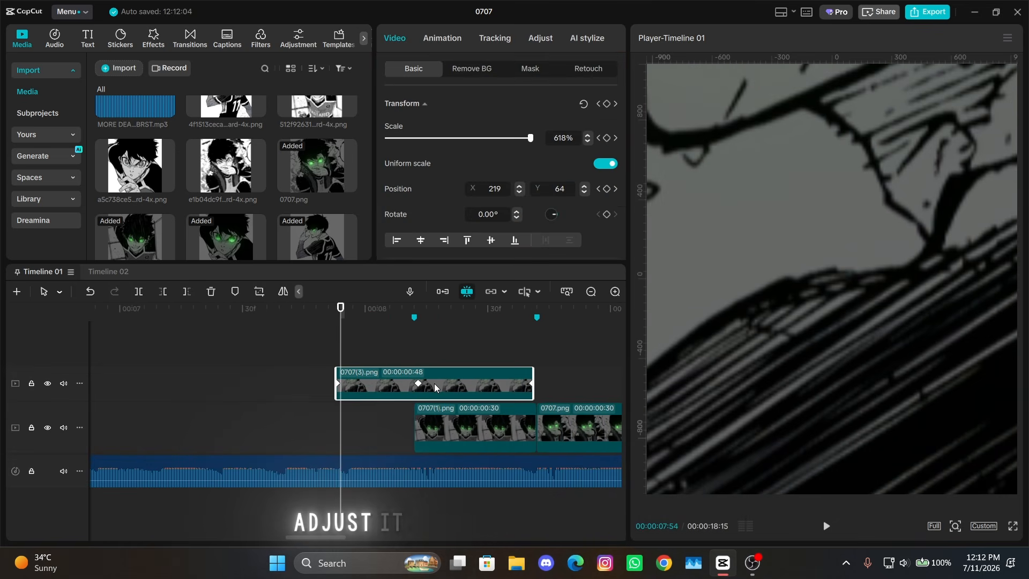
drag(433, 384, 442, 384)
click(448, 417)
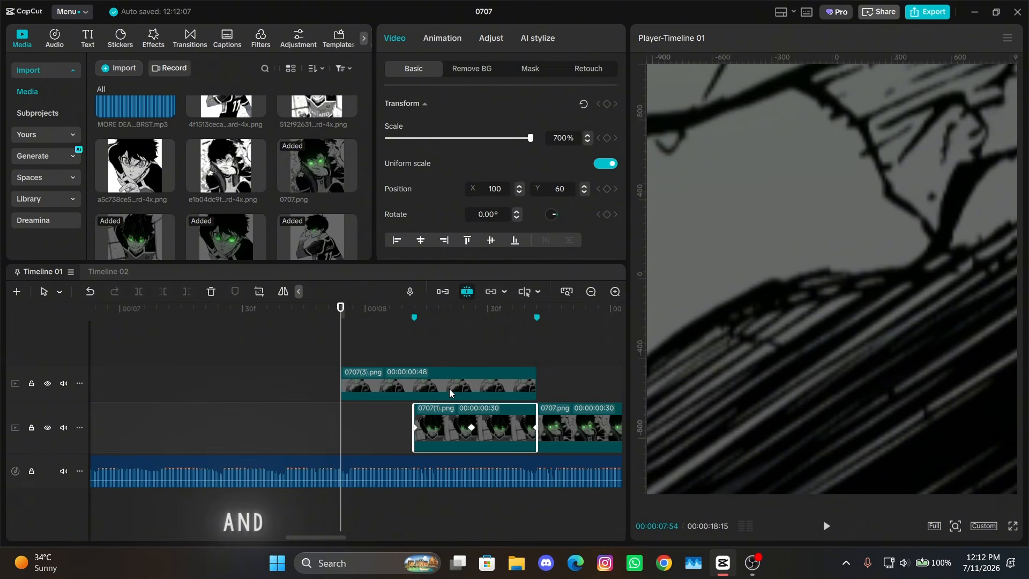
click(449, 389)
click(463, 424)
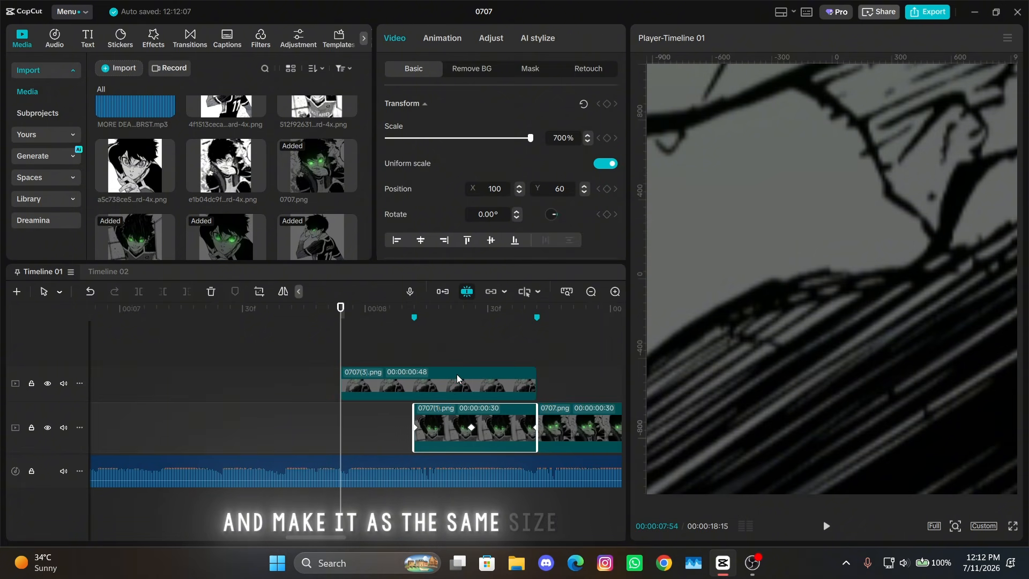
Extend the start of the first 0707(1).png clip to match the duplicate above it, and remove that duplicate
drag(419, 409, 343, 411)
click(401, 370)
click(366, 438)
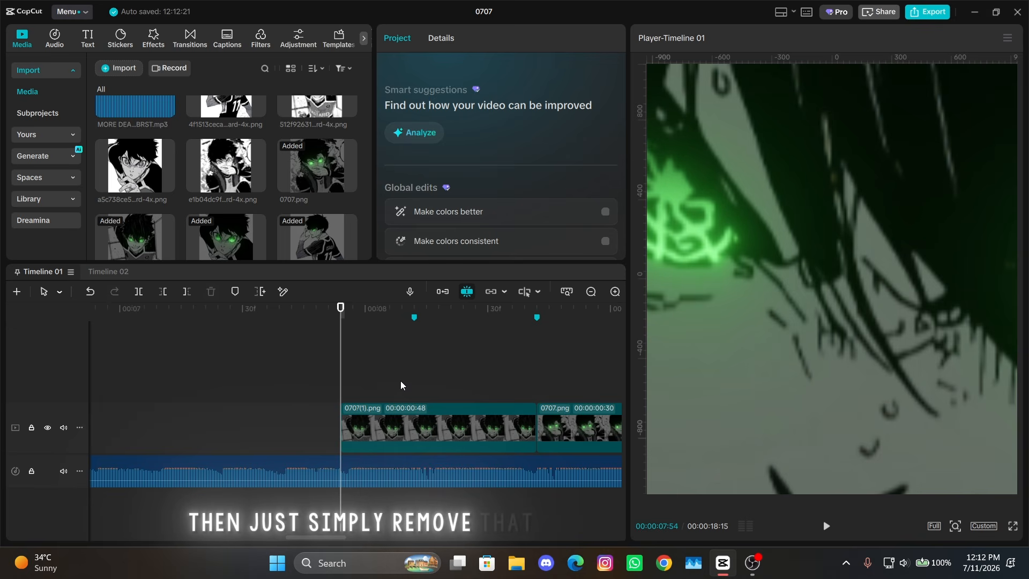
Search the video effects for "delay glitch" and add the Delay Glitch effect on a track above the clips
scroll(397, 380, down, 3)
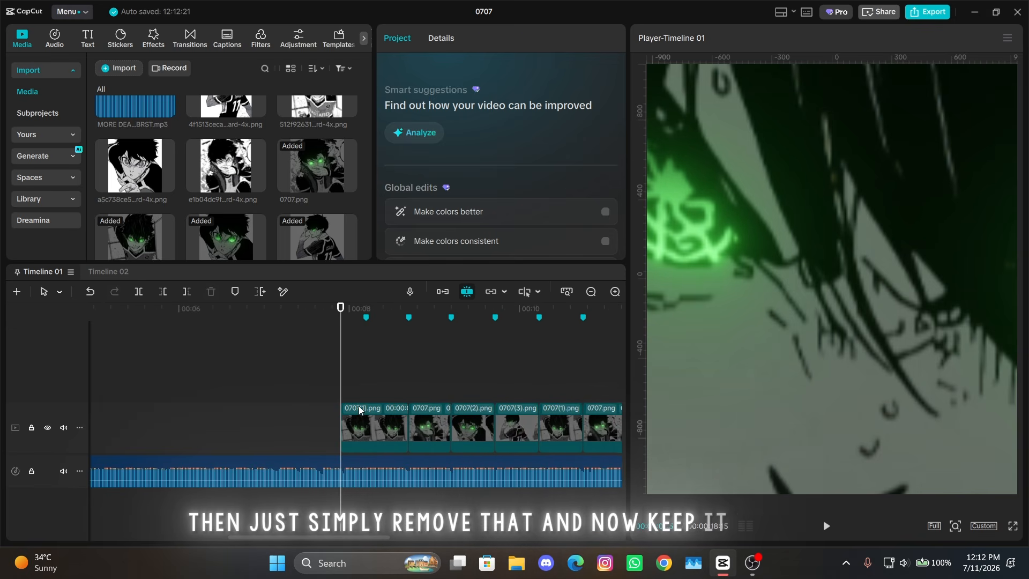
click(352, 366)
scroll(352, 366, down, 2)
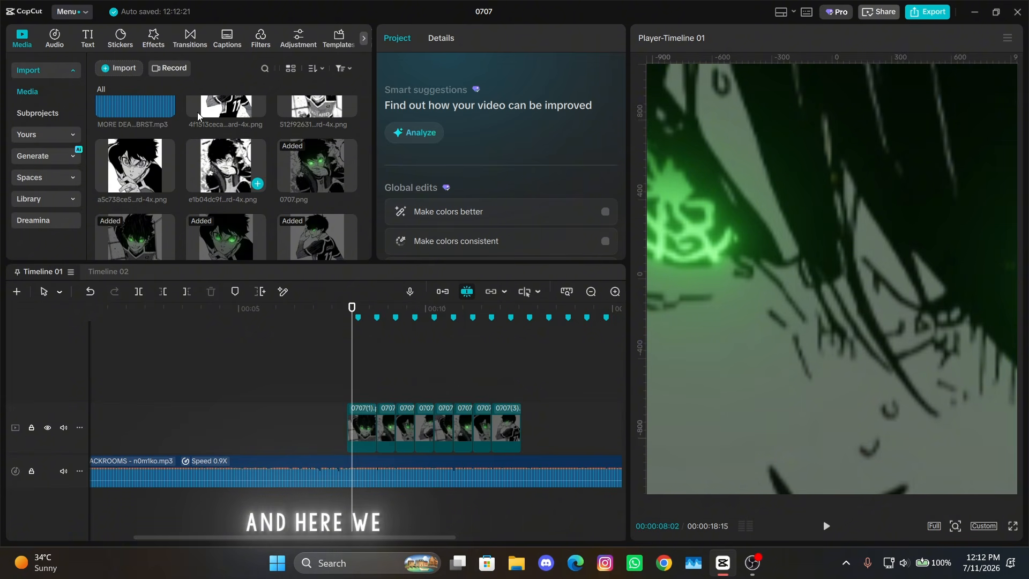
click(153, 44)
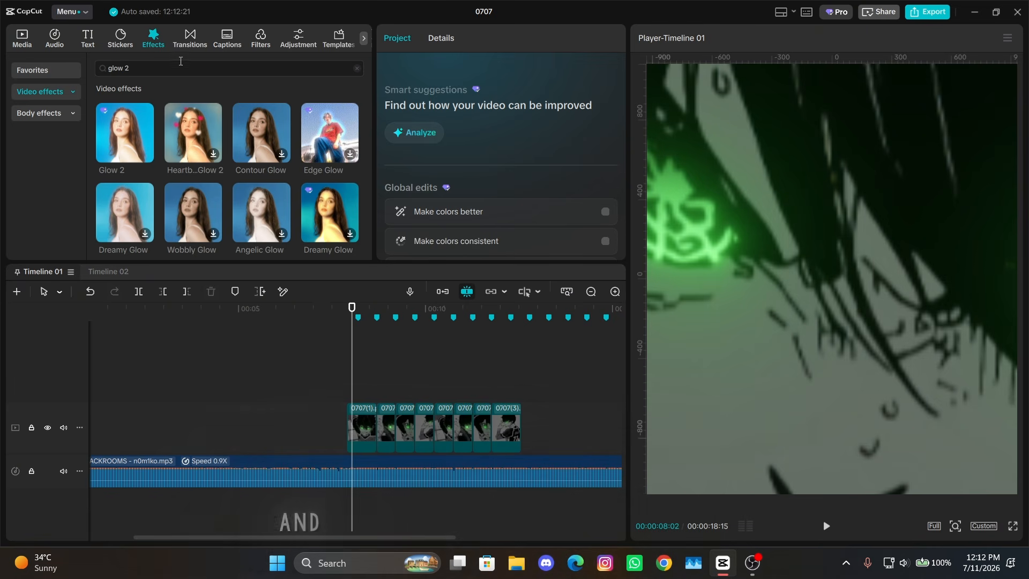
click(177, 75)
text(delay de)
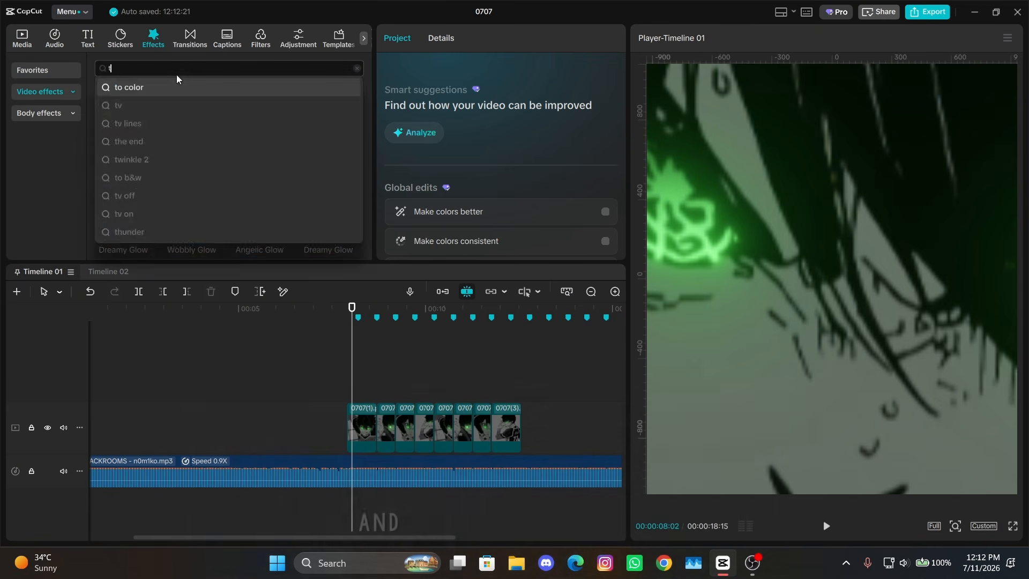
key(BackSpace)
key(BackSpace)
text(glitch)
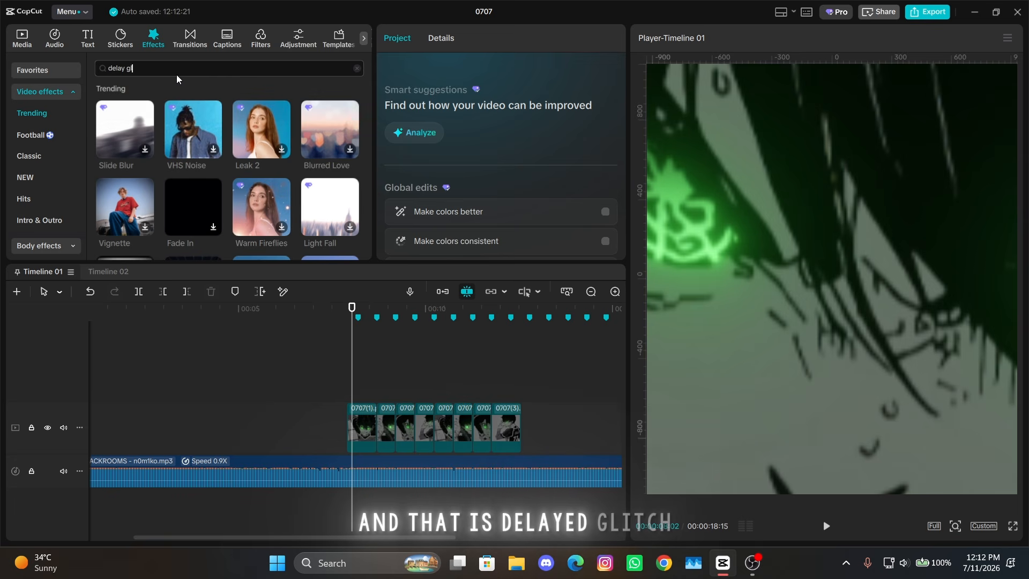
key(Return)
mouse_move(133, 114)
mouse_down()
mouse_move(367, 275)
mouse_move(346, 390)
mouse_move(406, 391)
mouse_up()
Align the Delay Glitch effect's start with the first clip and stretch its end to the end of the last clip
scroll(395, 393, up, 3)
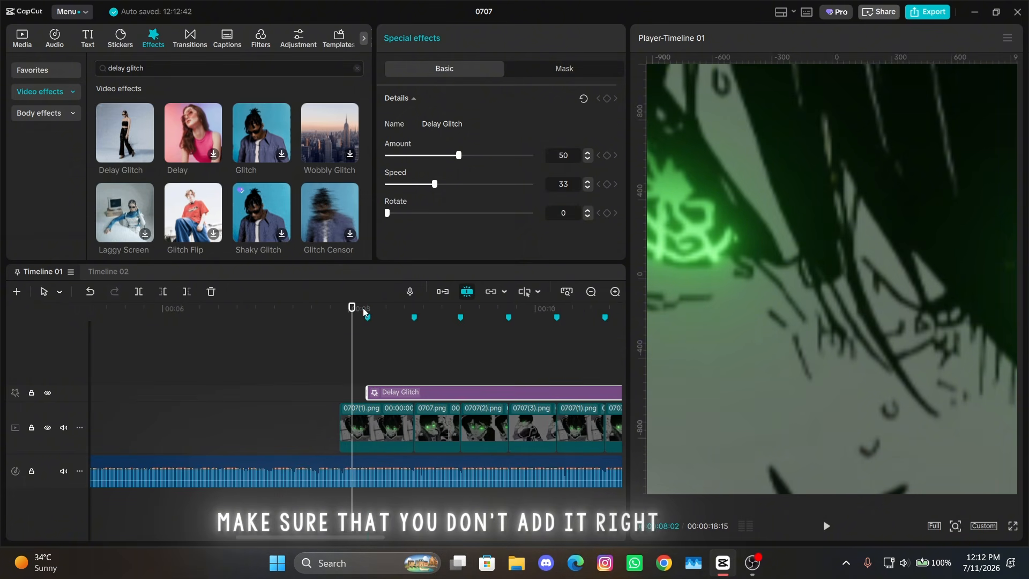
drag(351, 308, 374, 321)
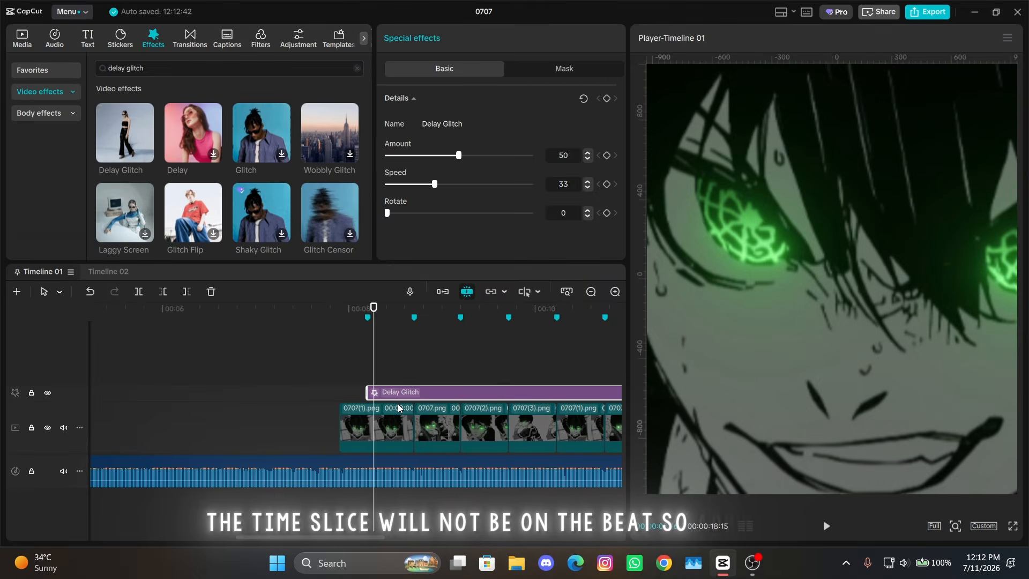
drag(394, 396, 365, 392)
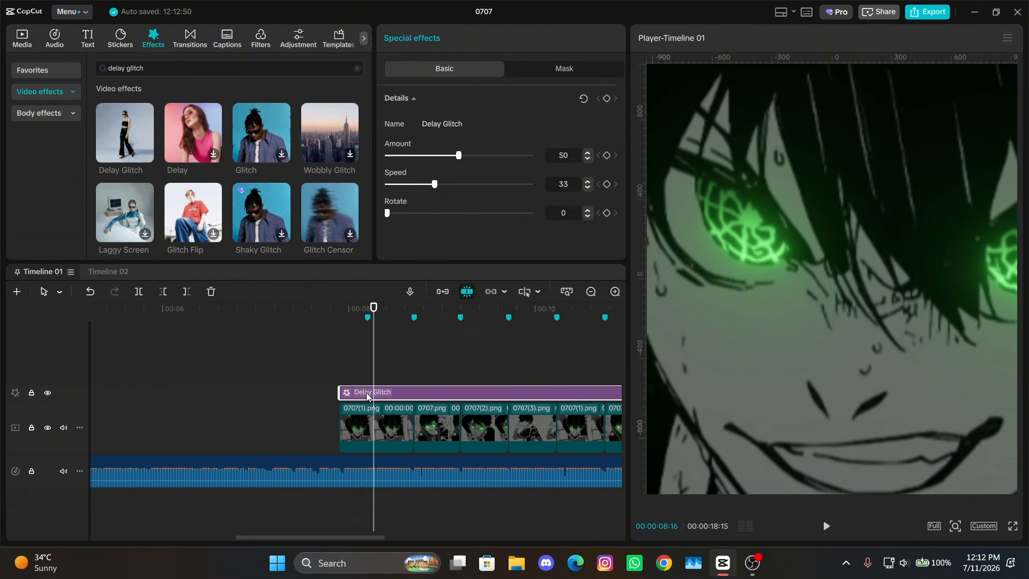
scroll(389, 392, down, 2)
scroll(388, 393, down, 3)
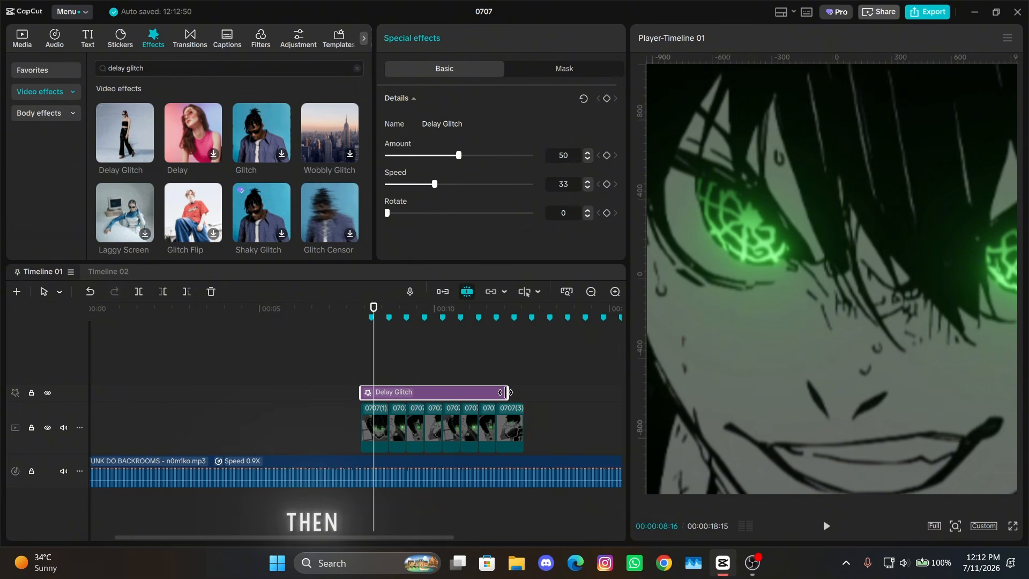
drag(507, 392, 519, 392)
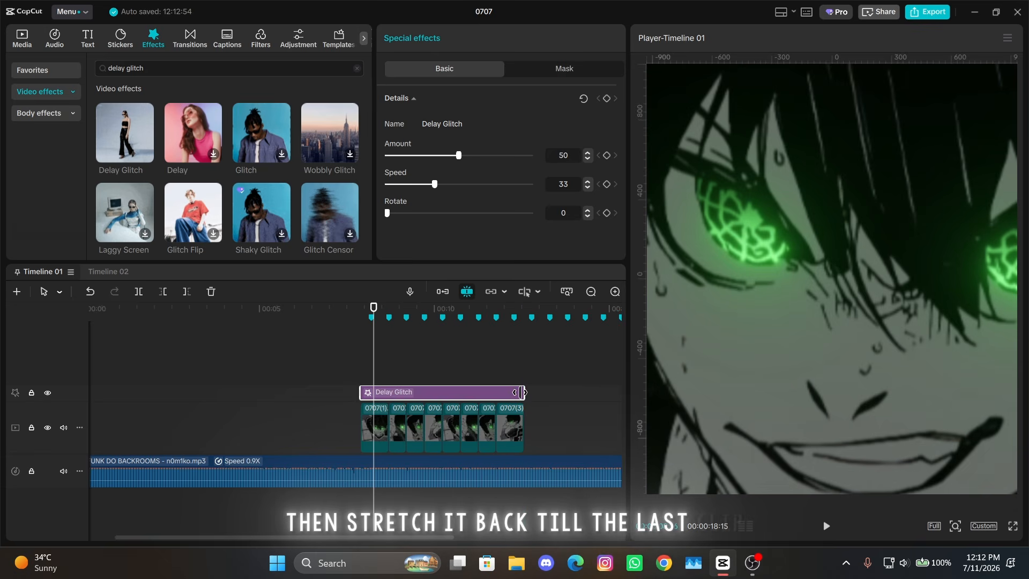
Set the Delay Glitch effect's Amount to 100 and Speed to 21, keep Rotate at 0, and scrub through the result
drag(479, 155, 580, 171)
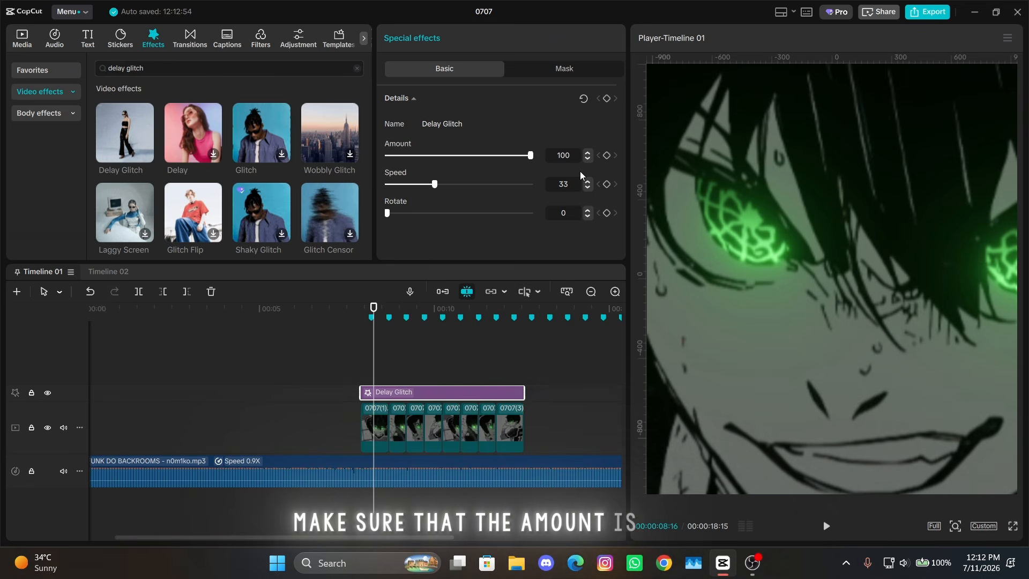
drag(435, 185, 417, 187)
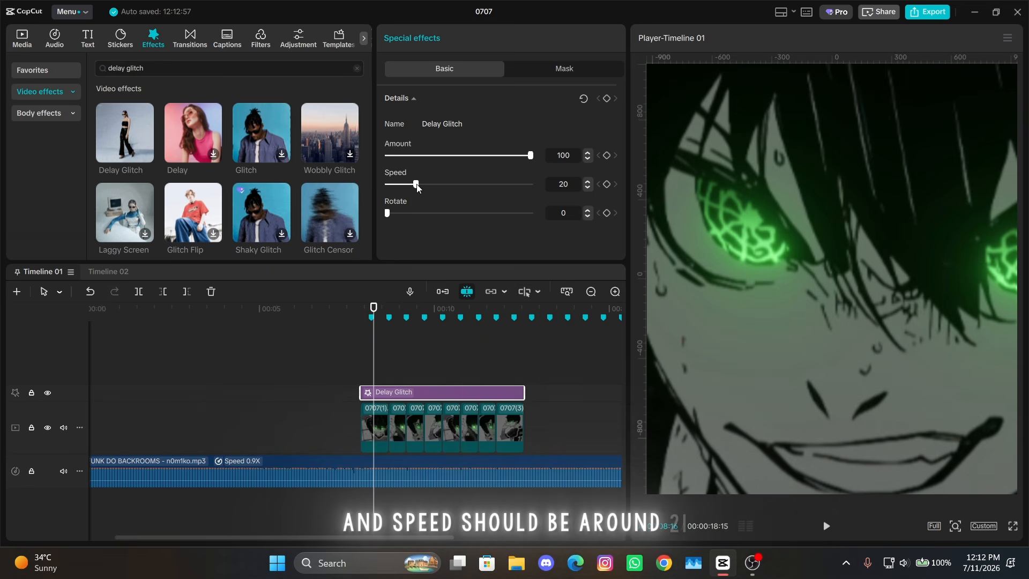
click(417, 310)
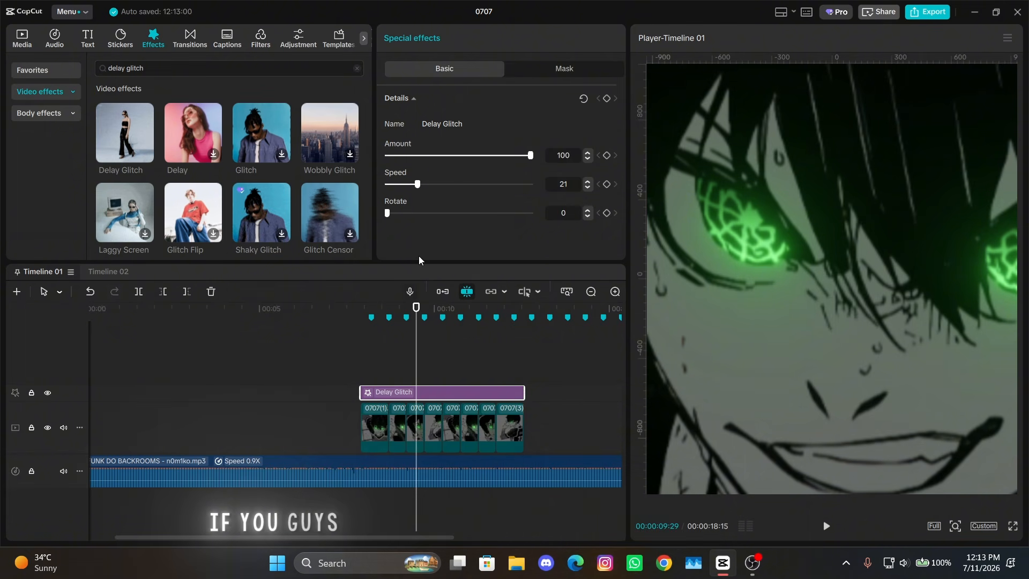
drag(432, 213, 329, 218)
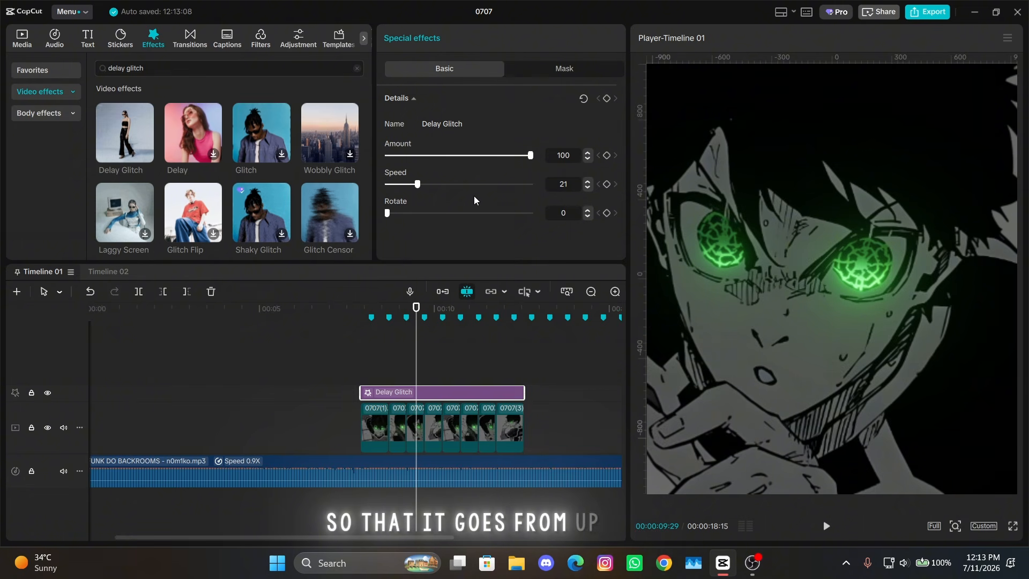
drag(359, 307, 456, 310)
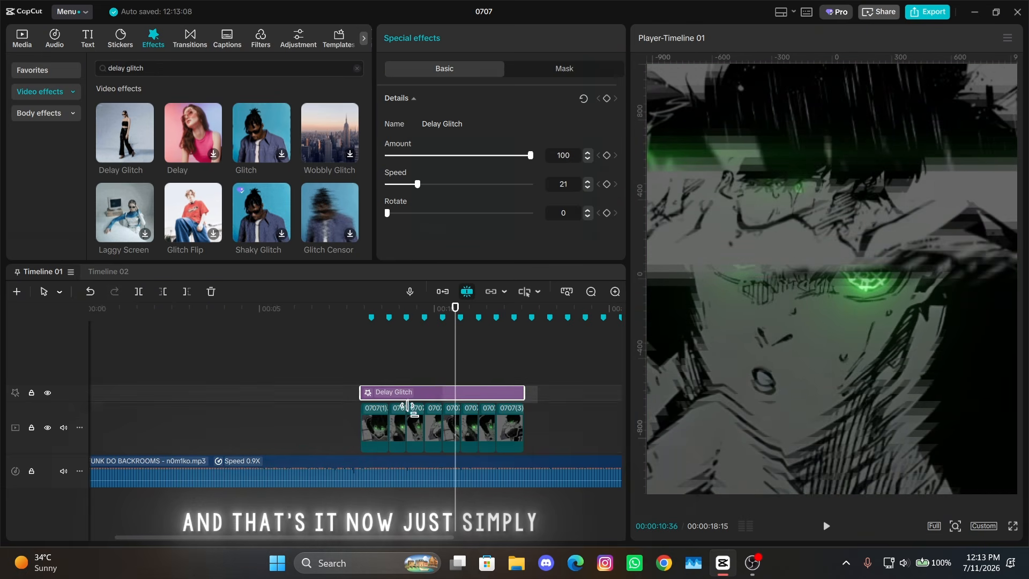
Select all the image clips without the Delay Glitch effect and set their canvas background to Blur
drag(408, 406, 380, 410)
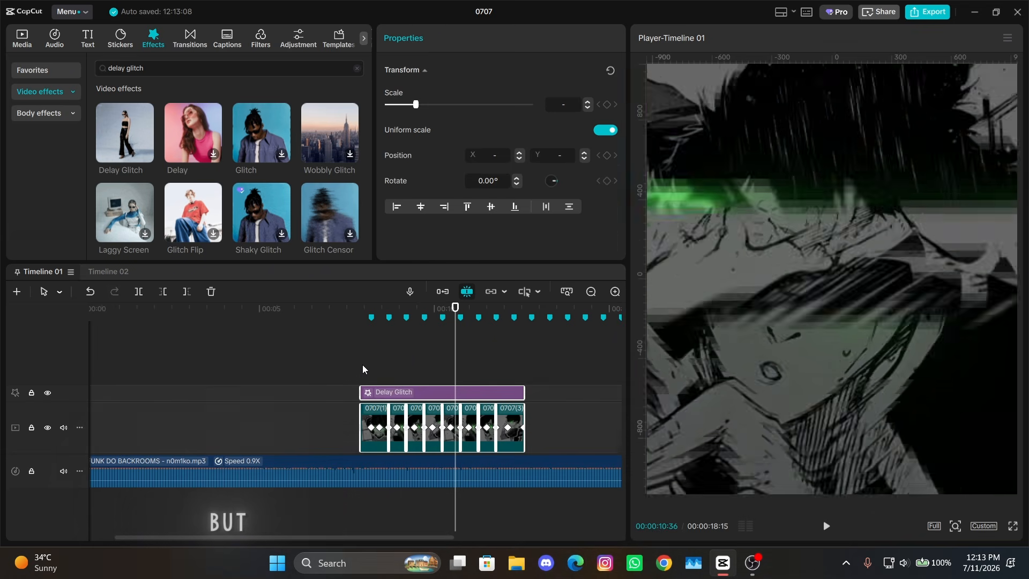
click(362, 367)
drag(572, 422, 358, 436)
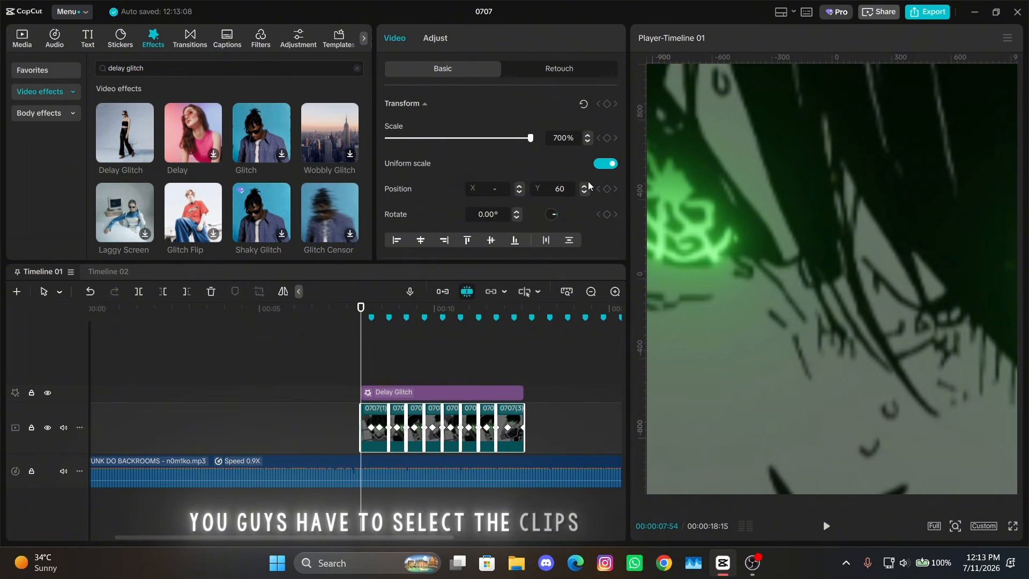
scroll(588, 181, down, 6)
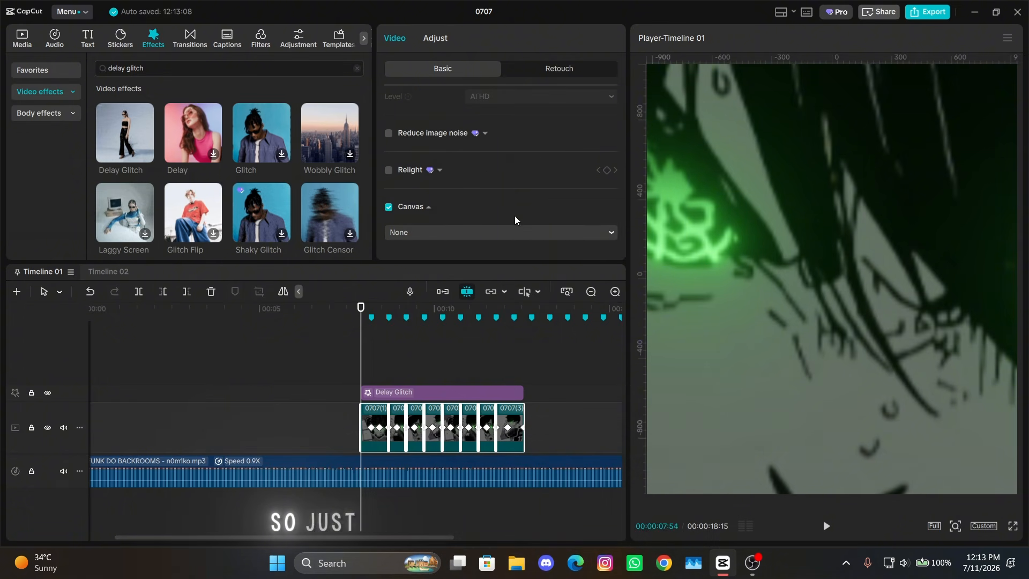
click(488, 234)
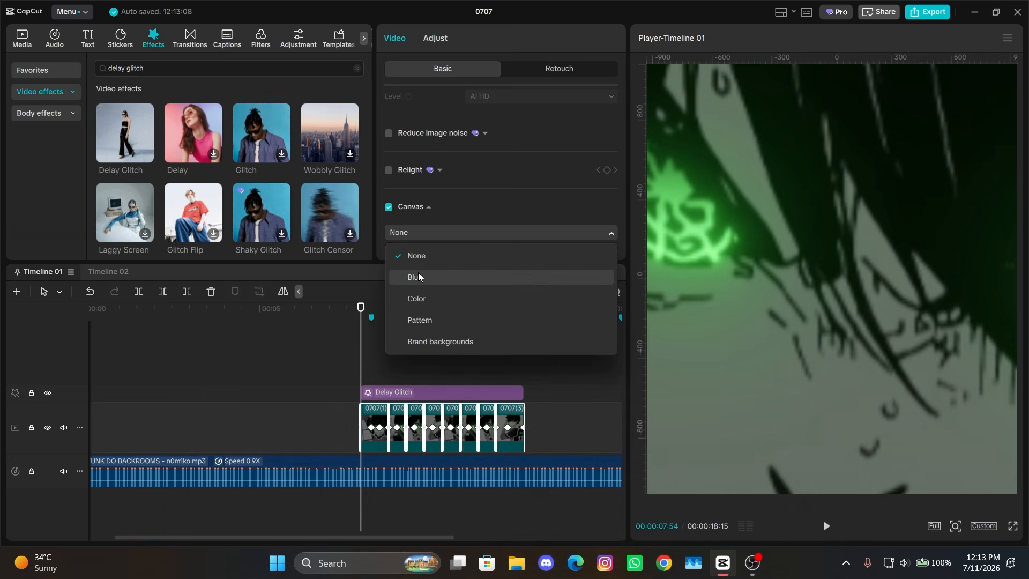
click(419, 276)
Select all the image clips together with the Delay Glitch effect and combine them into one compound clip
click(390, 362)
drag(390, 363, 466, 364)
drag(560, 373, 351, 425)
click(409, 371)
click(414, 391)
drag(552, 374, 370, 423)
key(alt+g)
Shift the compound clip earlier so it ends on a beat marker, and cut off the part before the first marker
drag(516, 411, 485, 421)
key(ctrl+z)
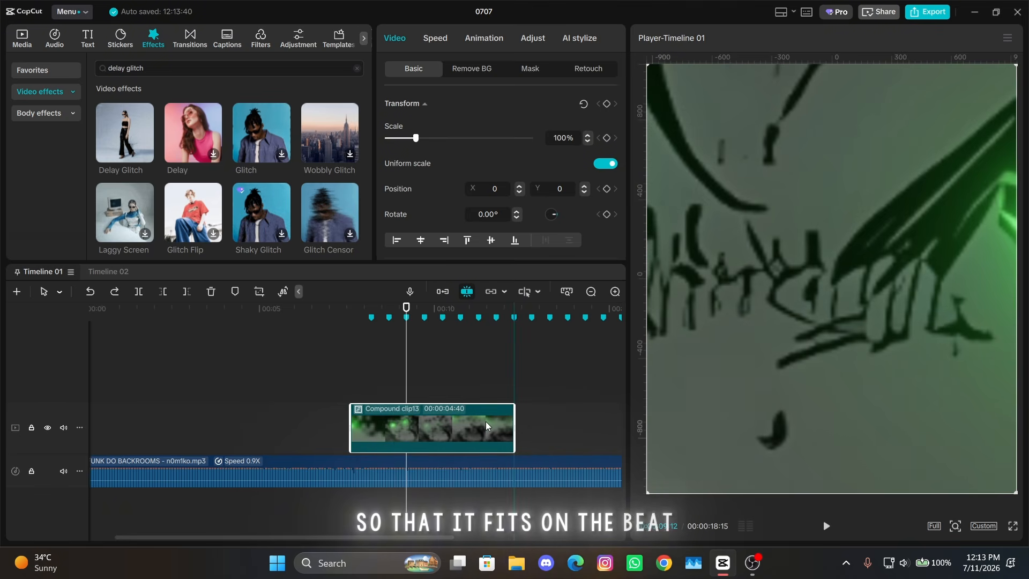
drag(514, 310, 371, 314)
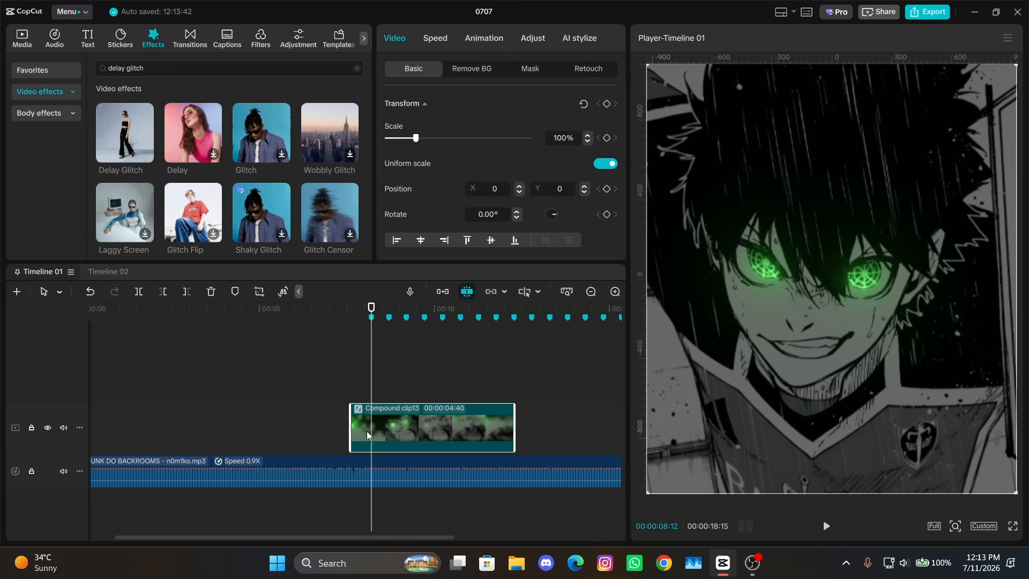
key(ctrl+b)
key(Delete)
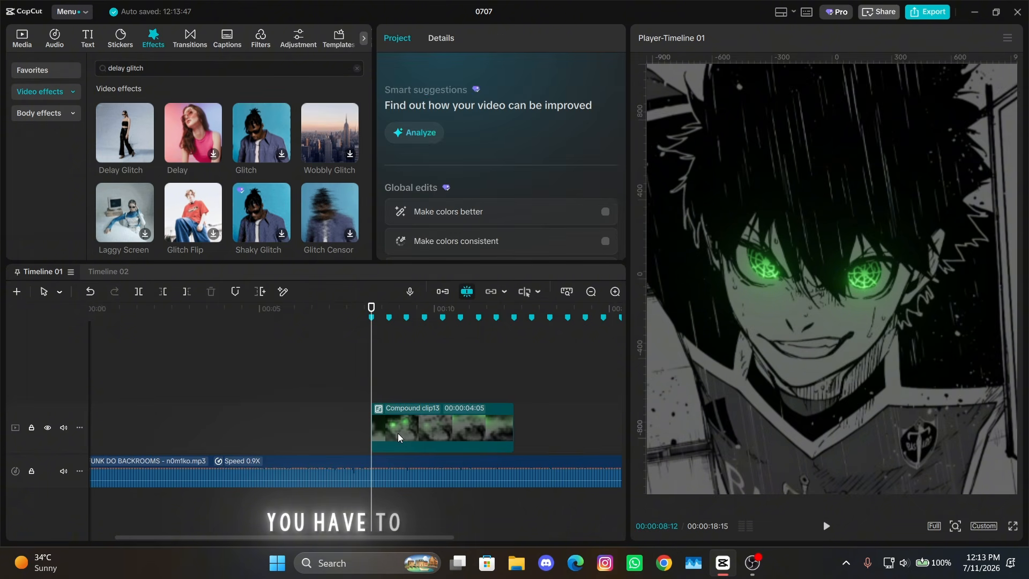
Keyframe the compound clip's scale from 500% at its start to 100% at 00:00:08:29
click(398, 433)
scroll(417, 336, up, 5)
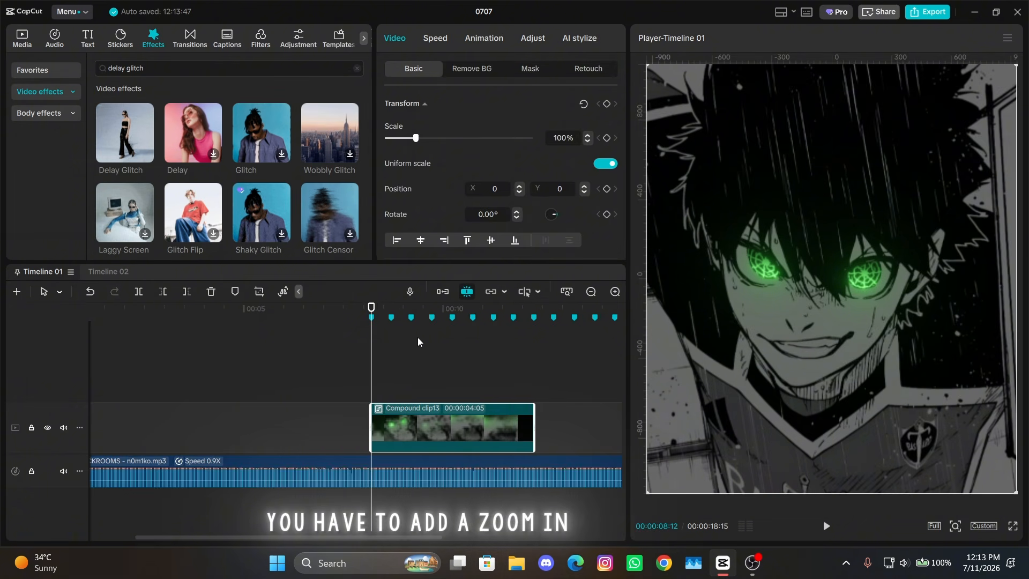
drag(372, 309, 402, 310)
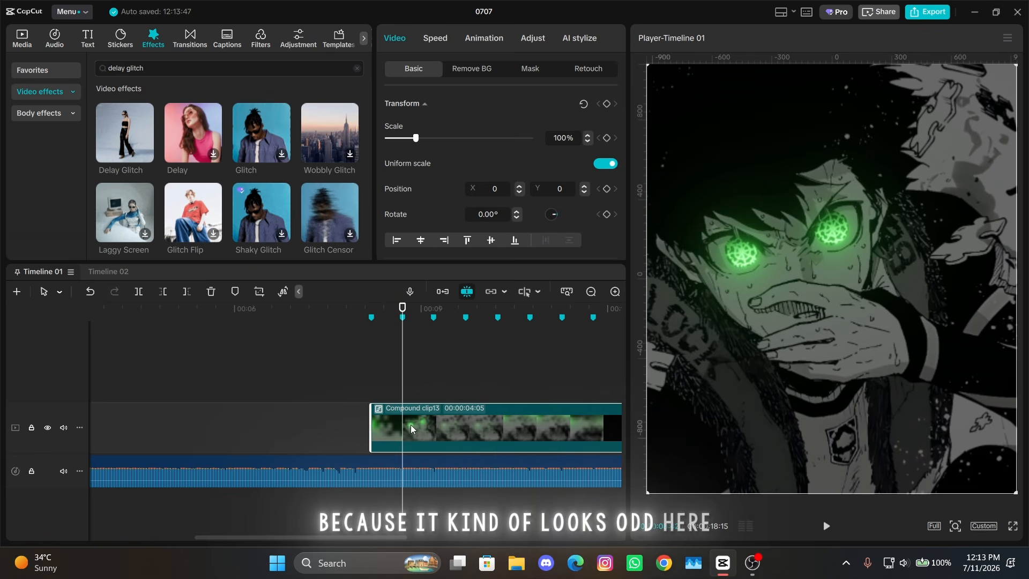
drag(384, 313, 389, 315)
scroll(396, 386, up, 2)
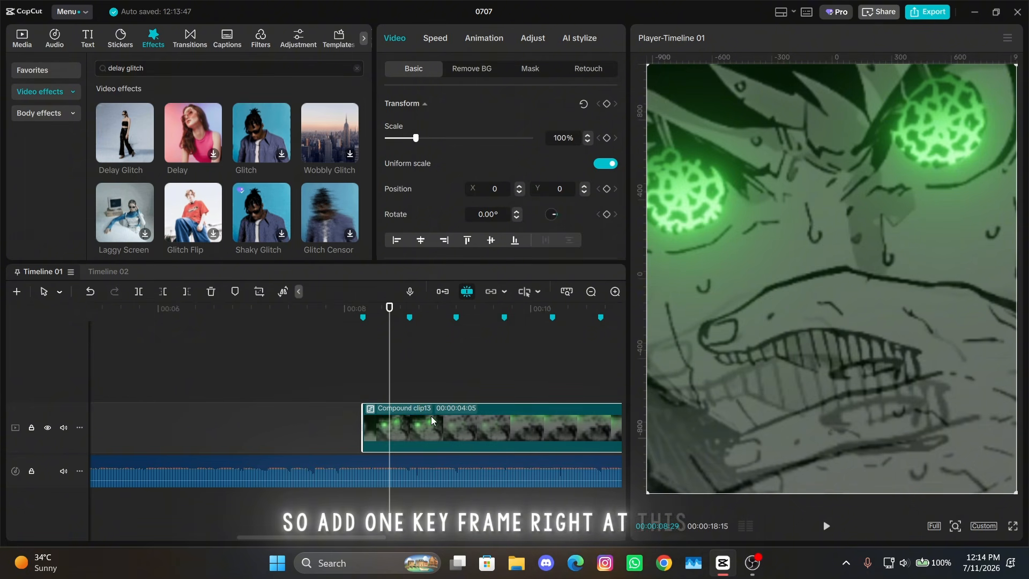
click(607, 139)
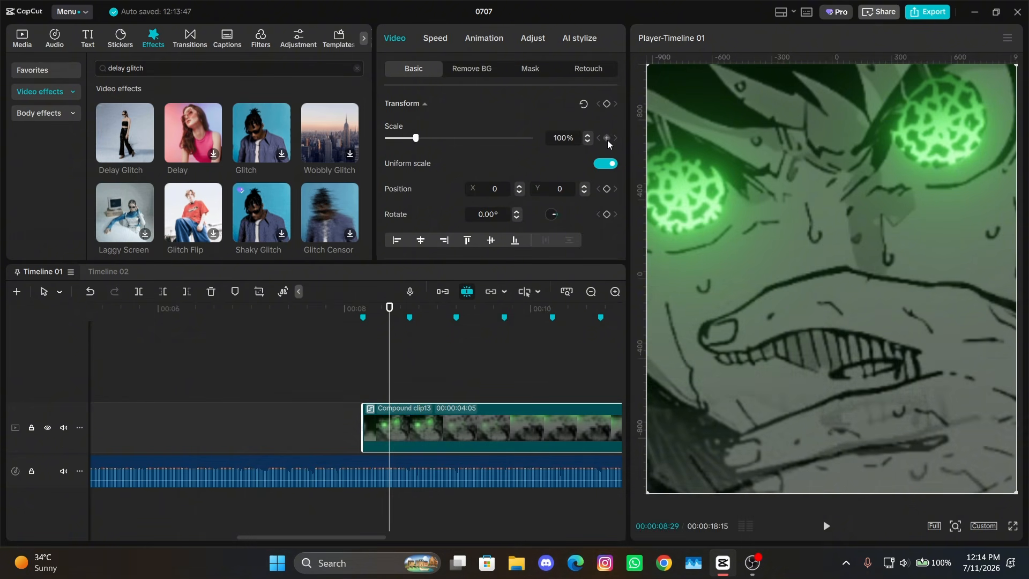
key(Up)
drag(492, 138, 562, 147)
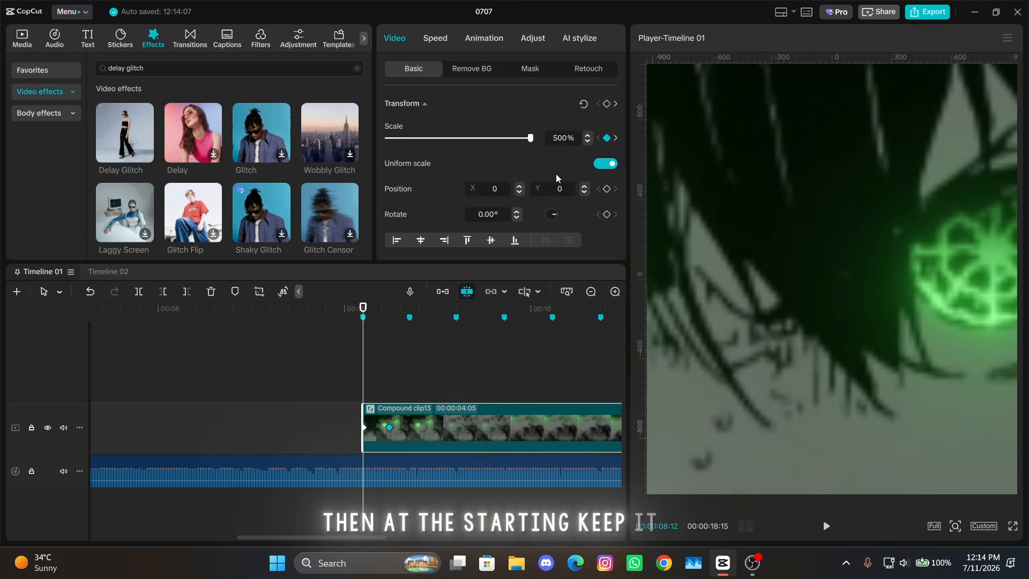
Show the compound clip's Scale graph and curve the 100% keyframe, stretching its handle back to the clip's start
click(503, 322)
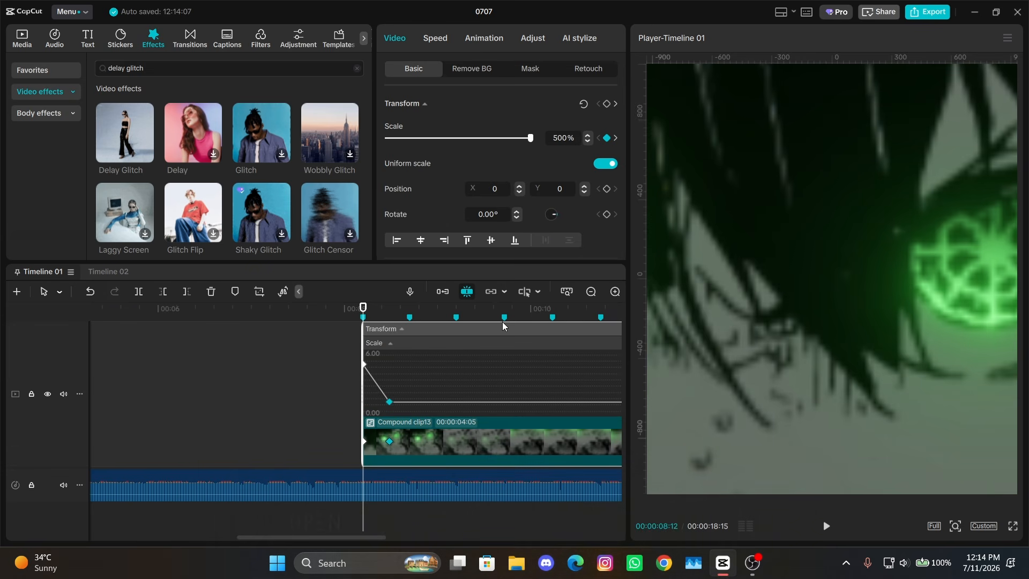
scroll(468, 379, down, 2)
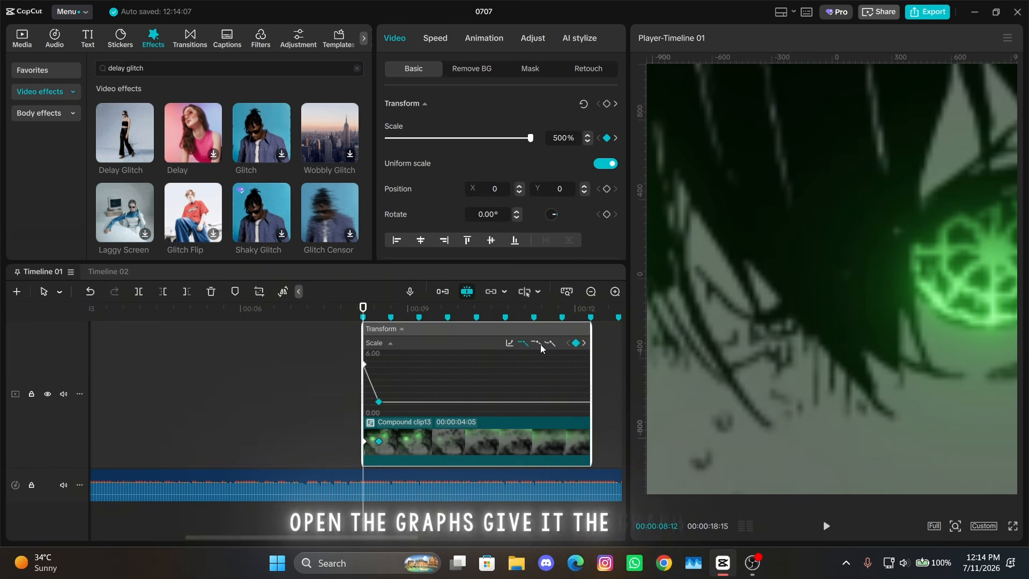
click(540, 344)
scroll(413, 358, up, 2)
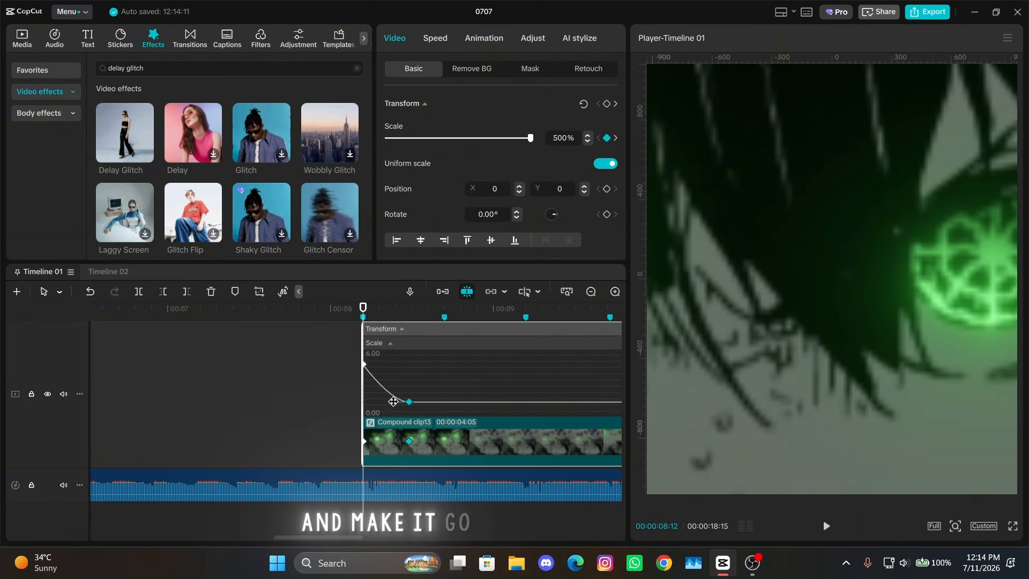
drag(390, 402, 319, 403)
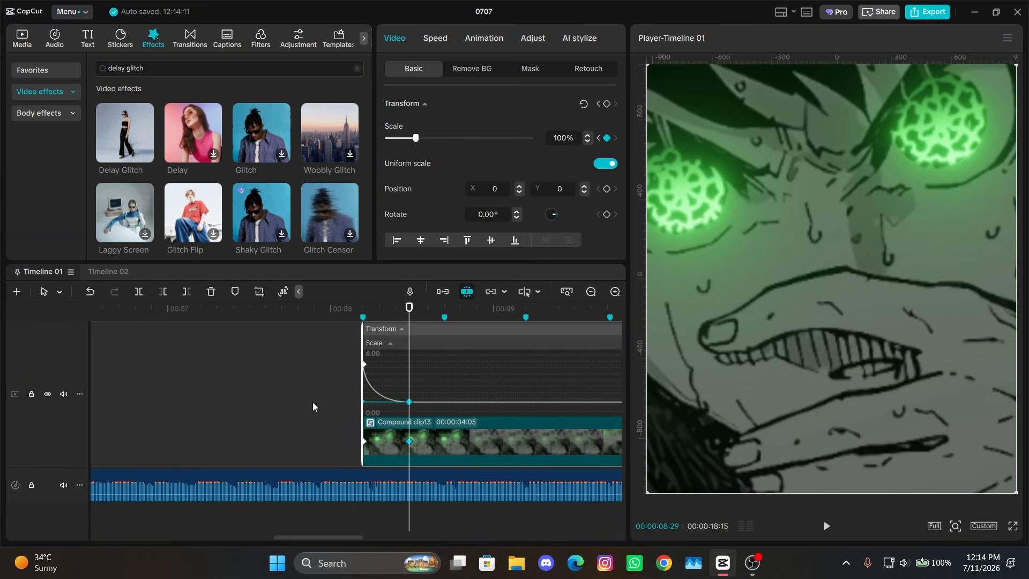
Curve the compound clip's 500% scale keyframe by pulling its handle steeply down towards the 100% level, and close the Scale graph
click(364, 364)
scroll(420, 369, down, 3)
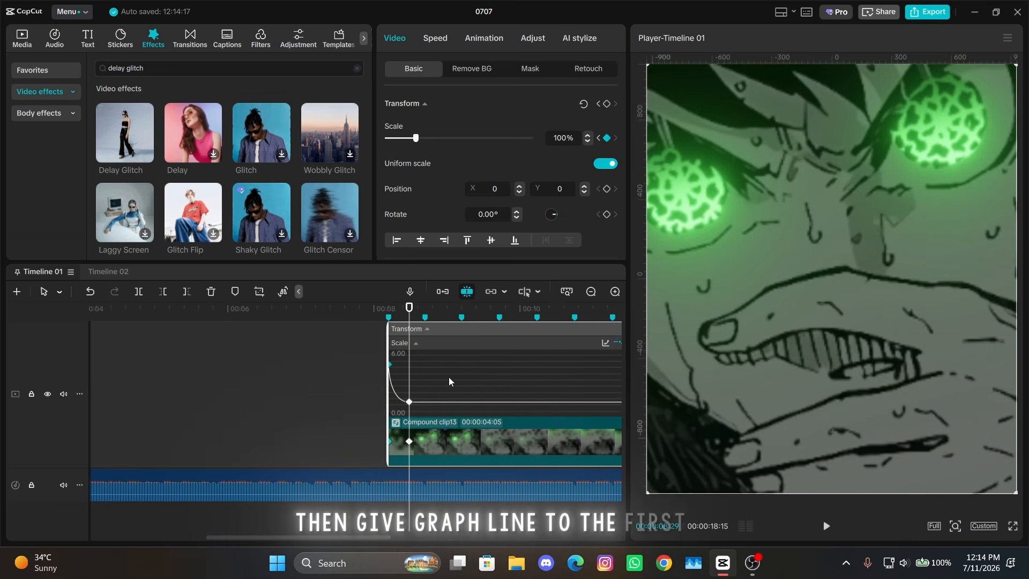
scroll(407, 387, up, 2)
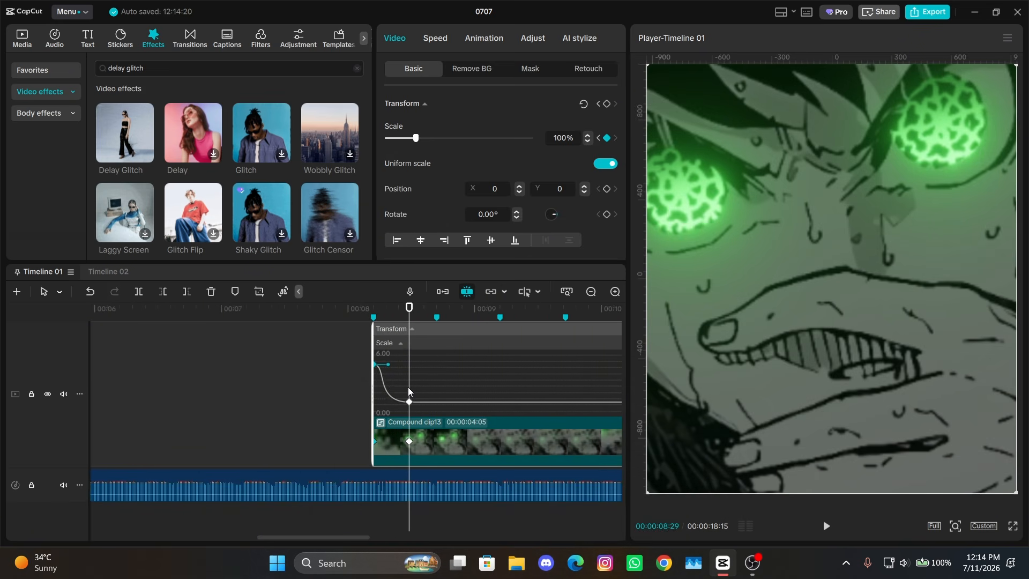
scroll(407, 387, up, 2)
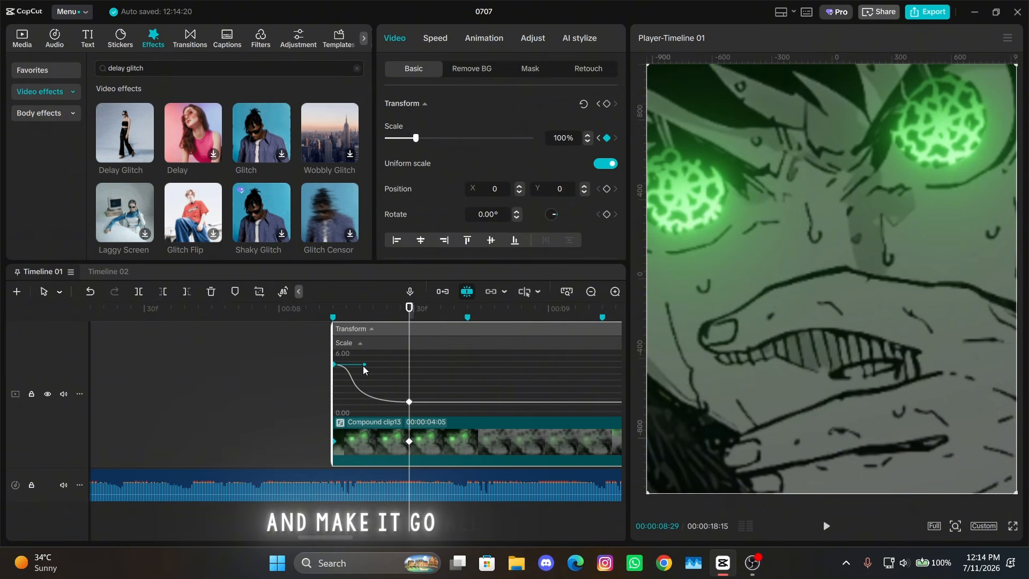
drag(363, 366, 329, 398)
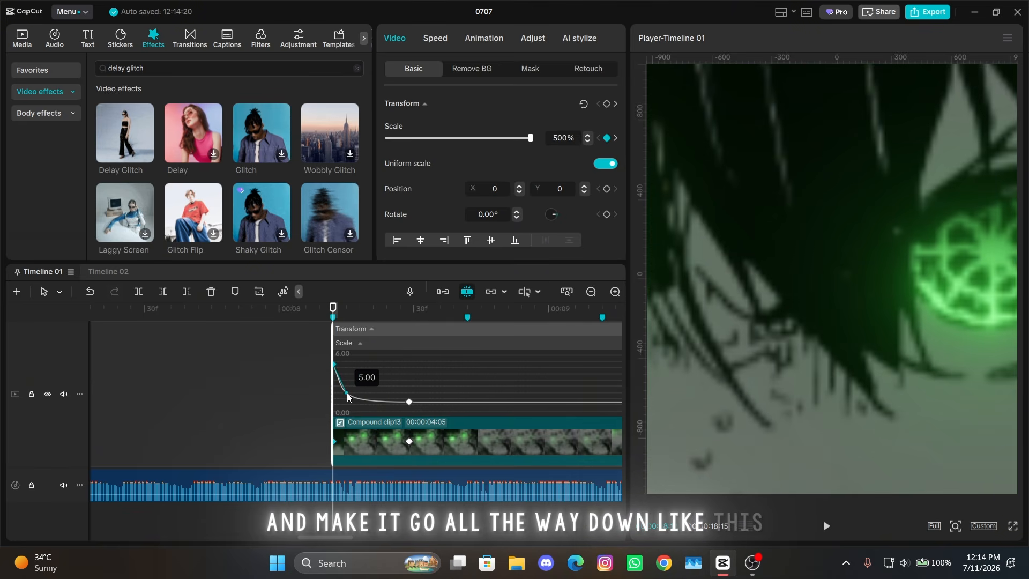
key(alt+k)
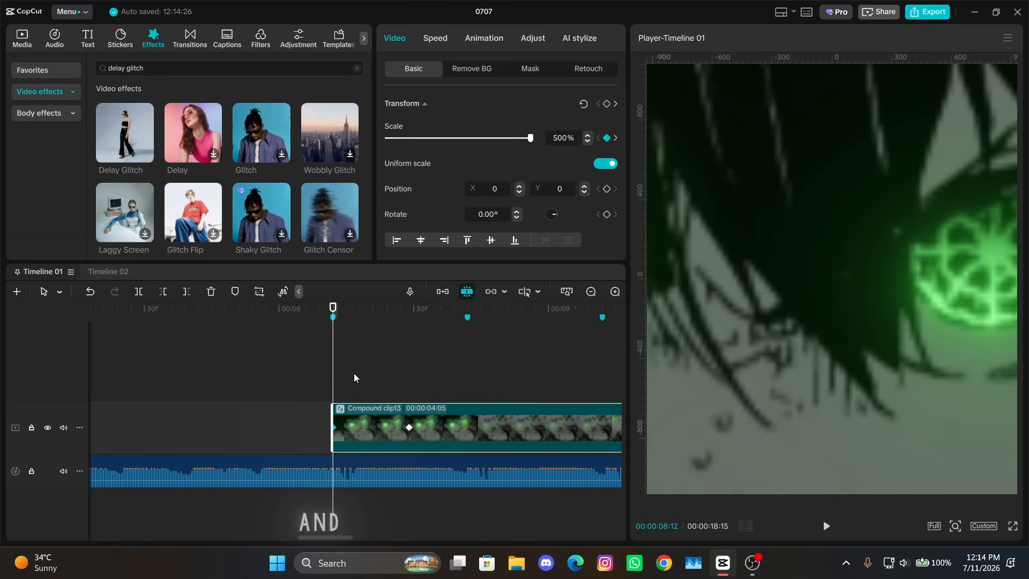
Render the whole timeline so the keyframed compound clip can be previewed
scroll(351, 410, down, 1)
scroll(351, 411, down, 3)
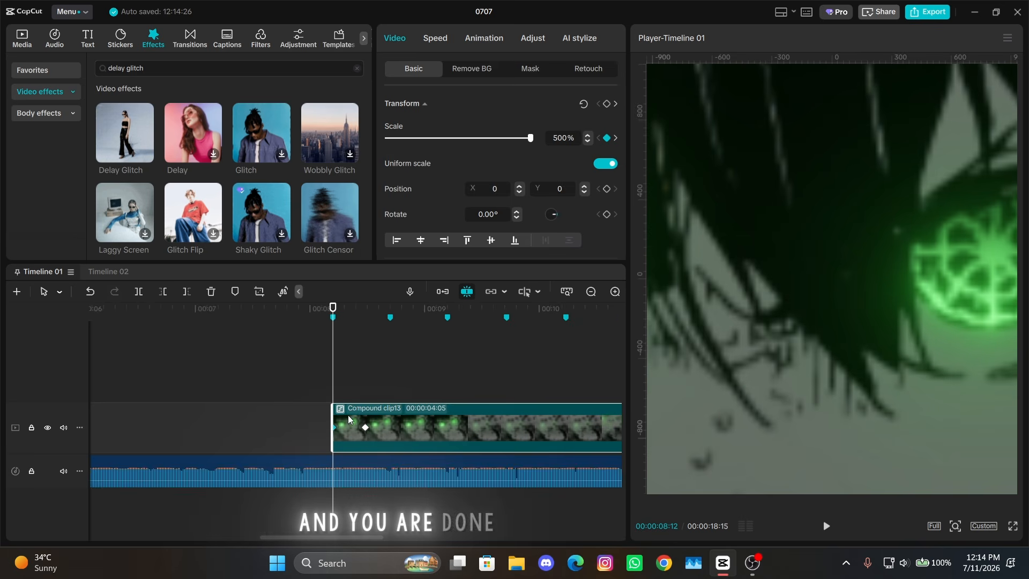
right_click(384, 370)
mouse_move(493, 459)
click(528, 460)
Play the compound clip from its start several times and scrub through it to check the opening zoom and Delay Glitch slices
scroll(497, 380, down, 4)
scroll(497, 381, up, 1)
click(311, 381)
key(space)
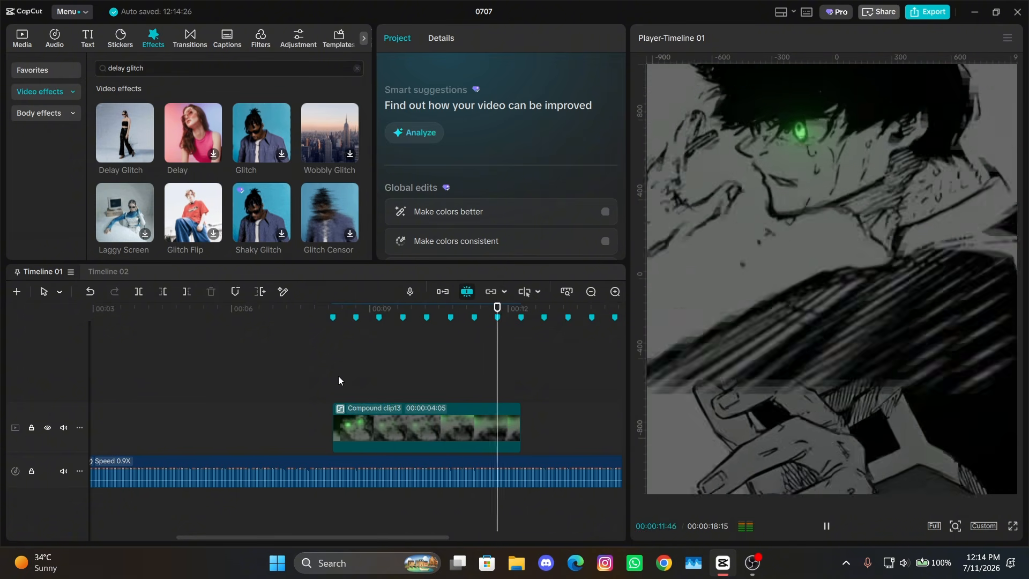
click(339, 377)
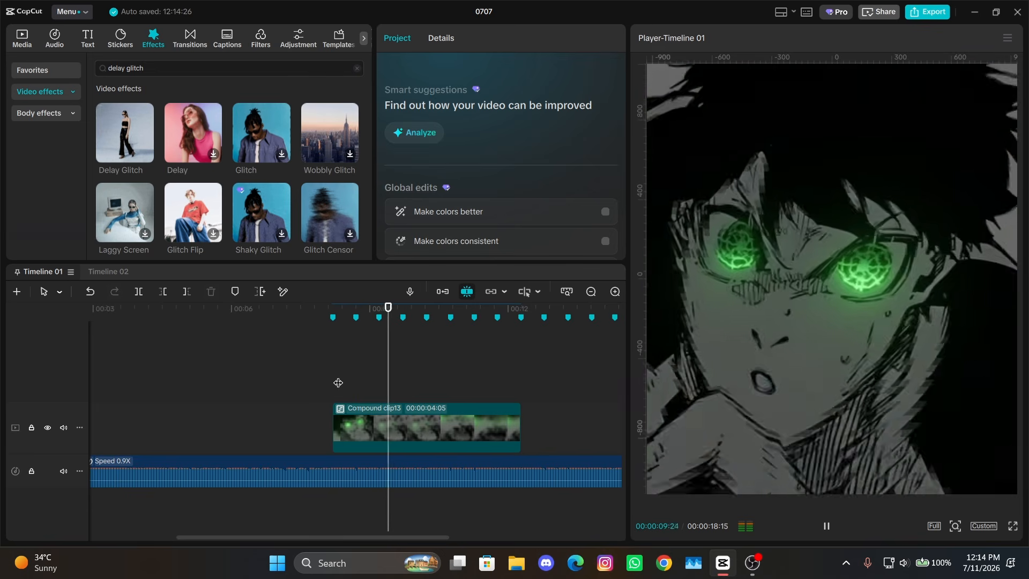
click(344, 381)
key(space)
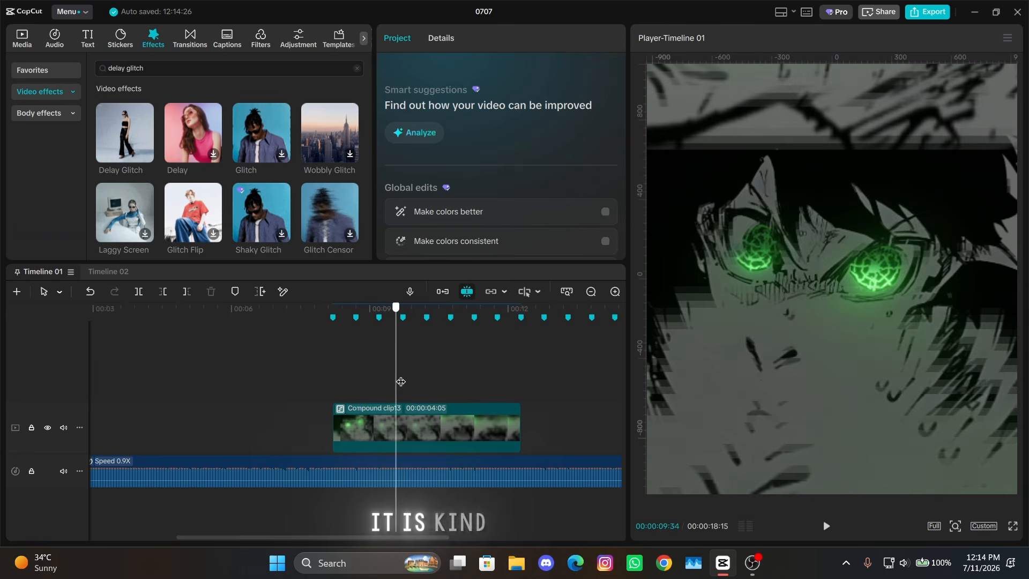
click(362, 385)
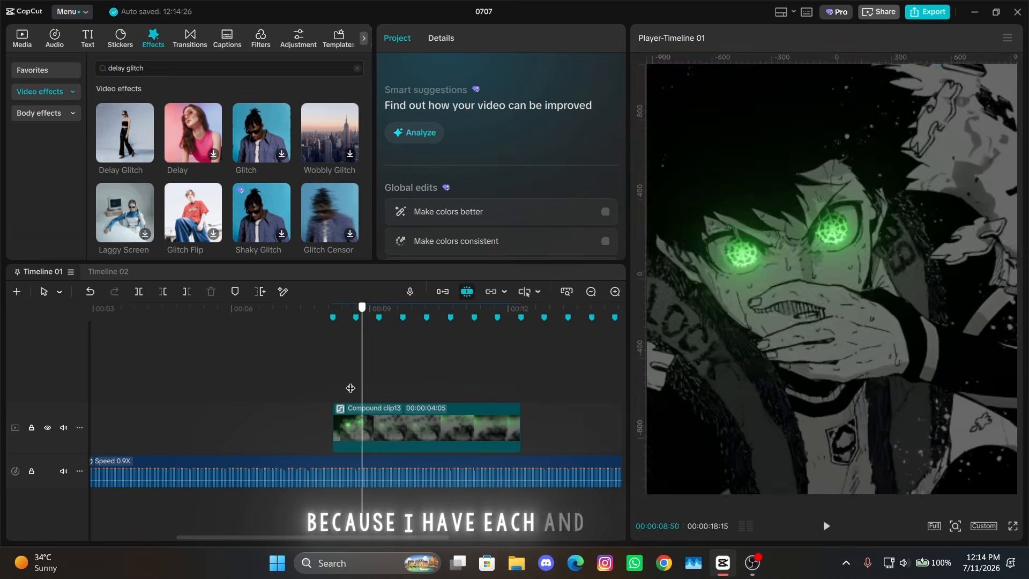
key(space)
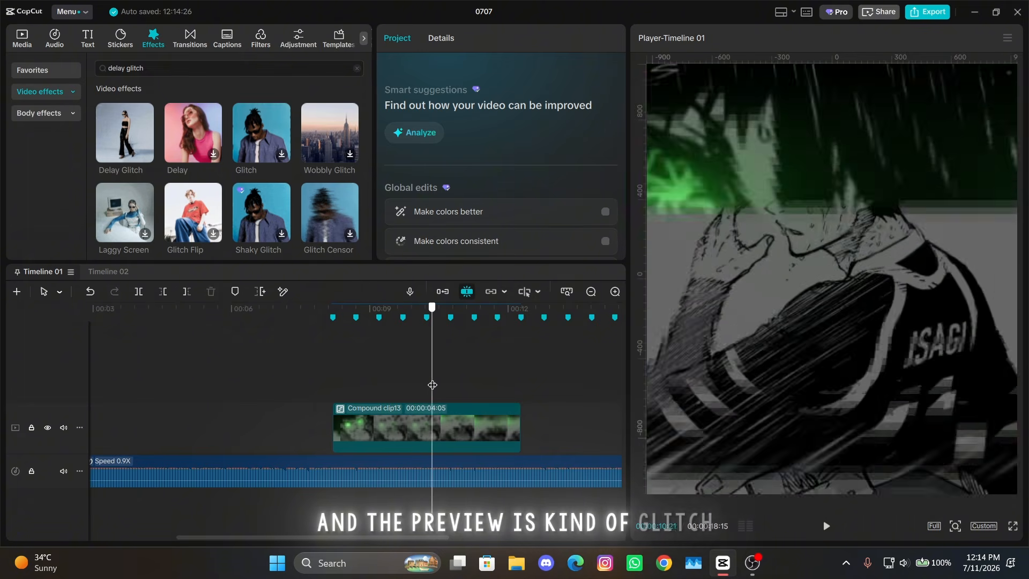
drag(432, 385, 455, 382)
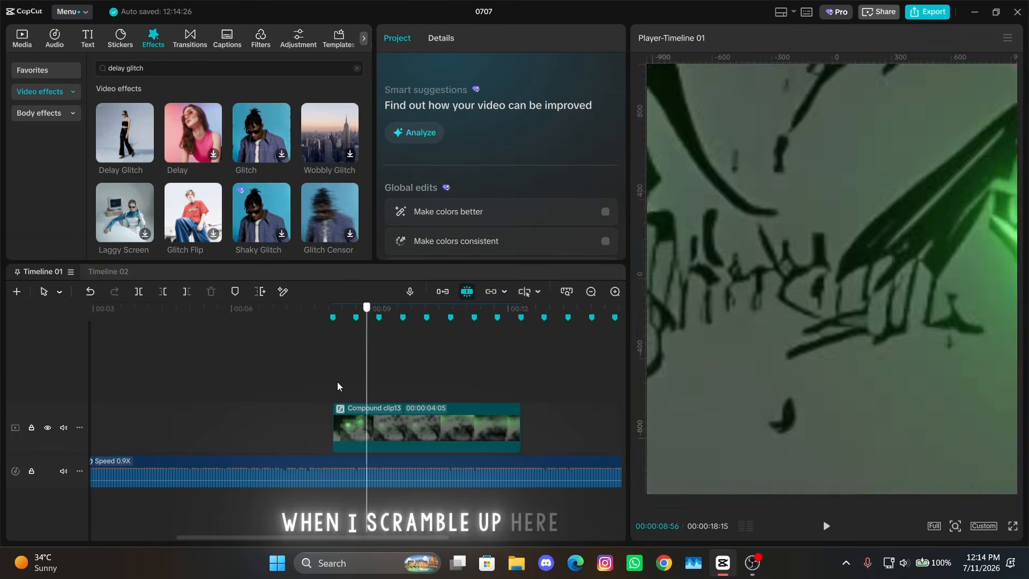
click(328, 387)
key(space)
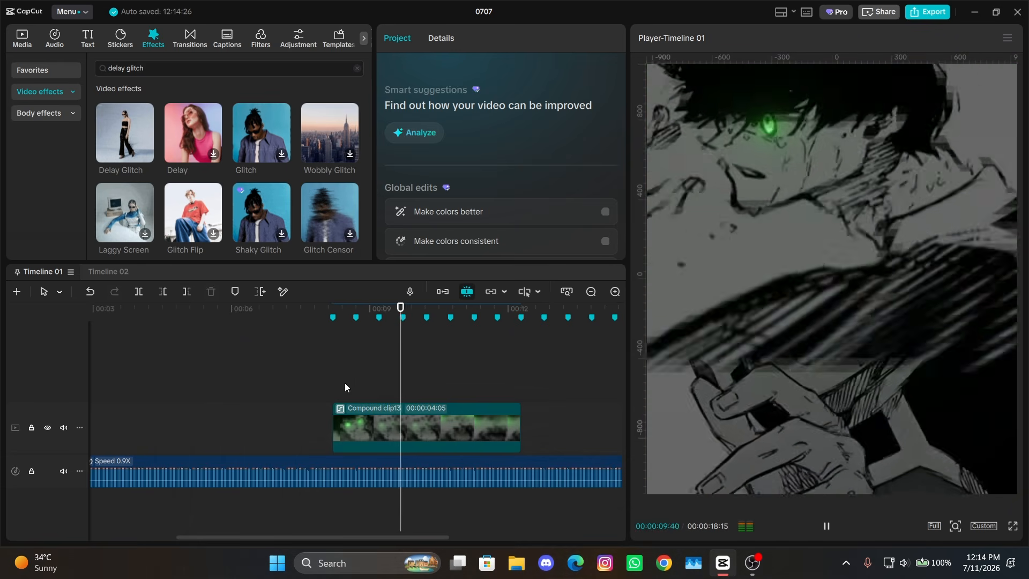
click(344, 390)
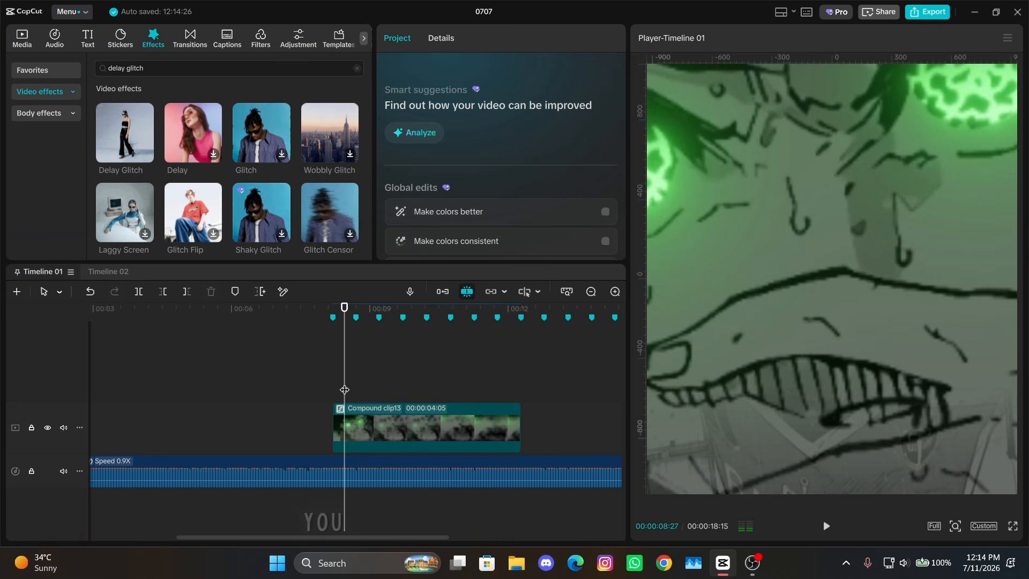
click(315, 391)
key(space)
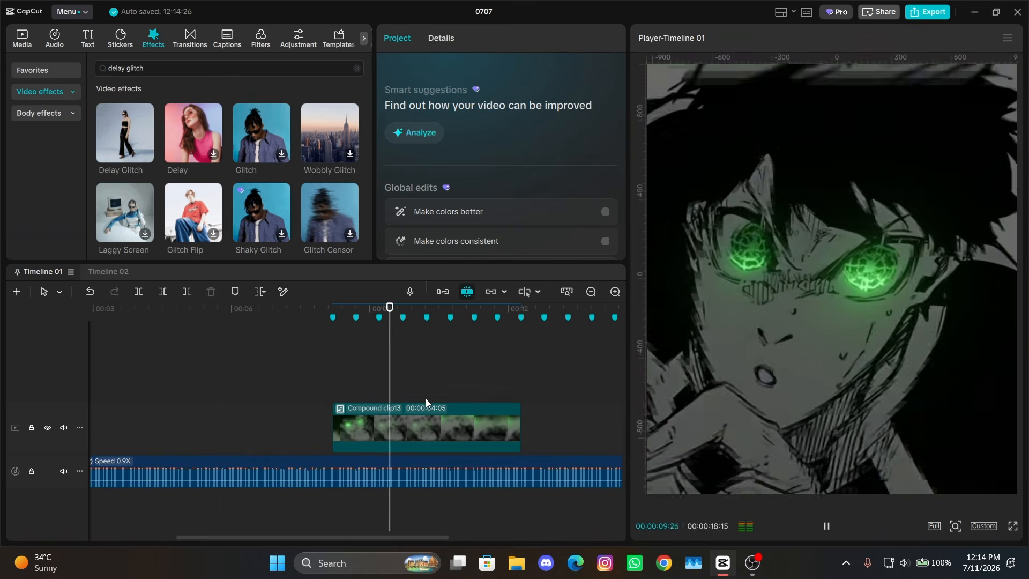
Enable motion blur on the compound clip with Blur set to 40
click(414, 401)
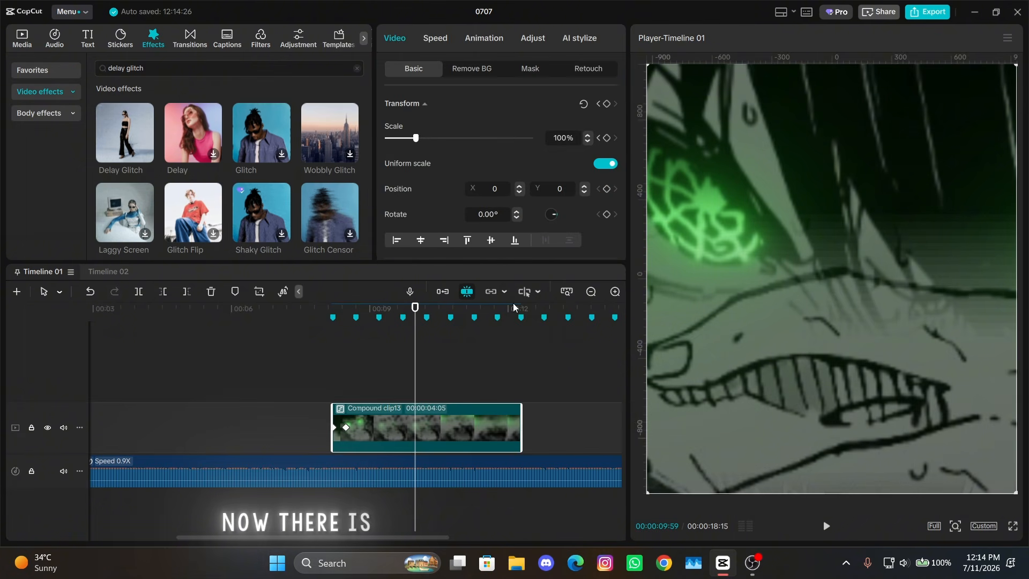
scroll(526, 212, down, 4)
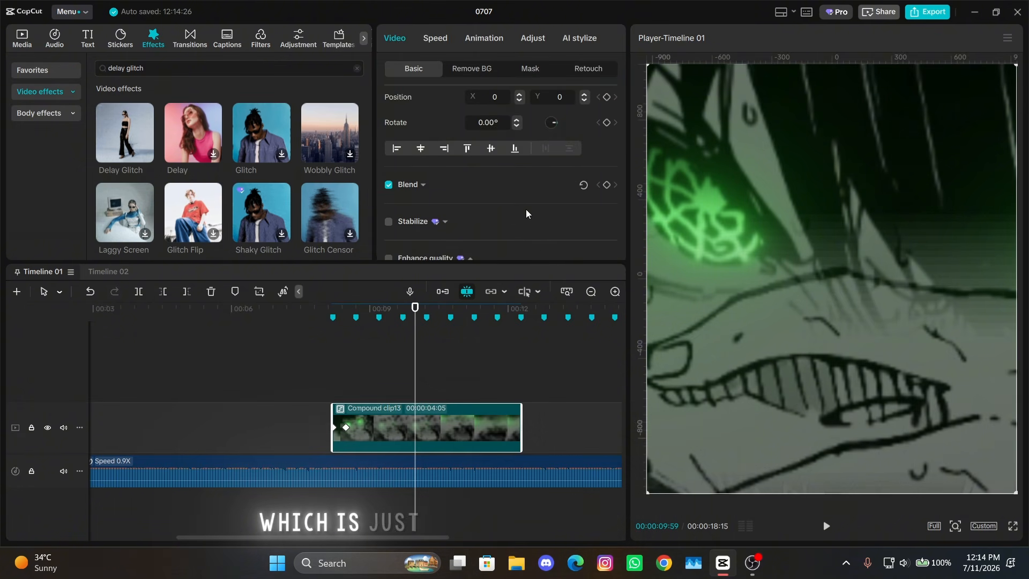
scroll(526, 213, down, 8)
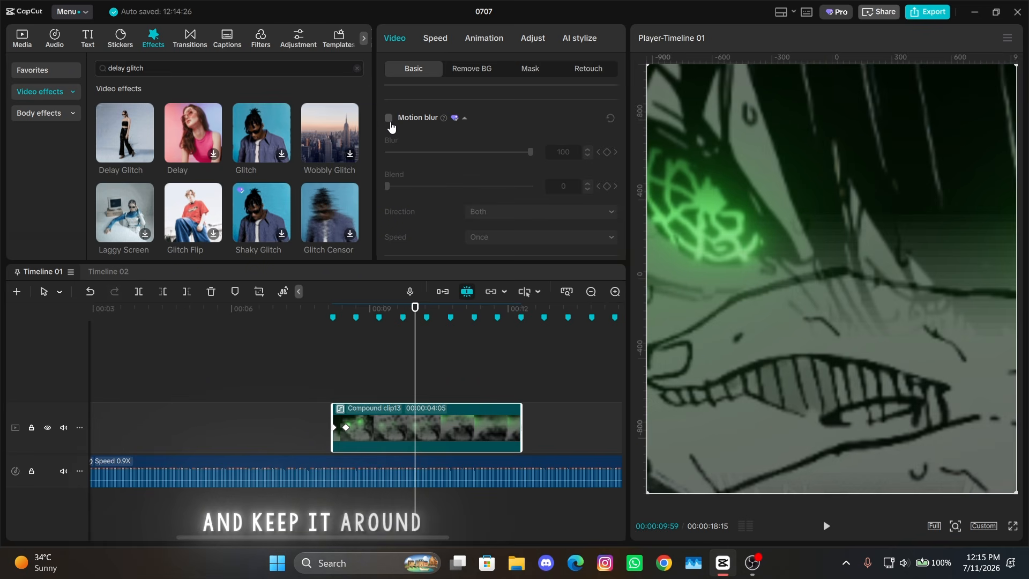
click(388, 118)
click(442, 152)
drag(442, 156, 443, 156)
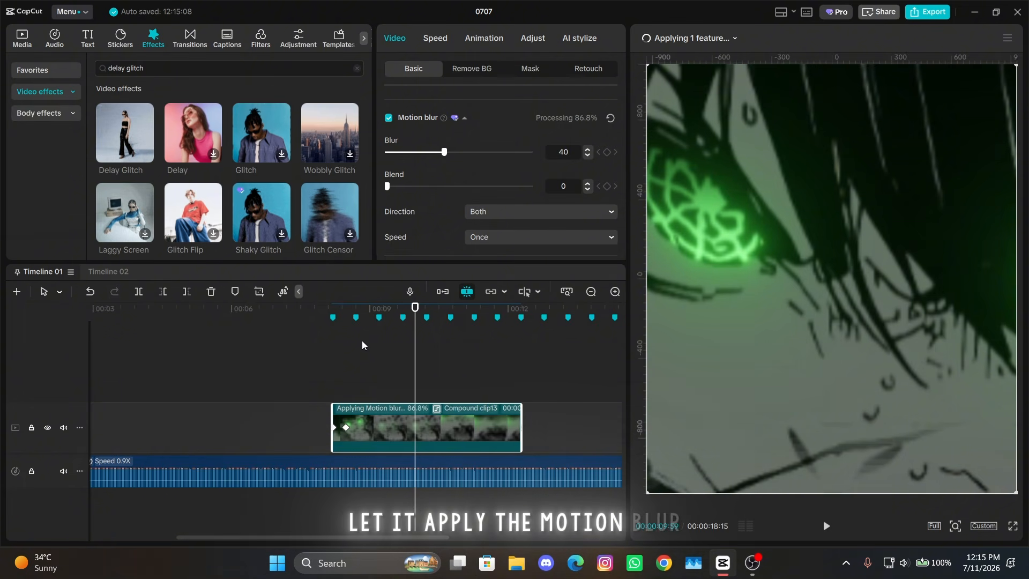
Render the whole timeline again to include the compound clip's motion blur
right_click(321, 371)
mouse_move(380, 464)
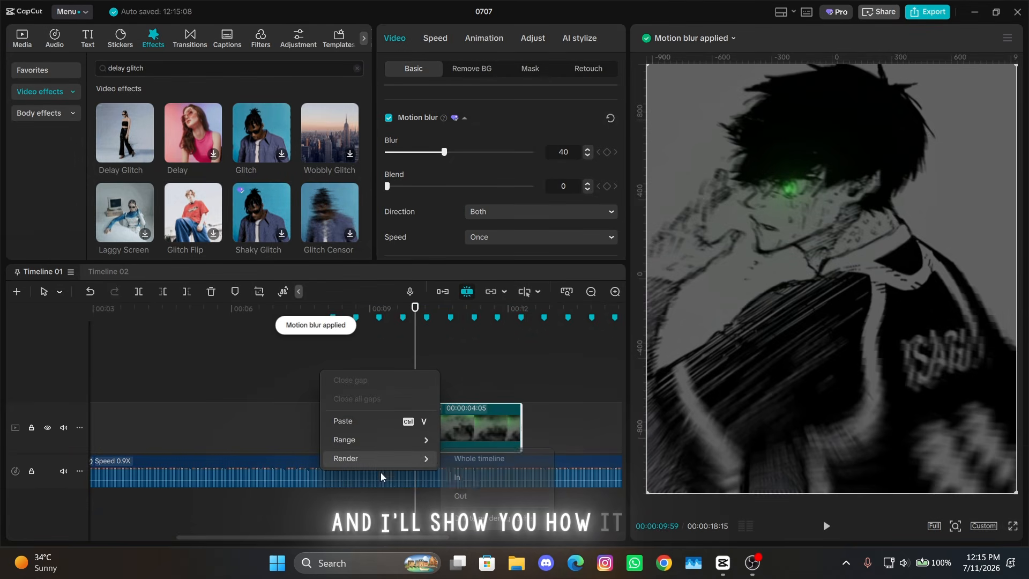
click(465, 455)
scroll(442, 406, down, 1)
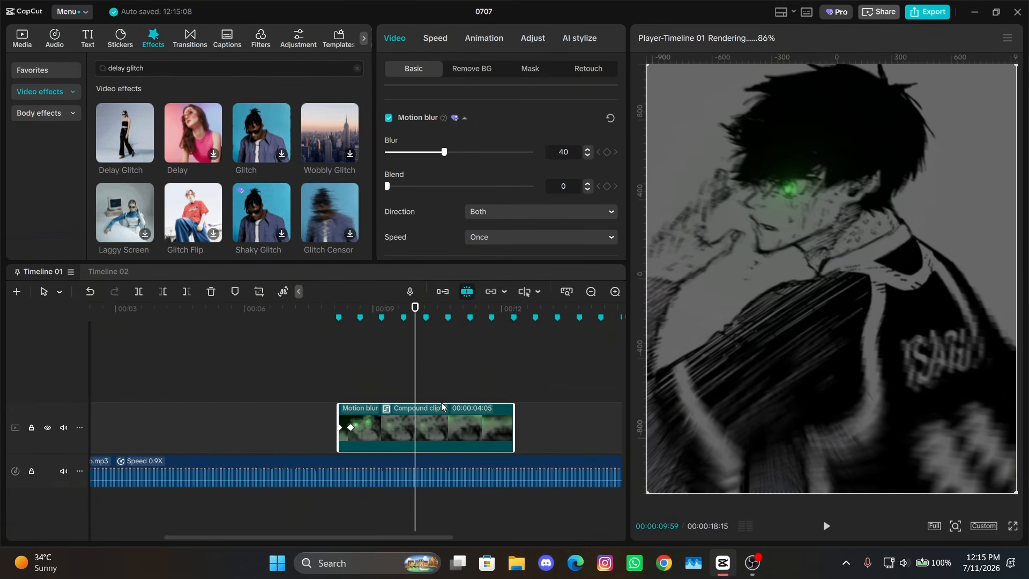
Play the motion-blurred compound clip repeatedly from just before its start to review the finished edit
click(342, 365)
key(space)
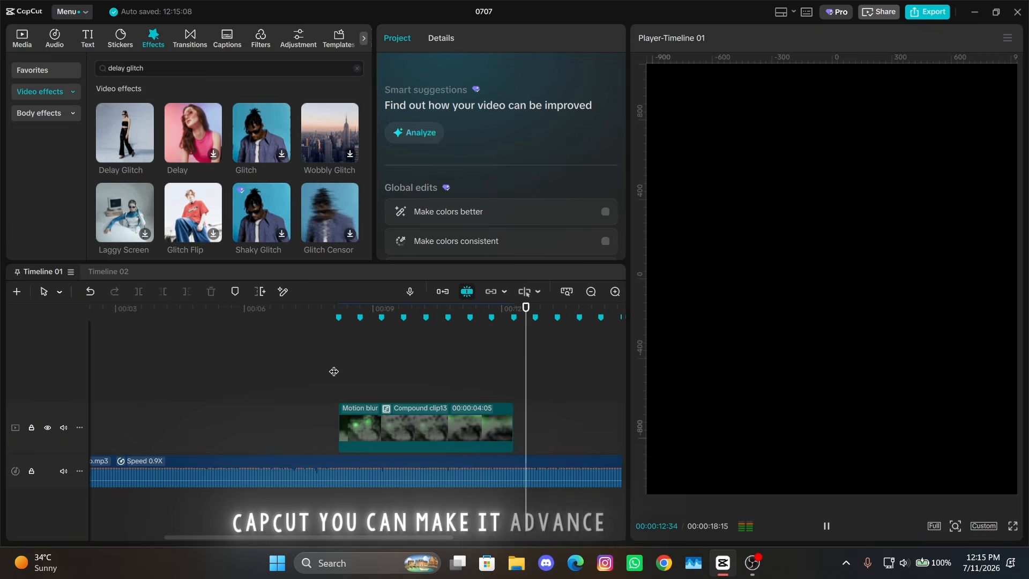
click(335, 369)
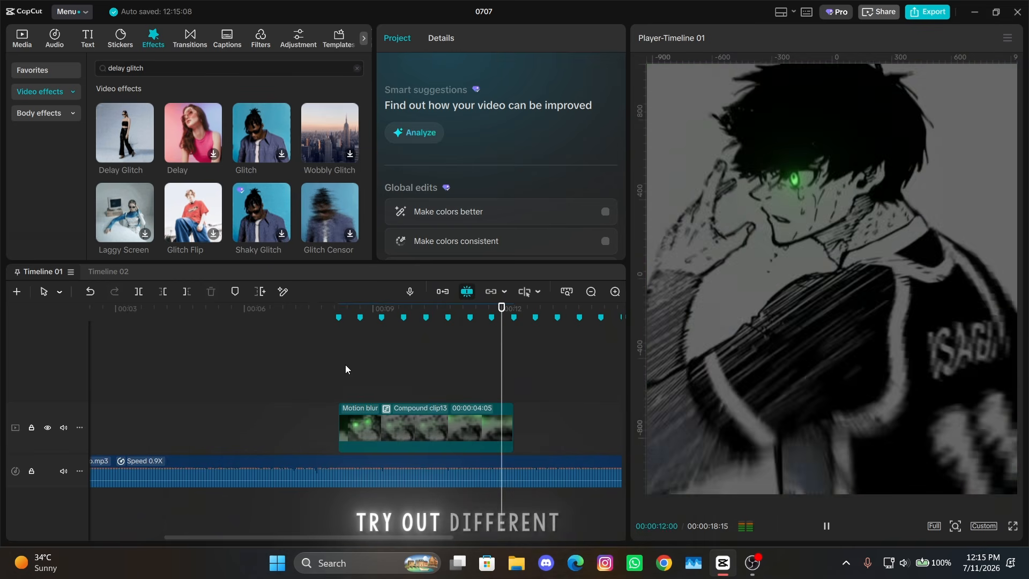
click(345, 369)
click(334, 375)
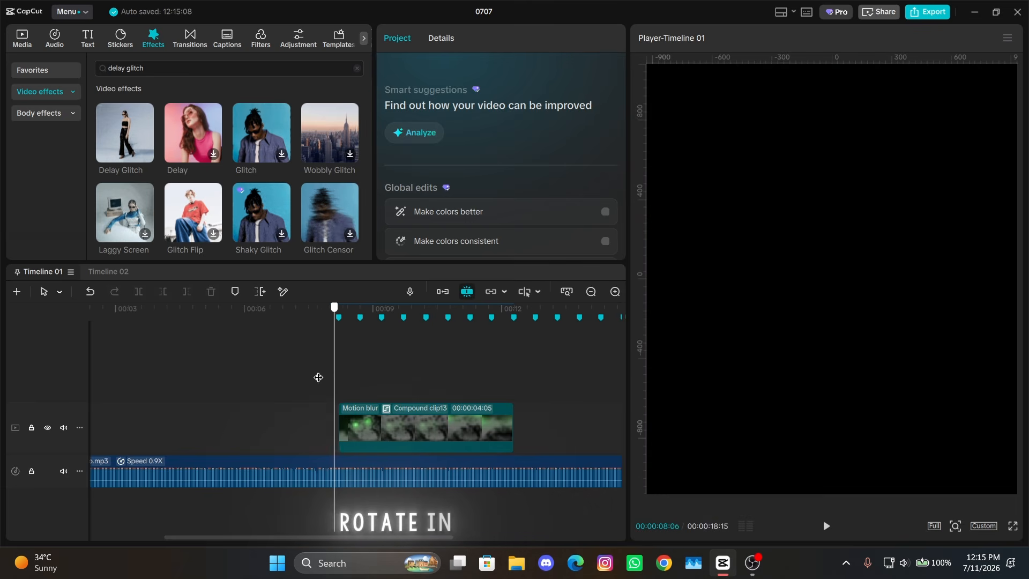
key(space)
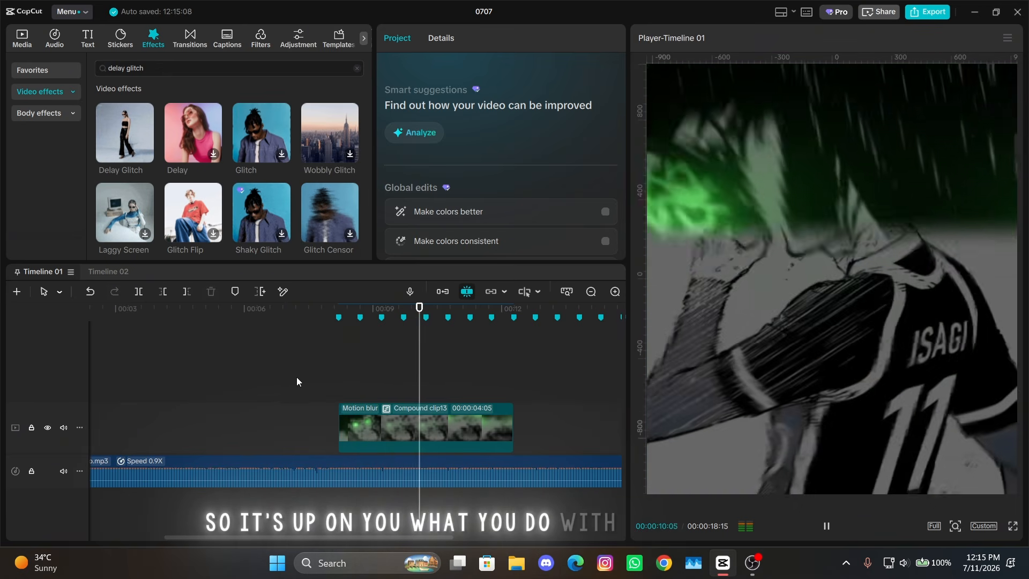
click(305, 374)
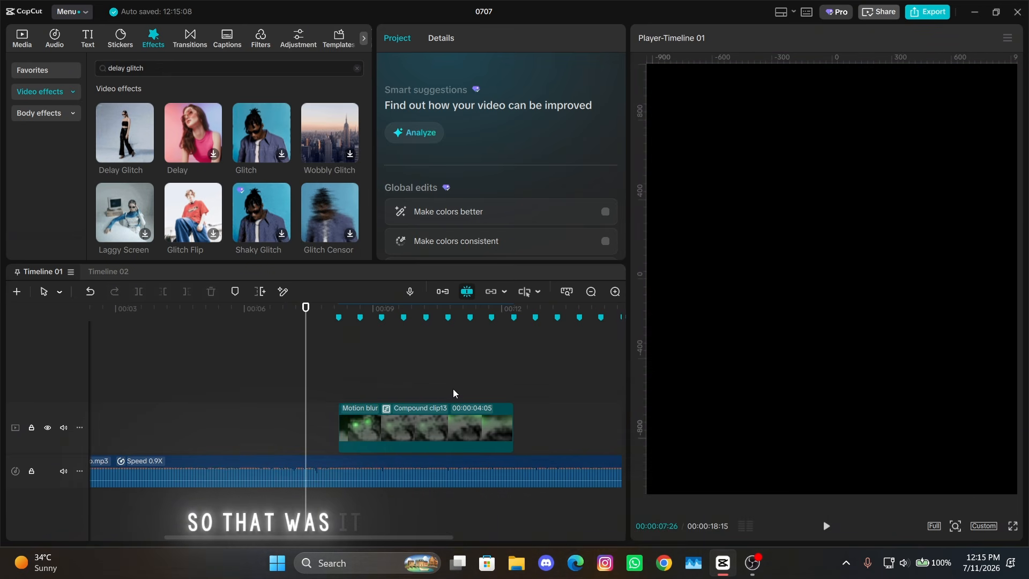